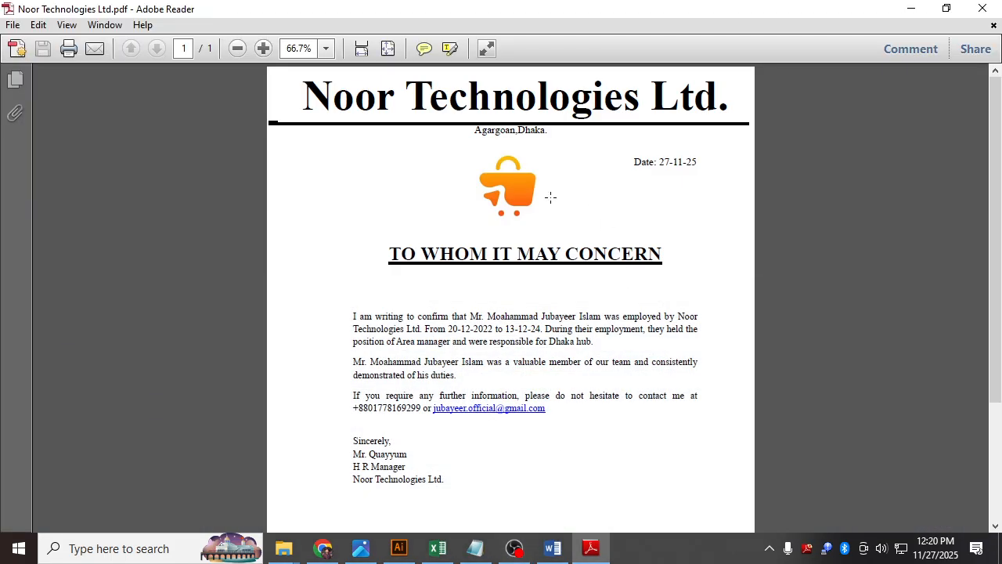
Examine the Noor Technologies Ltd. letter, including its letterhead, logo, heading, employment dates and signature block.
{"action": "scroll", "coordinate": [551, 200], "scroll_direction": "down", "scroll_amount": 2}
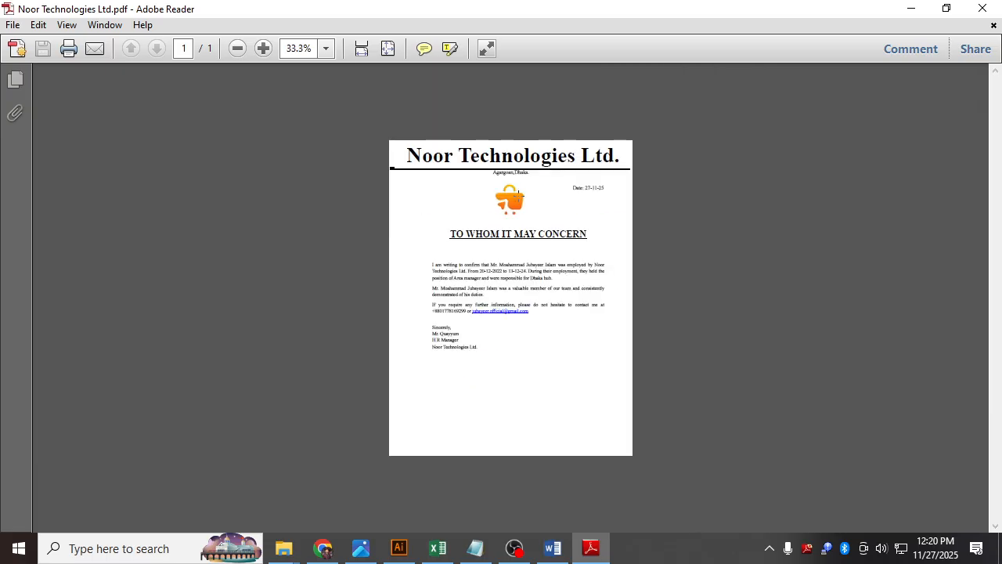
{"action": "scroll", "coordinate": [517, 196], "scroll_direction": "up", "scroll_amount": 4}
{"action": "scroll", "coordinate": [497, 154], "scroll_direction": "down", "scroll_amount": 2}
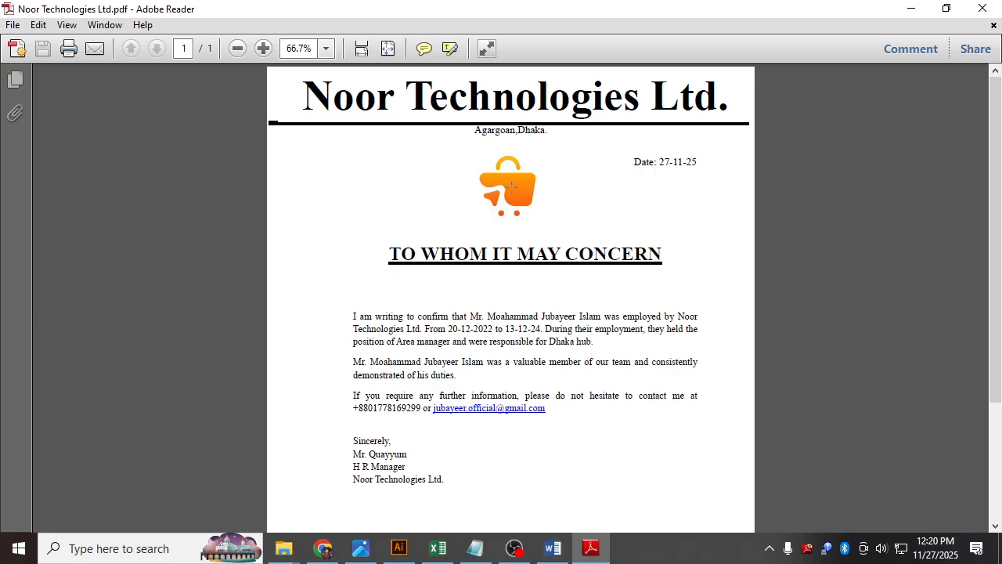
{"action": "mouse_move", "coordinate": [389, 255]}
{"action": "left_mouse_down"}
{"action": "mouse_move", "coordinate": [643, 331]}
{"action": "mouse_move", "coordinate": [686, 425]}
{"action": "mouse_move", "coordinate": [667, 468]}
{"action": "mouse_move", "coordinate": [661, 459]}
{"action": "left_mouse_up"}
{"action": "left_click", "coordinate": [550, 484]}
{"action": "scroll", "coordinate": [509, 331], "scroll_direction": "up", "scroll_amount": 2, "text": "ctrl"}
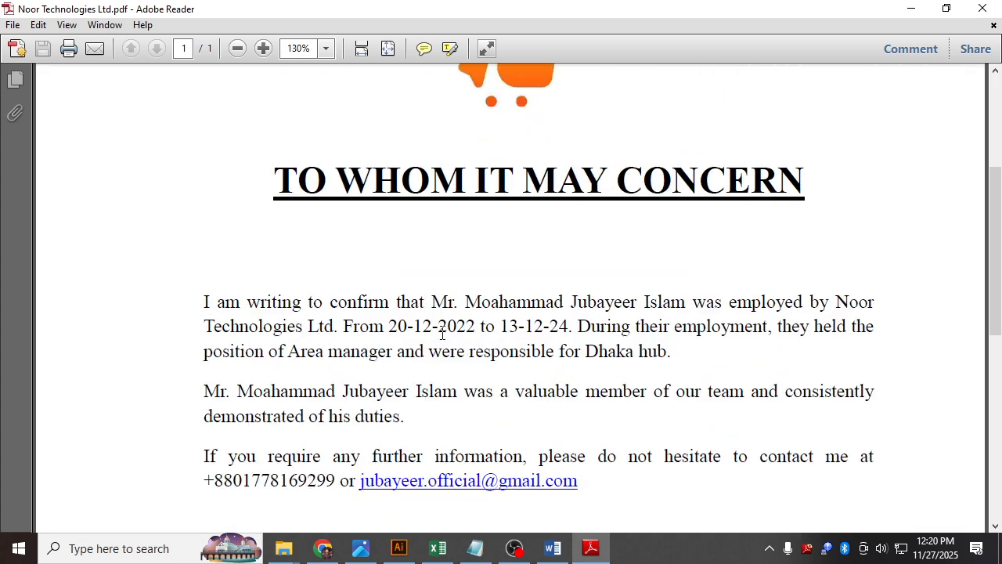
{"action": "left_click_drag", "start_coordinate": [389, 328], "coordinate": [578, 329]}
{"action": "left_click", "coordinate": [557, 349]}
{"action": "scroll", "coordinate": [451, 333], "scroll_direction": "down", "scroll_amount": 3, "text": "ctrl"}
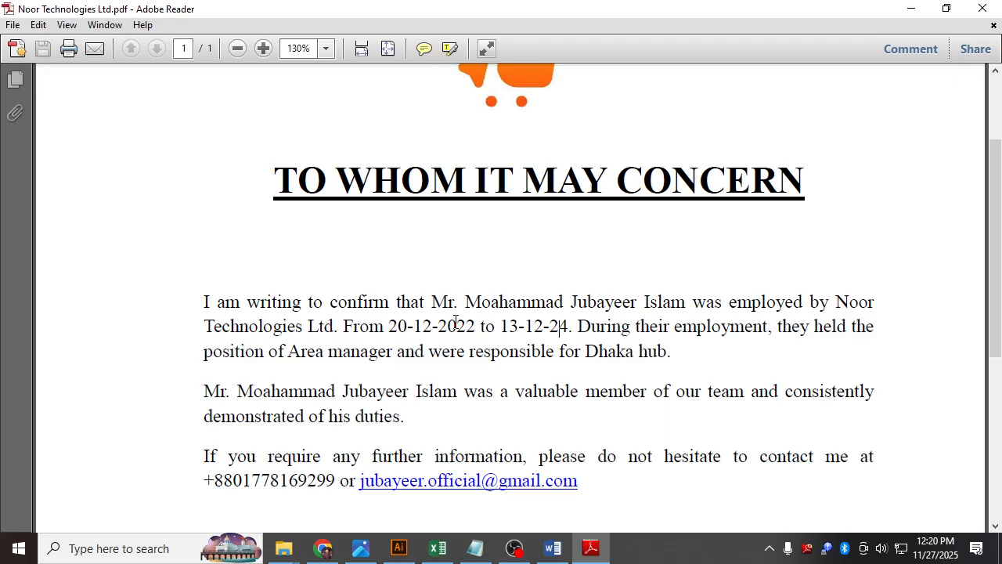
{"action": "scroll", "coordinate": [457, 329], "scroll_direction": "down", "scroll_amount": 1, "text": "ctrl"}
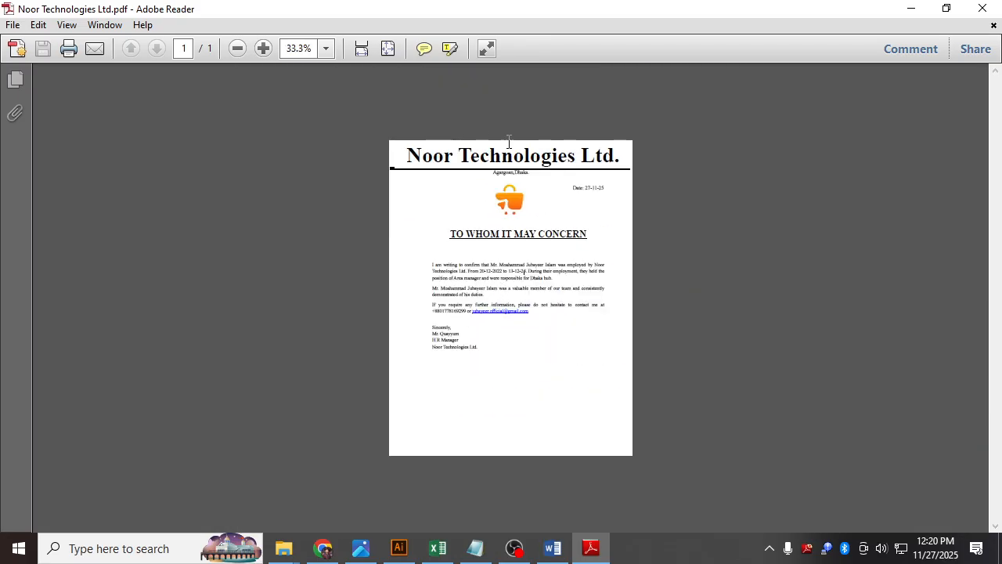
{"action": "scroll", "coordinate": [548, 165], "scroll_direction": "up", "scroll_amount": 1, "text": "ctrl"}
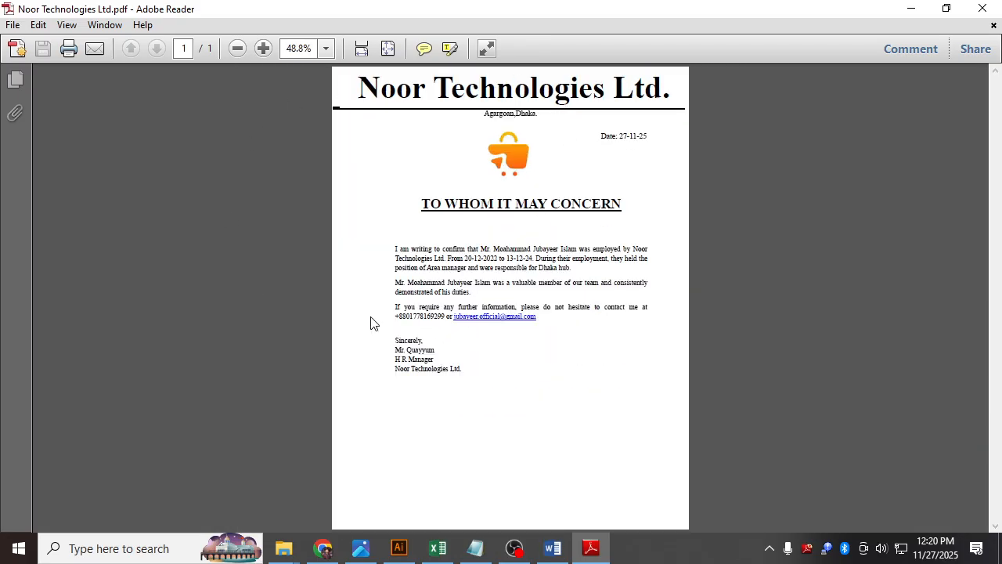
{"action": "scroll", "coordinate": [381, 316], "scroll_direction": "up", "scroll_amount": 1, "text": "ctrl"}
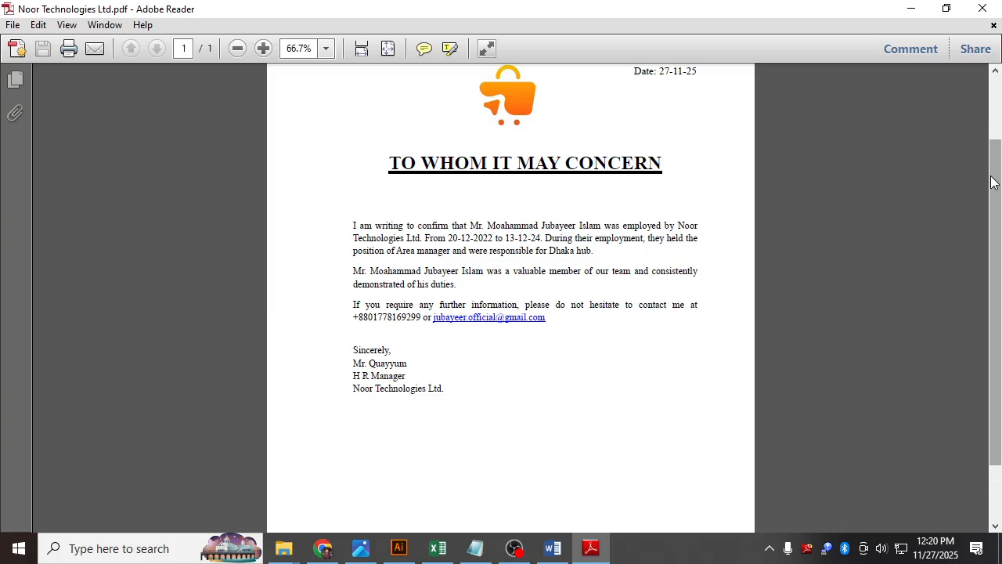
{"action": "left_click_drag", "start_coordinate": [994, 180], "coordinate": [999, 110]}
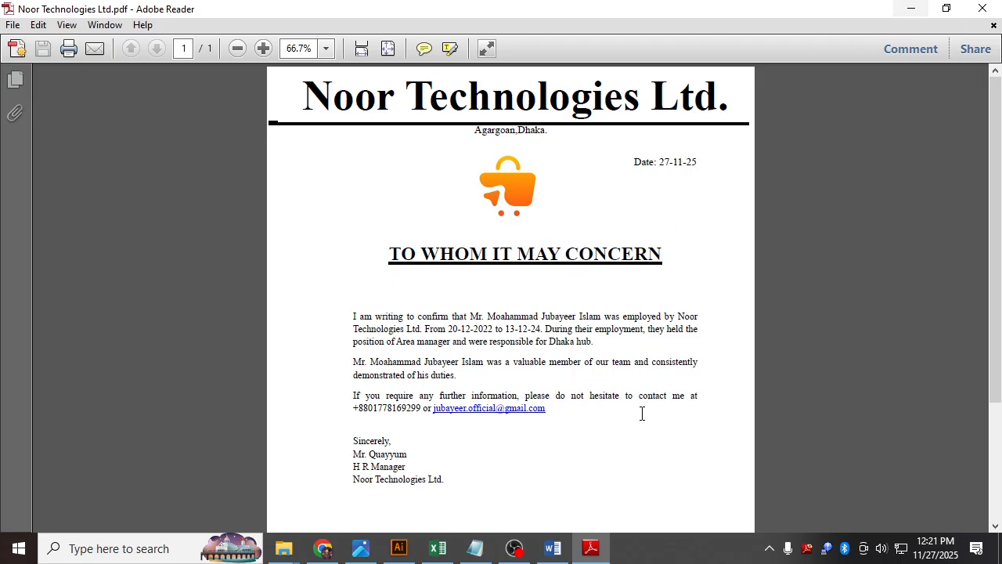
Switch to Word and create a new blank document.
{"action": "left_click", "coordinate": [564, 553]}
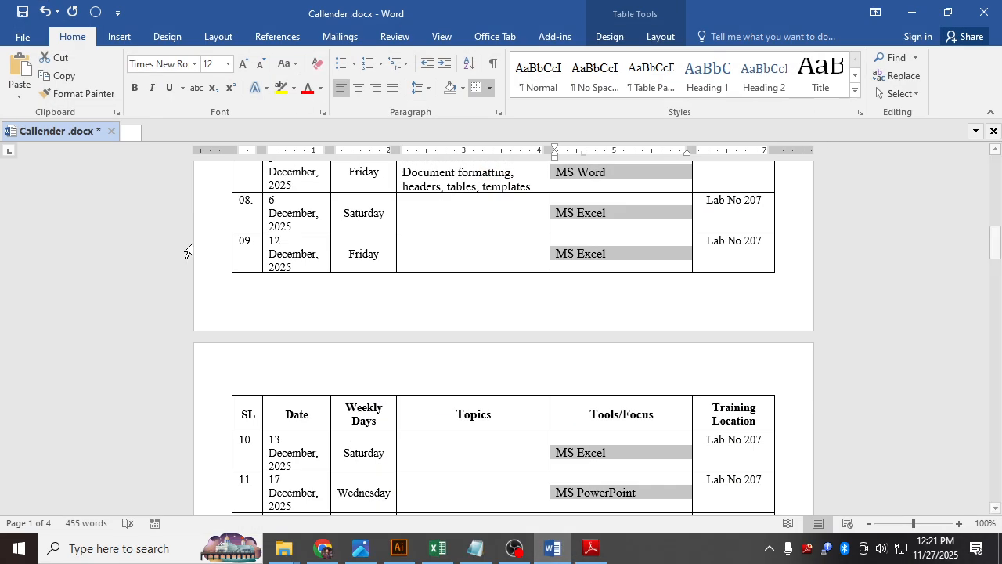
{"action": "left_click", "coordinate": [19, 35]}
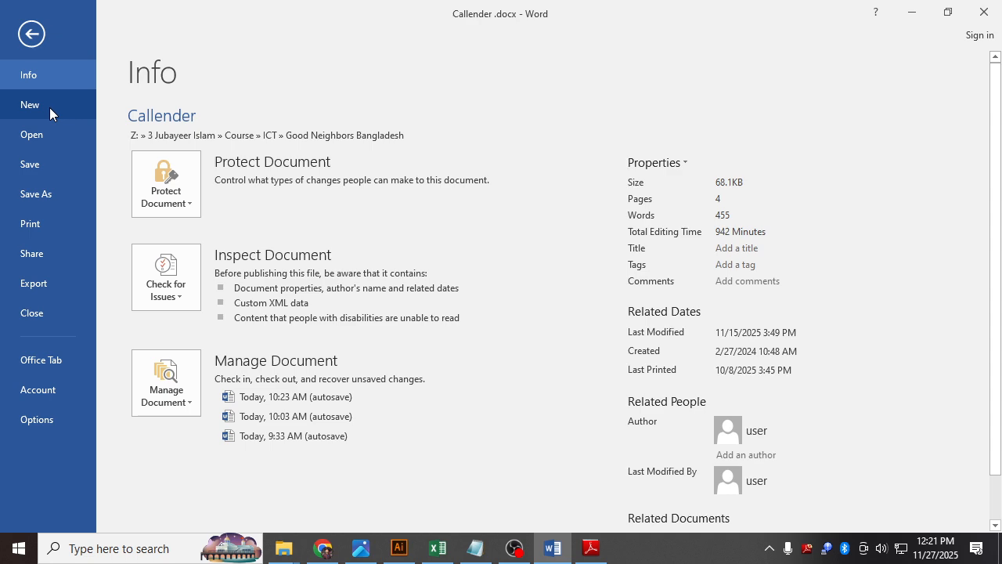
{"action": "left_click", "coordinate": [49, 107]}
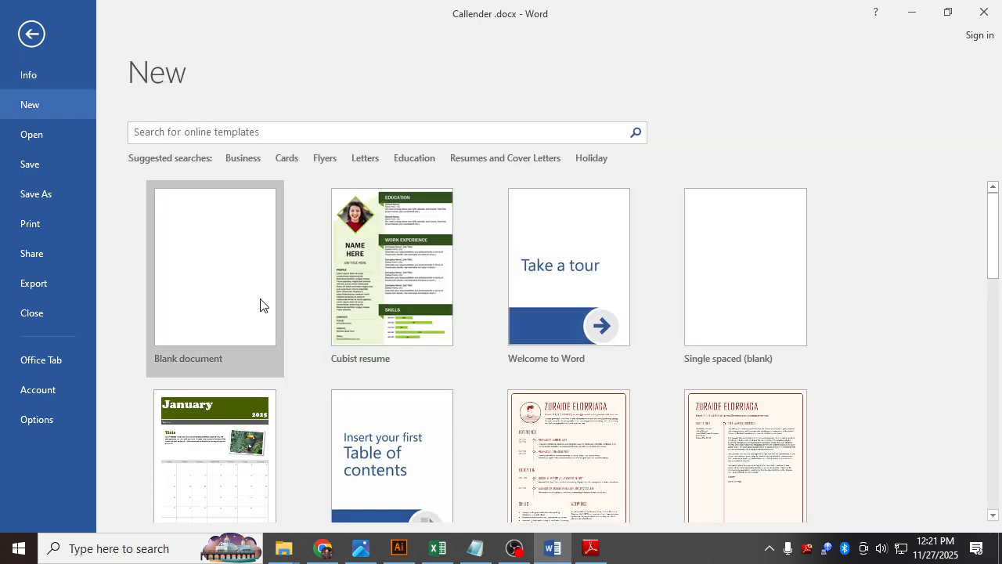
{"action": "left_click", "coordinate": [228, 272]}
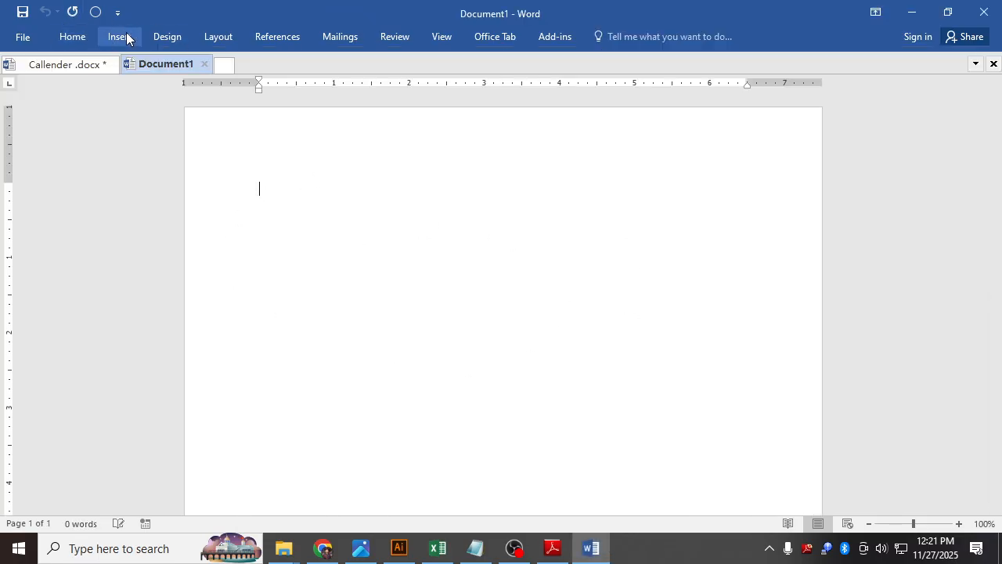
Set the blank document's paper size to Letter, 8.5" x 11".
{"action": "left_click", "coordinate": [231, 39]}
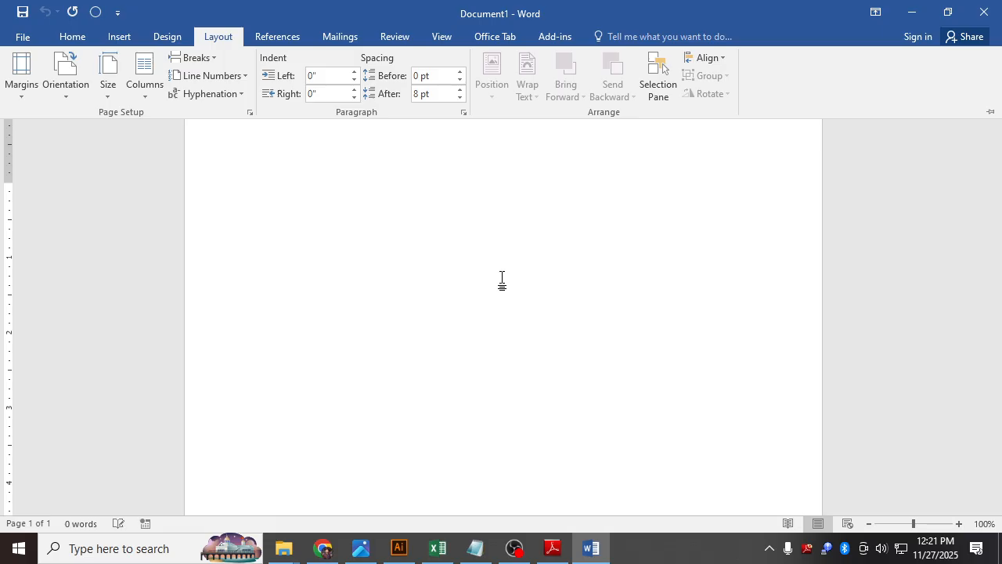
{"action": "scroll", "coordinate": [503, 283], "scroll_direction": "down", "scroll_amount": 7, "text": "ctrl"}
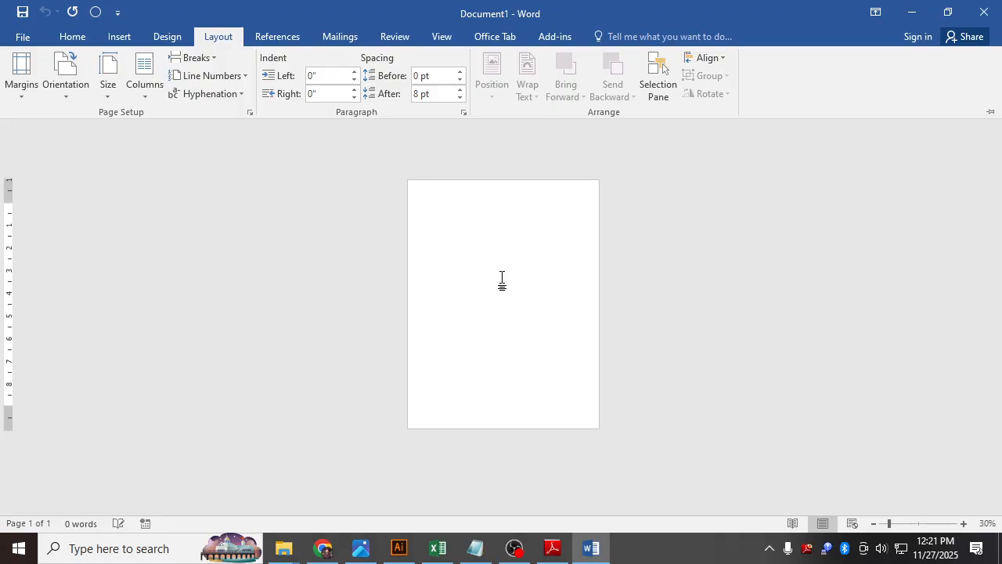
{"action": "scroll", "coordinate": [502, 278], "scroll_direction": "up", "scroll_amount": 4, "text": "ctrl"}
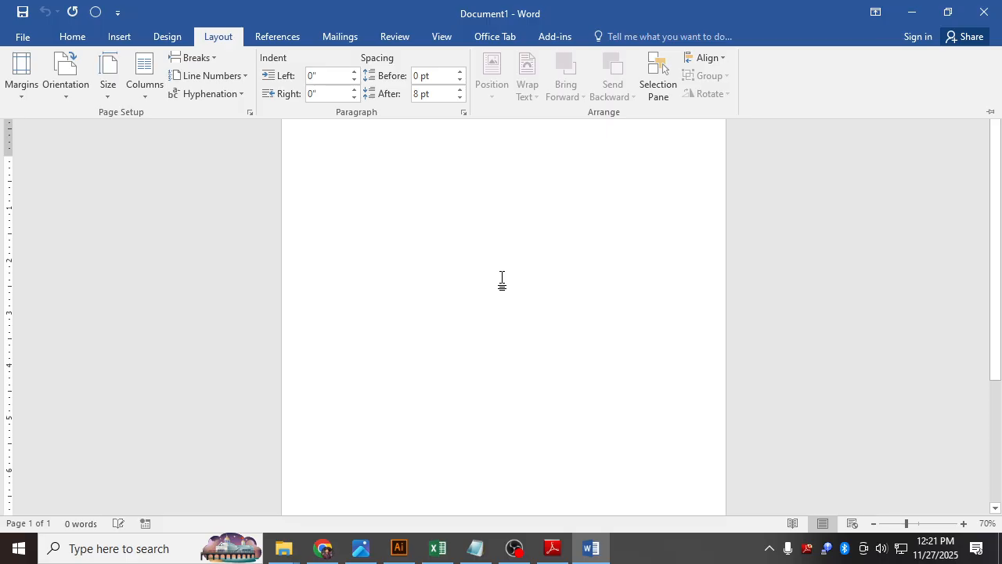
{"action": "scroll", "coordinate": [502, 280], "scroll_direction": "down", "scroll_amount": 3, "text": "ctrl"}
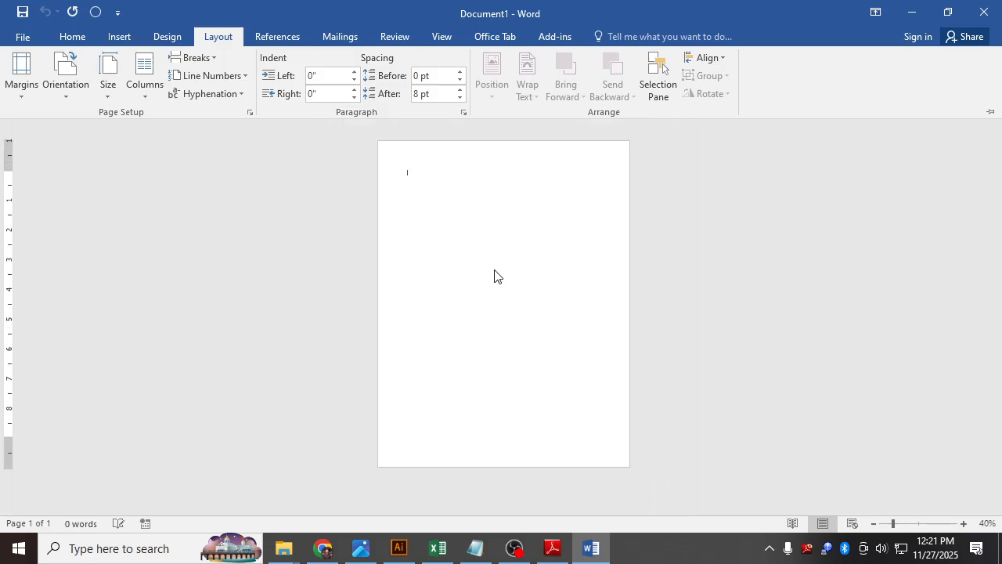
{"action": "double_click", "coordinate": [220, 37]}
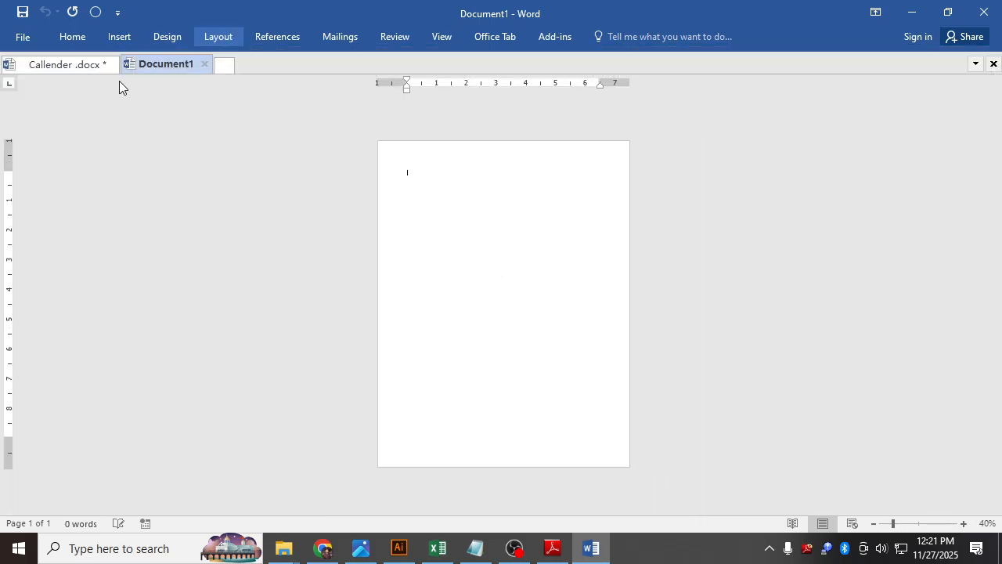
{"action": "left_click", "coordinate": [219, 36]}
{"action": "left_click", "coordinate": [108, 79]}
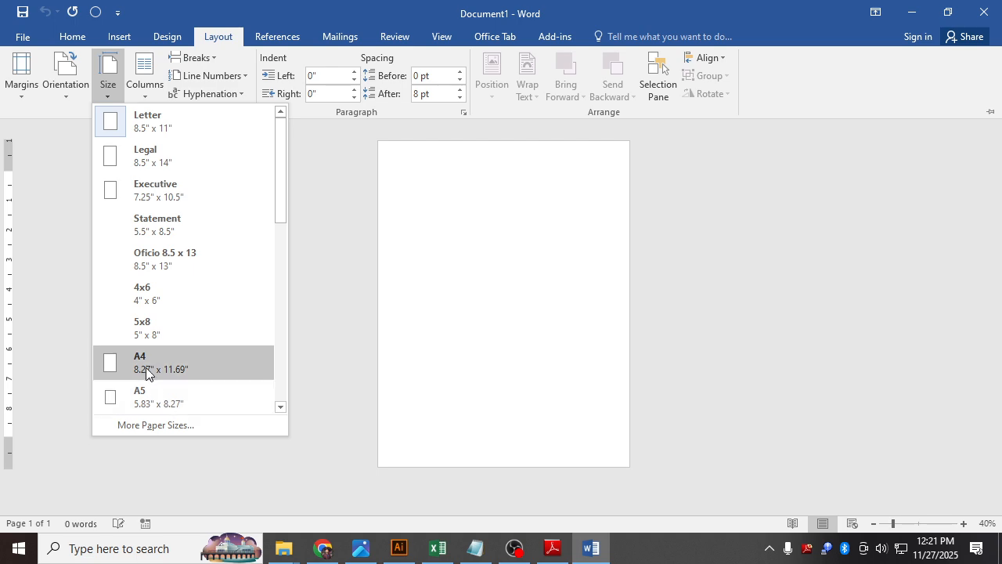
{"action": "left_click", "coordinate": [189, 123]}
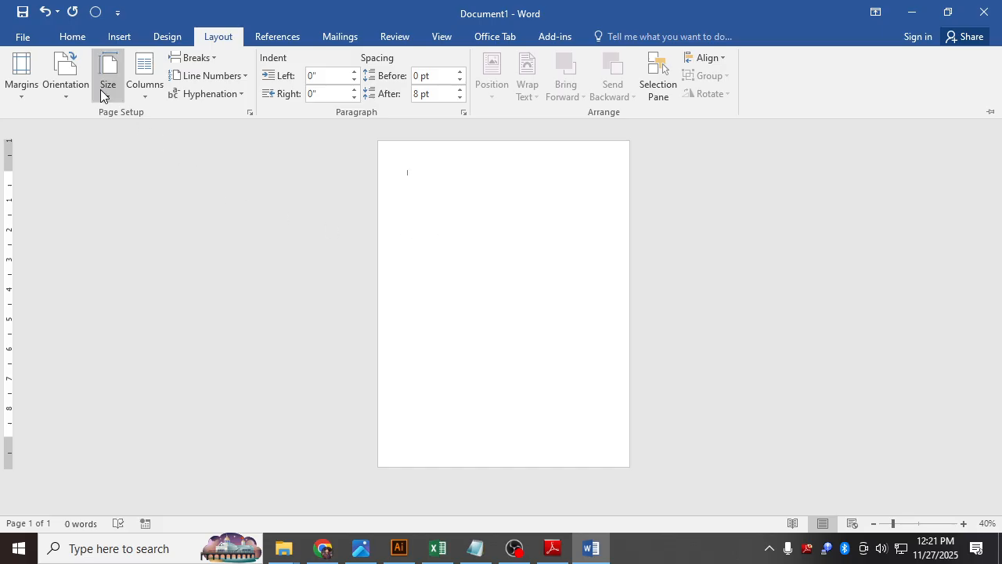
Try the Normal and Narrow margin presets on the blank page.
{"action": "left_click", "coordinate": [24, 94]}
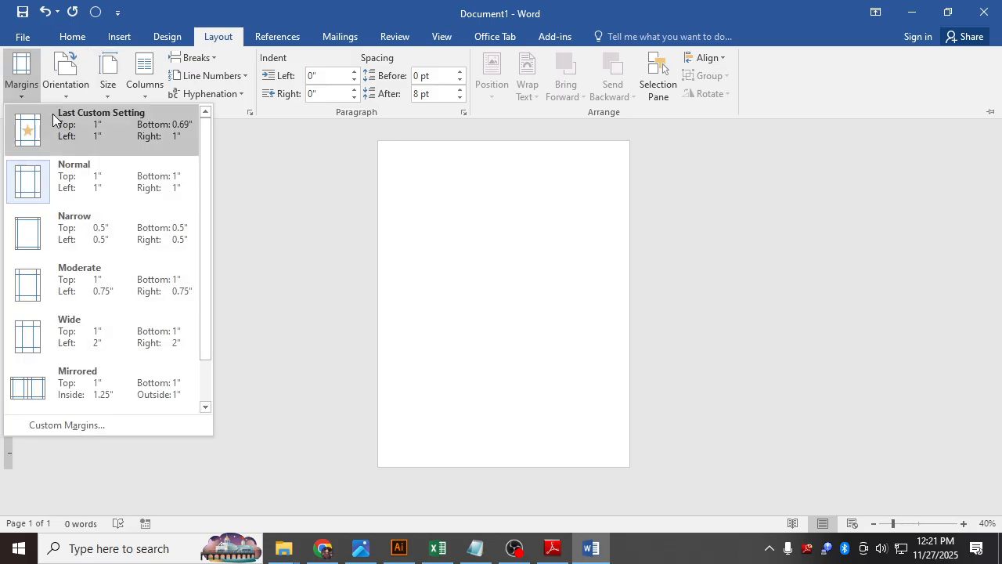
{"action": "left_click", "coordinate": [102, 183]}
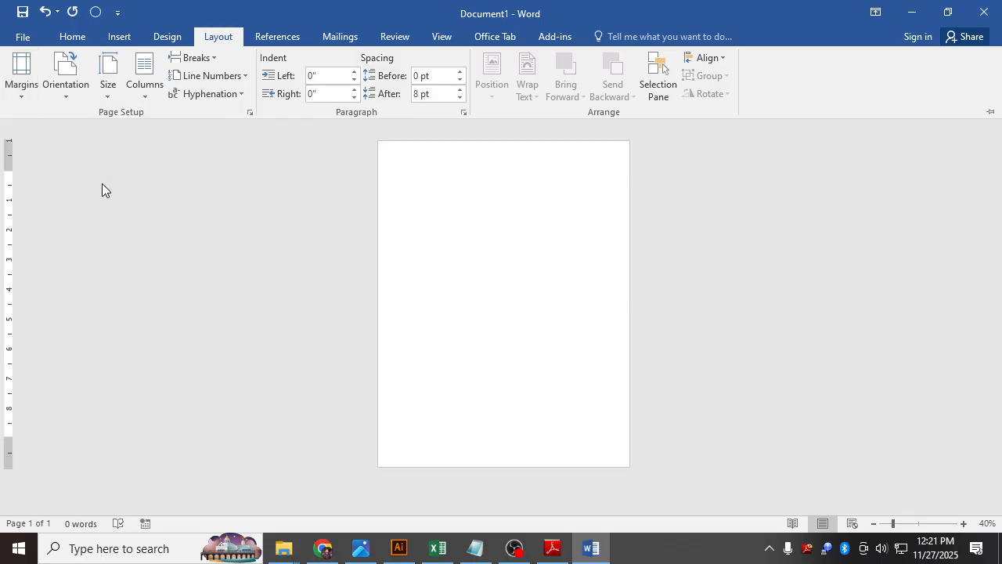
{"action": "left_click", "coordinate": [31, 96]}
{"action": "left_click", "coordinate": [101, 249]}
Open the custom margin settings for the document and set the top margin to 1 inch.
{"action": "left_click", "coordinate": [23, 96]}
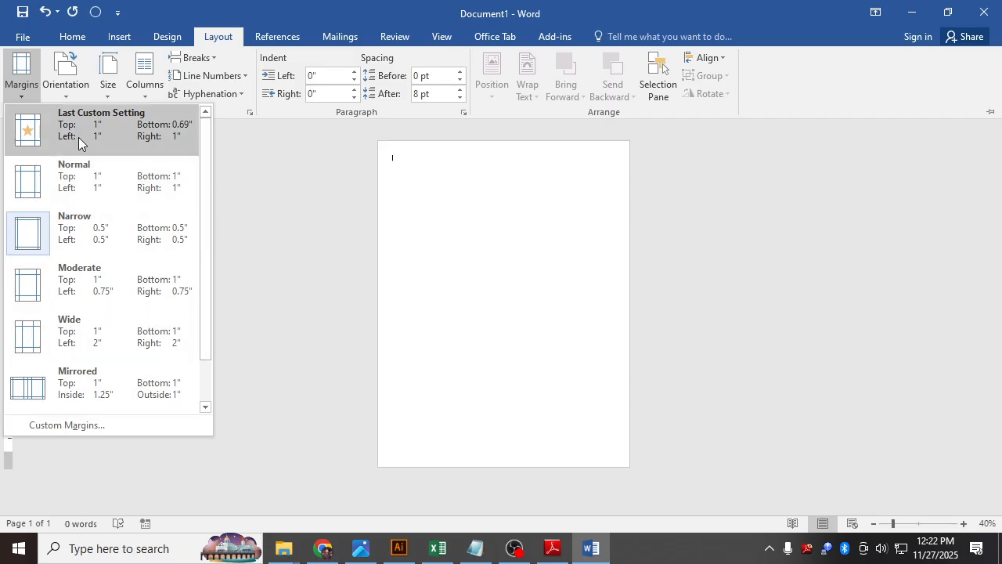
{"action": "scroll", "coordinate": [113, 388], "scroll_direction": "down", "scroll_amount": 1}
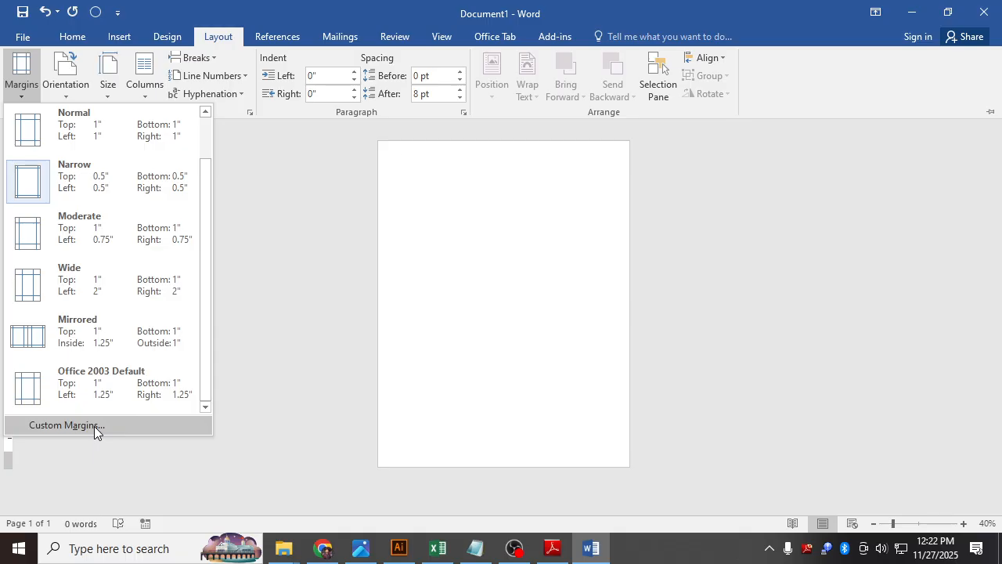
{"action": "left_click", "coordinate": [94, 426]}
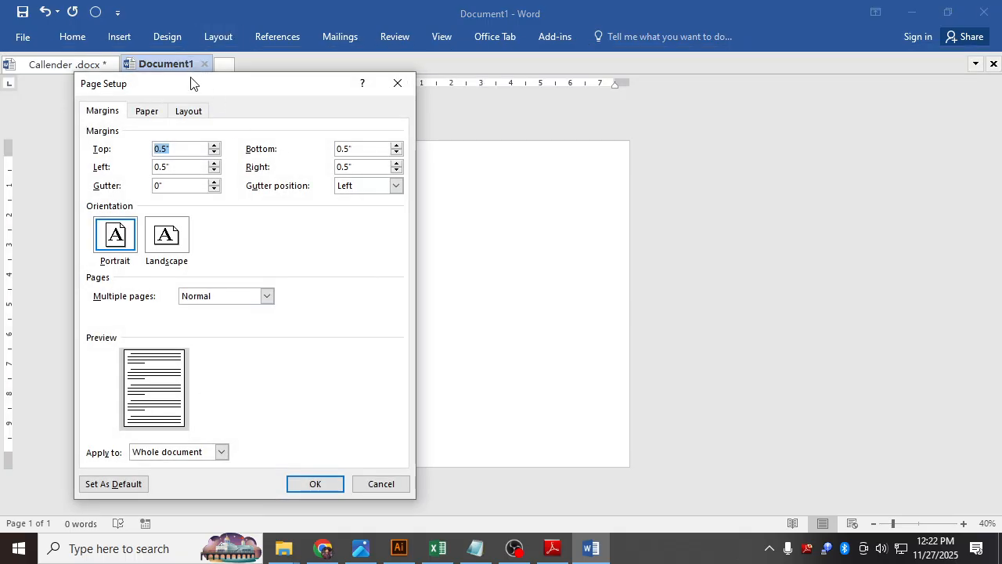
{"action": "left_click_drag", "start_coordinate": [193, 83], "coordinate": [257, 101]}
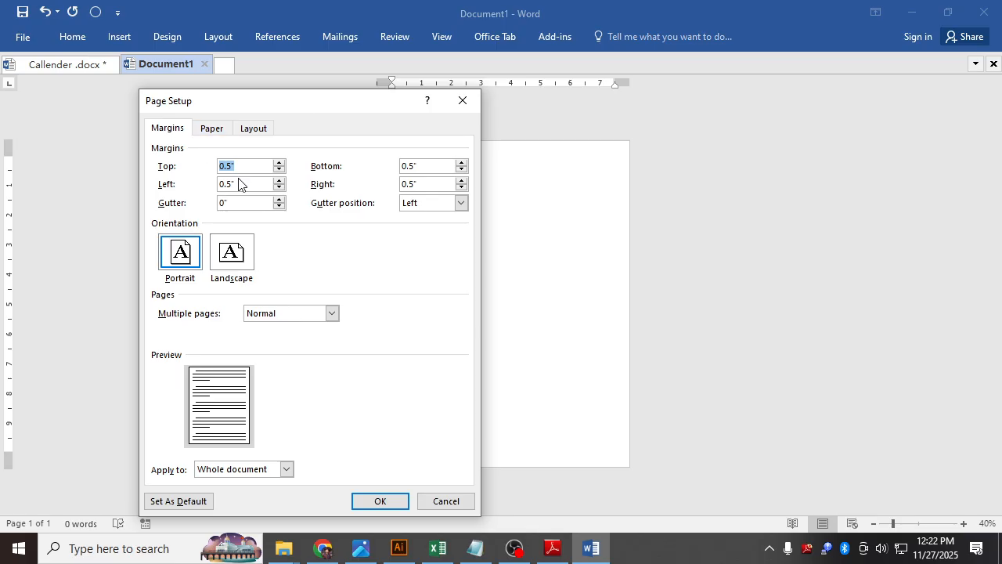
{"action": "type", "text": "1"}
{"action": "key", "text": "Tab"}
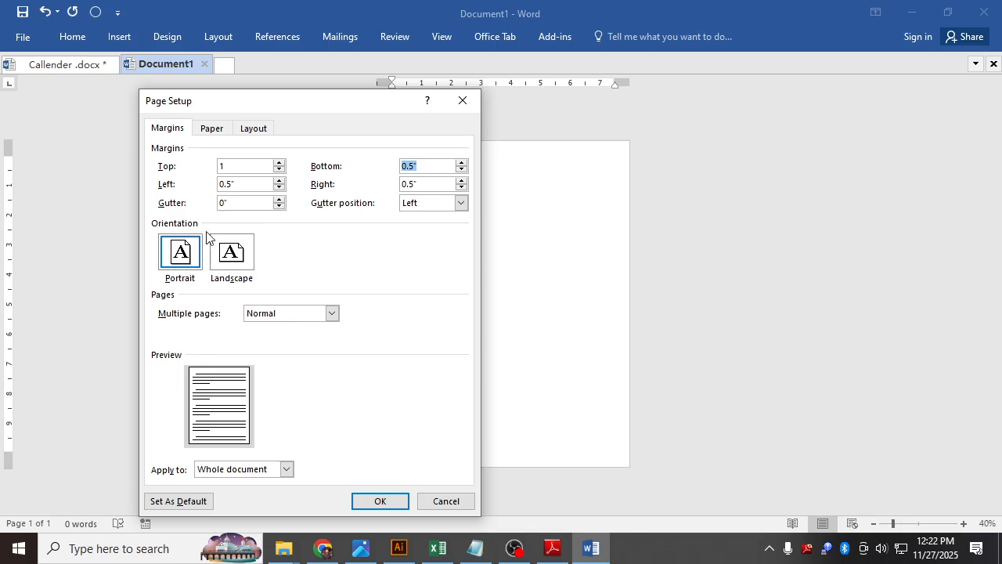
{"action": "left_click", "coordinate": [239, 168]}
{"action": "key", "text": "BackSpace"}
{"action": "key", "text": "Tab"}
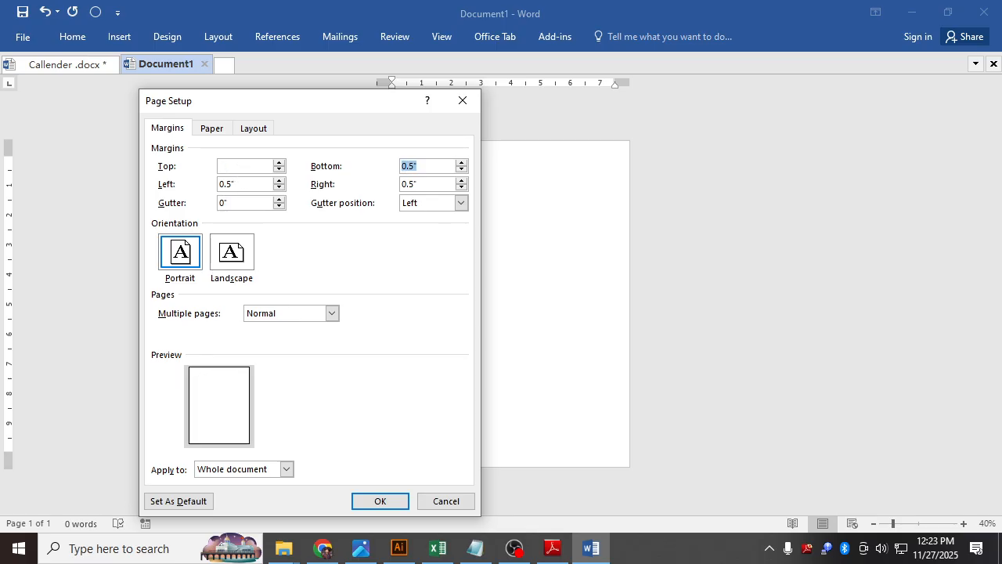
{"action": "left_click", "coordinate": [233, 167]}
{"action": "type", "text": "1"}
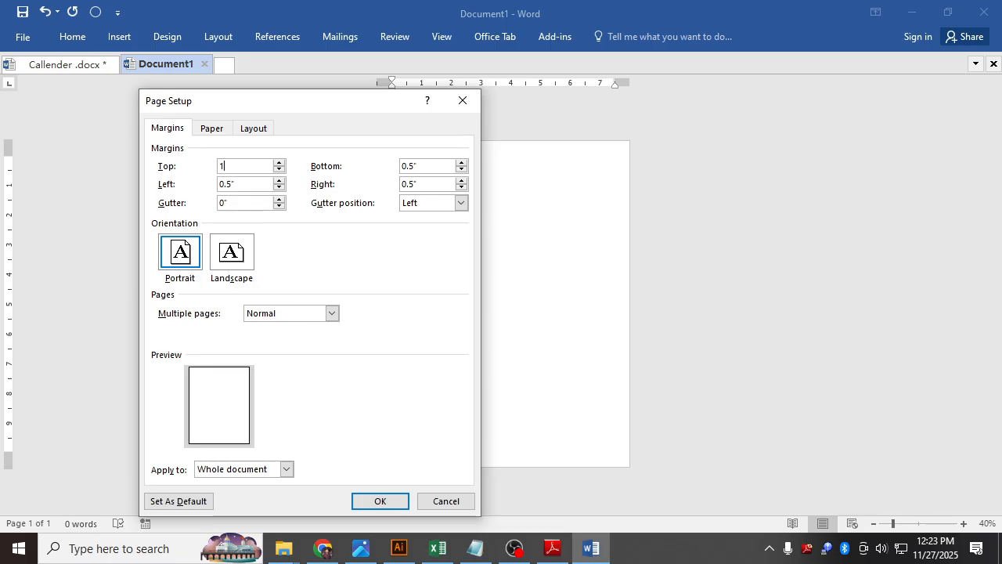
{"action": "key", "text": "Tab"}
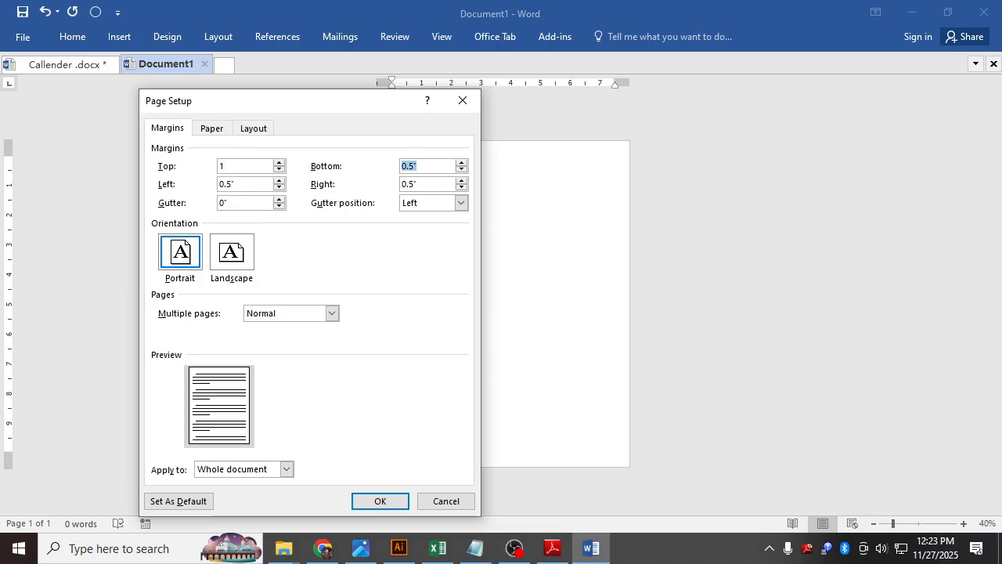
Set the bottom margin to .75 and the left and right margins to .5 inch, and apply them to the whole document.
{"action": "type", "text": ".75"}
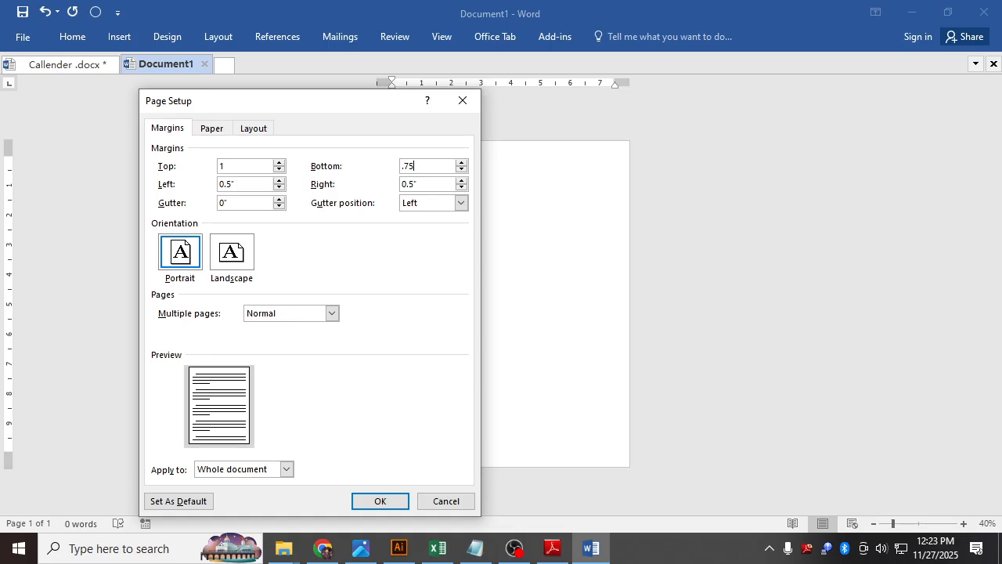
{"action": "key", "text": "Tab"}
{"action": "type", "text": ".5"}
{"action": "key", "text": "Tab"}
{"action": "type", "text": ".5"}
{"action": "key", "text": "Tab"}
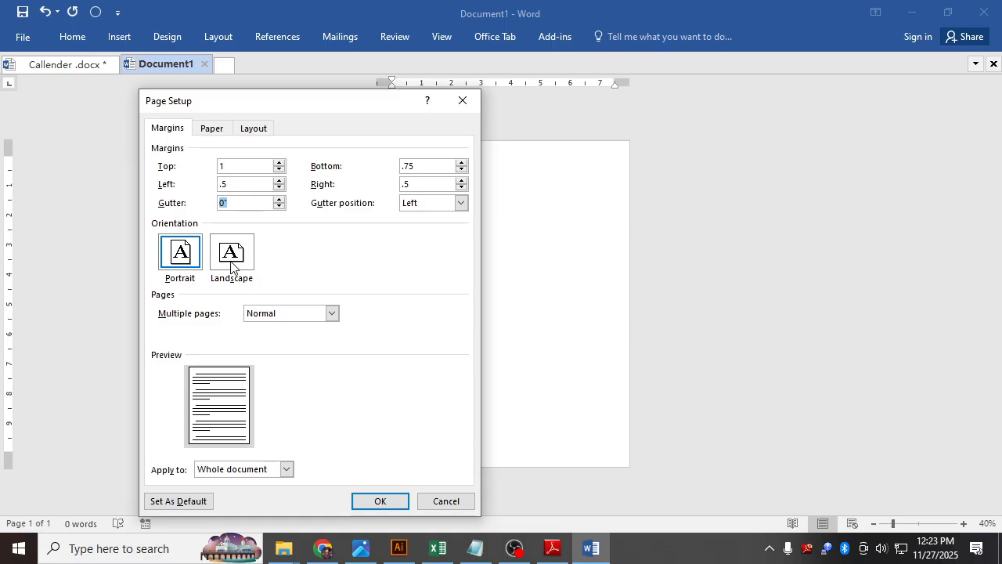
{"action": "left_click", "coordinate": [373, 504]}
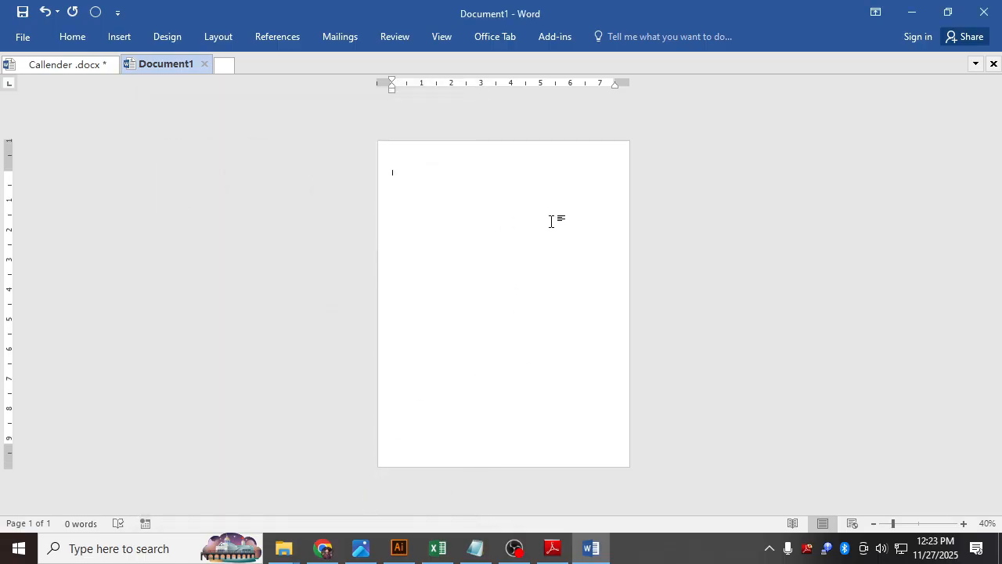
Review the last custom setting among the document's margin presets.
{"action": "scroll", "coordinate": [439, 200], "scroll_direction": "up", "scroll_amount": 6, "text": "ctrl"}
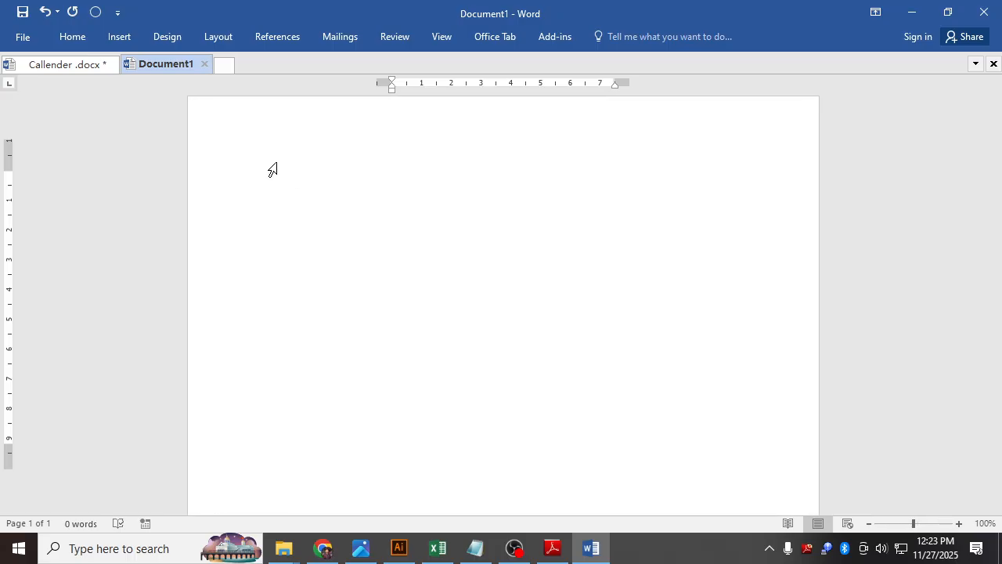
{"action": "left_click", "coordinate": [232, 36]}
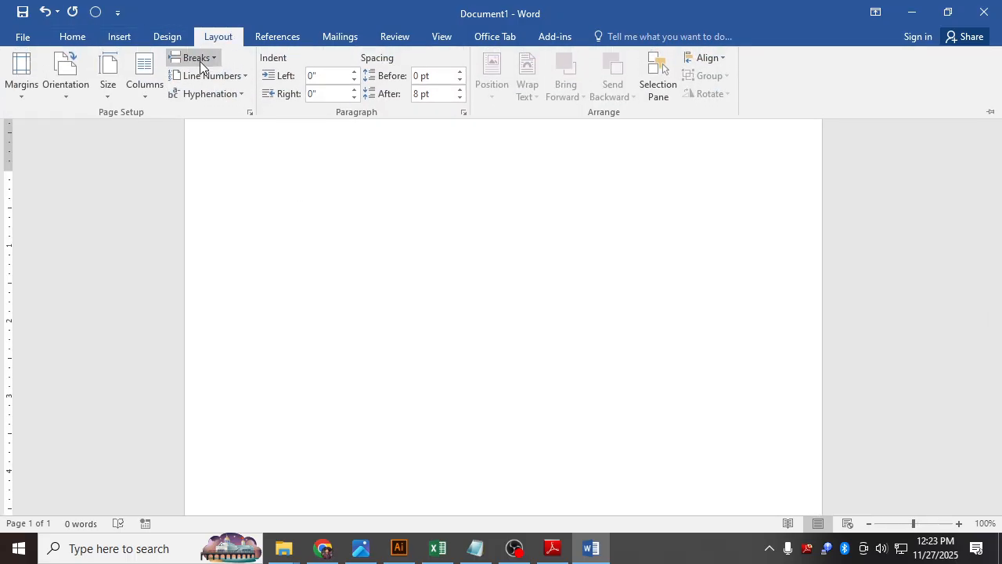
{"action": "left_click", "coordinate": [24, 82]}
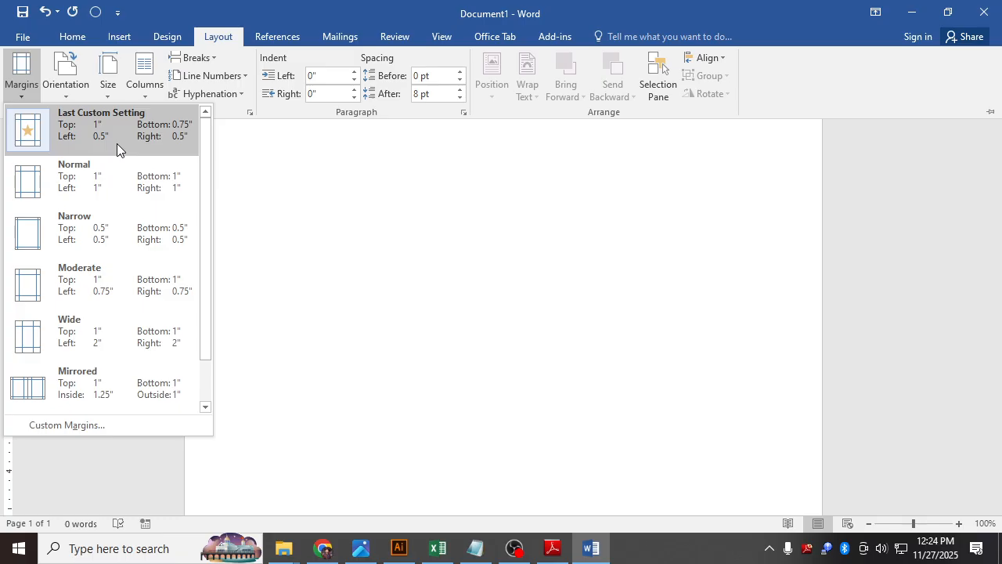
Apply the Normal margin preset of 1 inch on every side to the document.
{"action": "left_click", "coordinate": [114, 184]}
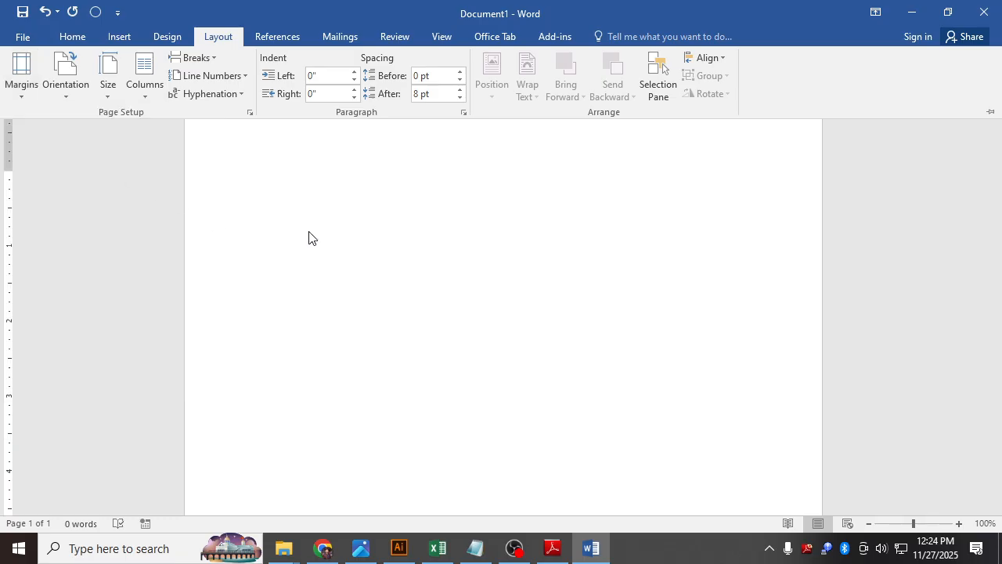
{"action": "scroll", "coordinate": [307, 232], "scroll_direction": "down", "scroll_amount": 1}
{"action": "scroll", "coordinate": [308, 231], "scroll_direction": "down", "scroll_amount": 1}
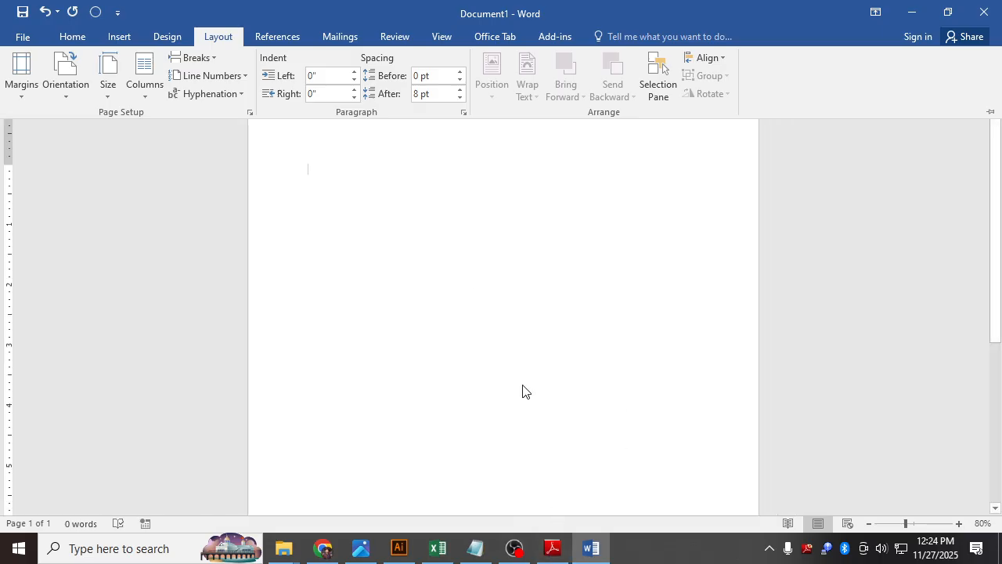
Switch to the Noor Technologies Ltd. PDF and examine its company name heading.
{"action": "left_click", "coordinate": [552, 547]}
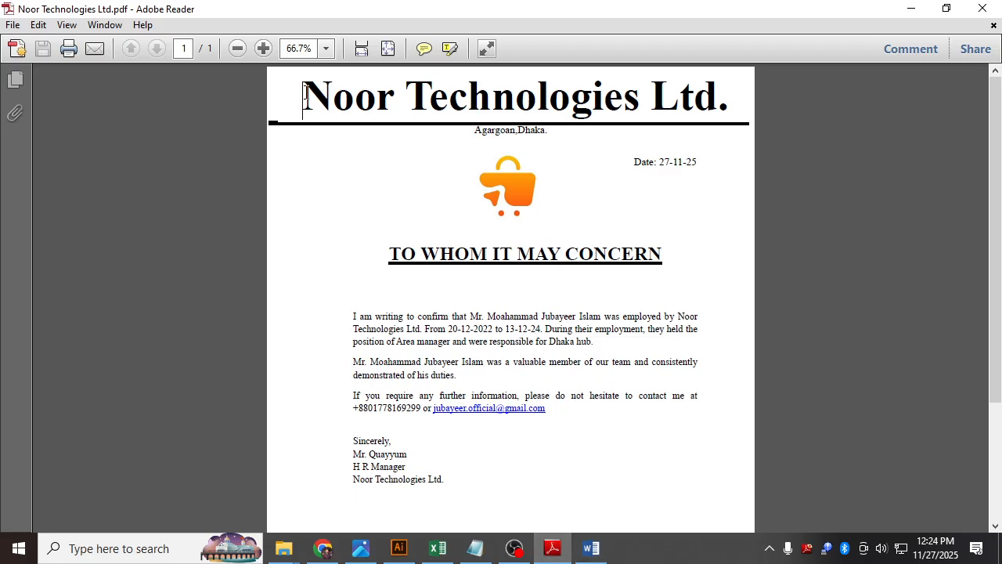
{"action": "left_click_drag", "start_coordinate": [304, 98], "coordinate": [714, 95]}
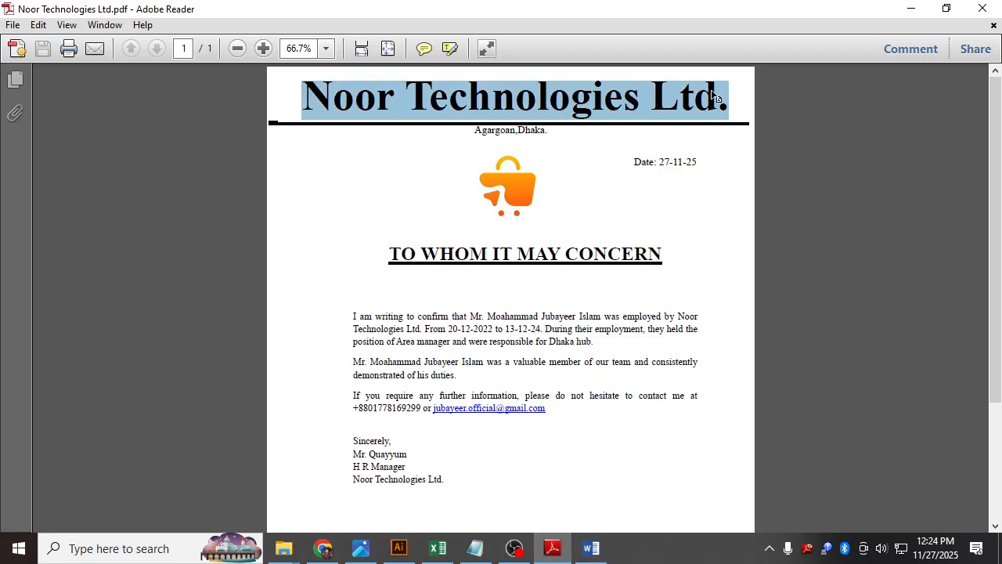
{"action": "left_click", "coordinate": [716, 95]}
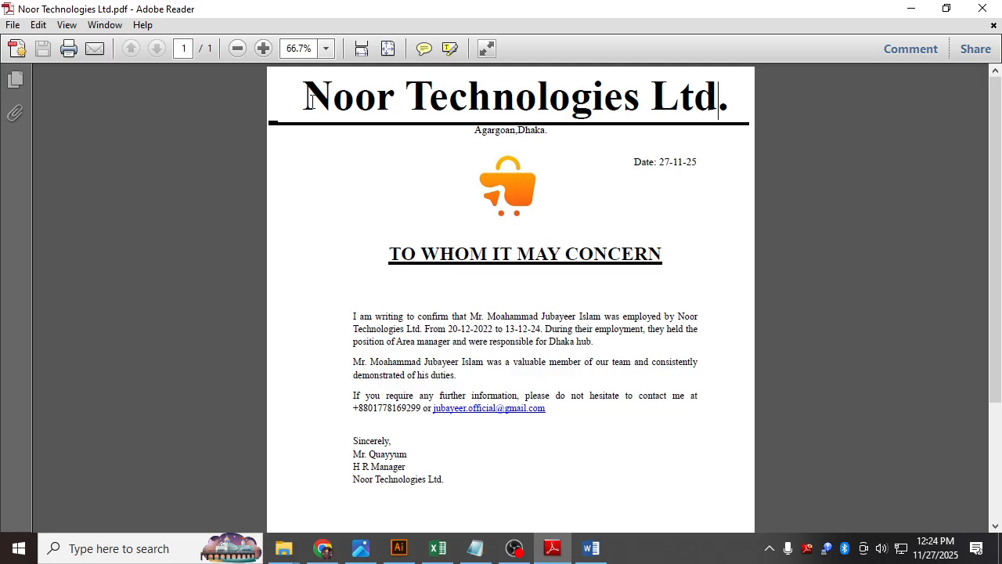
{"action": "left_click_drag", "start_coordinate": [308, 98], "coordinate": [750, 107]}
{"action": "left_click", "coordinate": [750, 108]}
Capture the PDF page as a screen region and box the company name and "TO WHOM IT MAY CONCERN" heading in red.
{"action": "key", "text": "Print"}
{"action": "left_click_drag", "start_coordinate": [246, 65], "coordinate": [769, 533]}
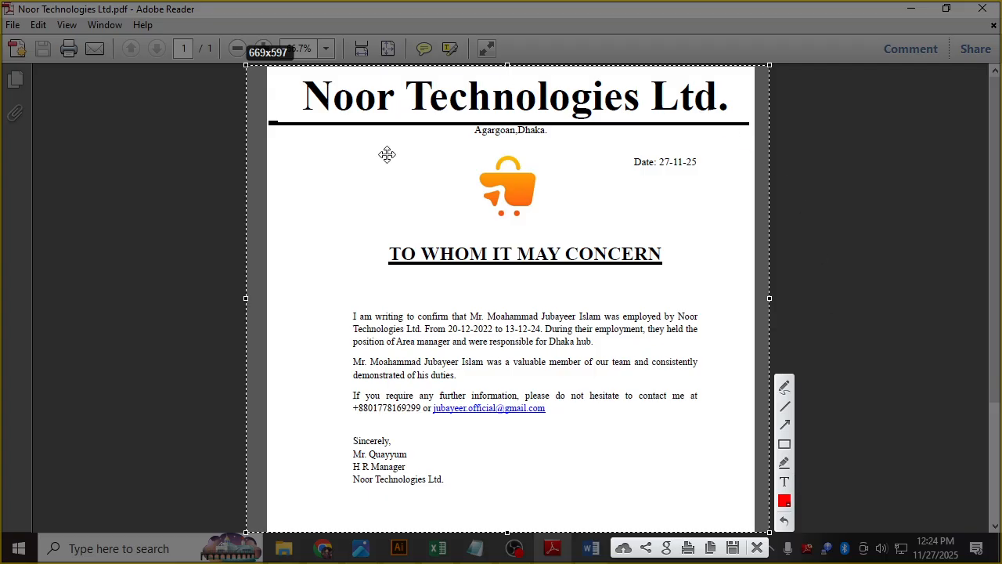
{"action": "left_click", "coordinate": [786, 444]}
{"action": "left_click_drag", "start_coordinate": [295, 72], "coordinate": [739, 132]}
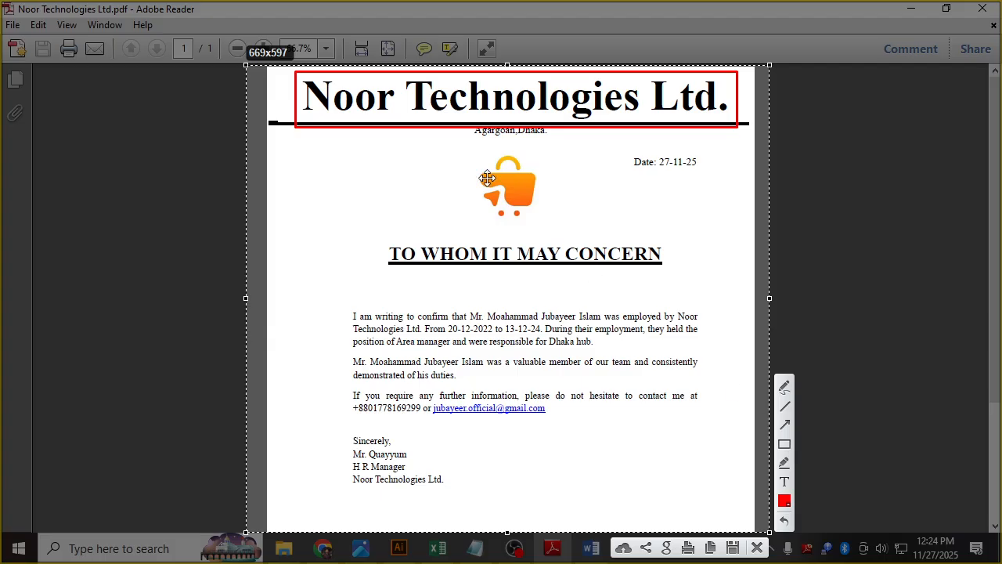
{"action": "left_click", "coordinate": [785, 444]}
{"action": "mouse_move", "coordinate": [364, 236]}
{"action": "left_mouse_down"}
{"action": "mouse_move", "coordinate": [658, 308]}
{"action": "mouse_move", "coordinate": [720, 287]}
{"action": "mouse_move", "coordinate": [690, 287]}
{"action": "left_mouse_up"}
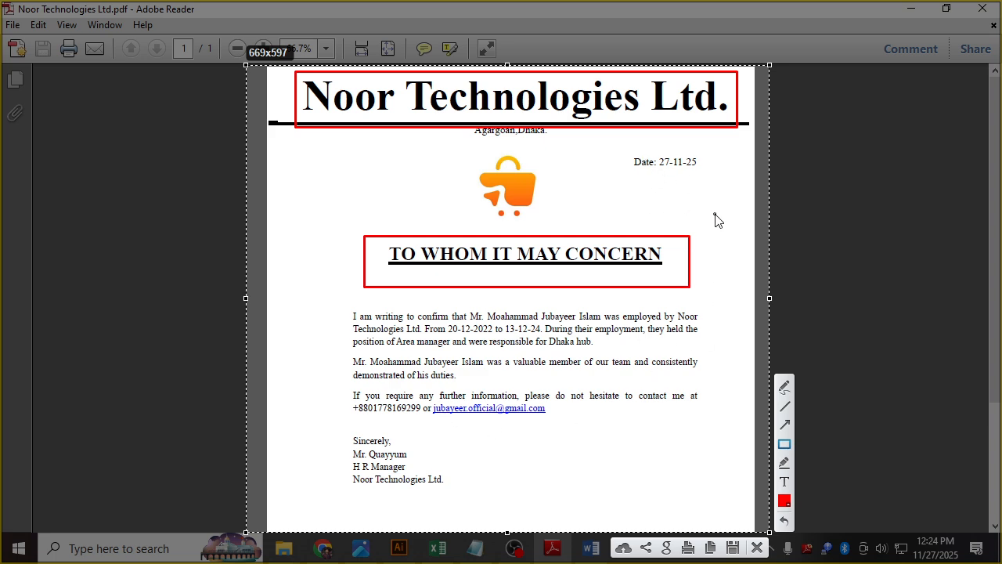
Mark the address, date and first body paragraph with red freehand lines on the capture, and discard the capture.
{"action": "left_click", "coordinate": [785, 403]}
{"action": "left_click_drag", "start_coordinate": [644, 182], "coordinate": [725, 176]}
{"action": "left_click_drag", "start_coordinate": [470, 148], "coordinate": [543, 146]}
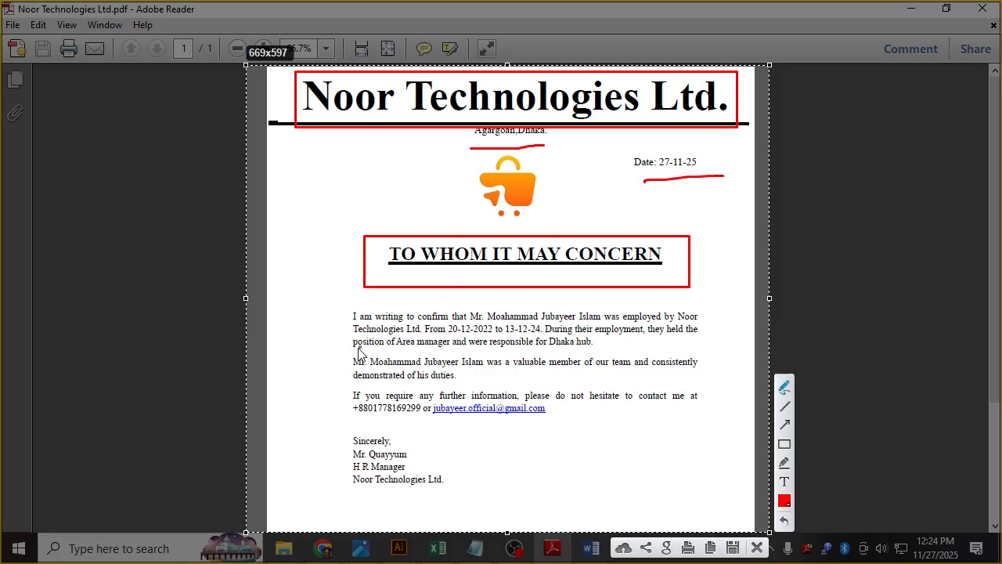
{"action": "left_click_drag", "start_coordinate": [353, 347], "coordinate": [625, 347]}
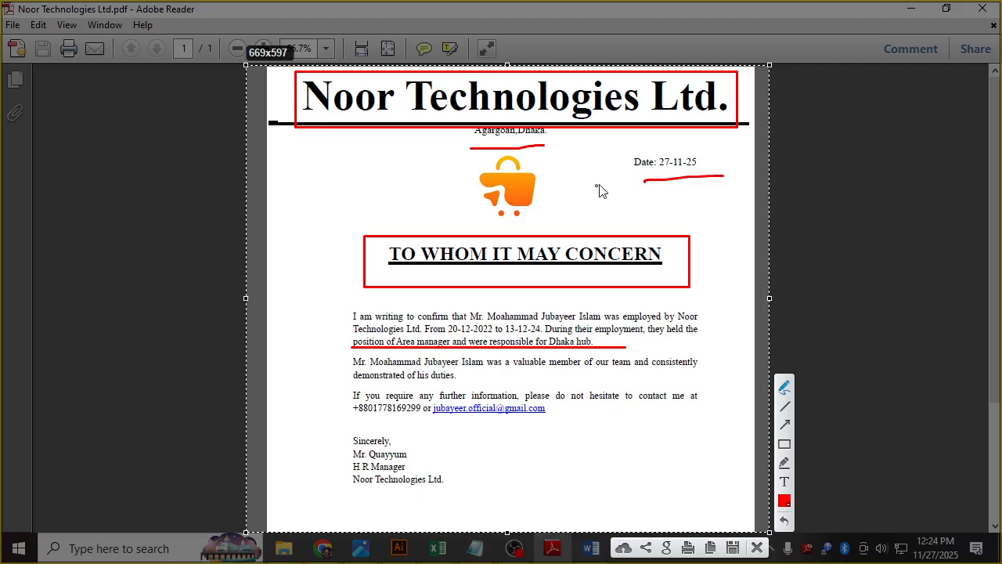
{"action": "mouse_move", "coordinate": [633, 157]}
{"action": "left_mouse_down"}
{"action": "mouse_move", "coordinate": [470, 143]}
{"action": "mouse_move", "coordinate": [310, 345]}
{"action": "mouse_move", "coordinate": [616, 518]}
{"action": "mouse_move", "coordinate": [772, 150]}
{"action": "mouse_move", "coordinate": [549, 154]}
{"action": "left_mouse_up"}
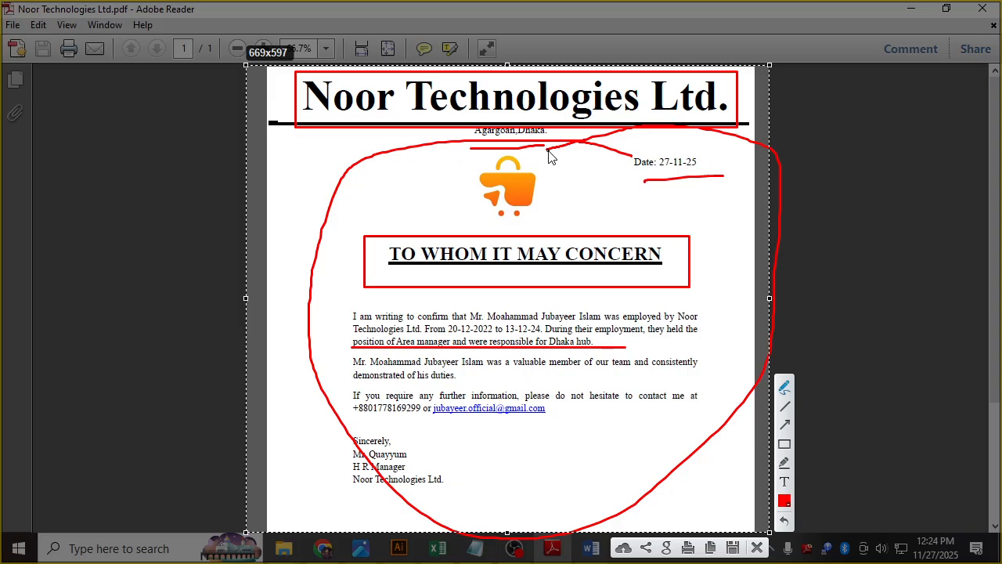
{"action": "key", "text": "ctrl+z"}
{"action": "key", "text": "Escape"}
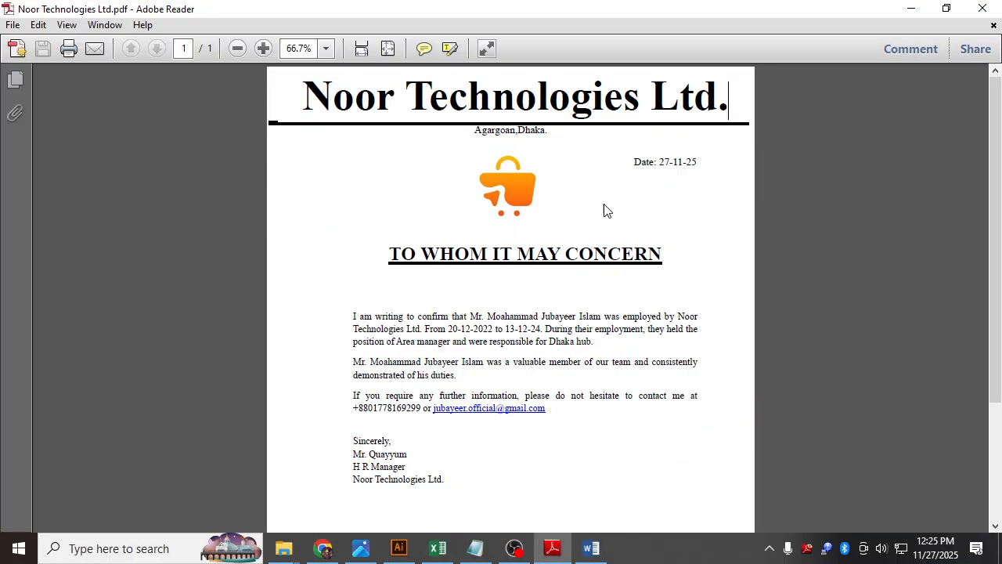
Copy the company name "Noor Technologies Ltd." from the Notepad text and paste it into the blank Word document.
{"action": "left_click", "coordinate": [595, 552]}
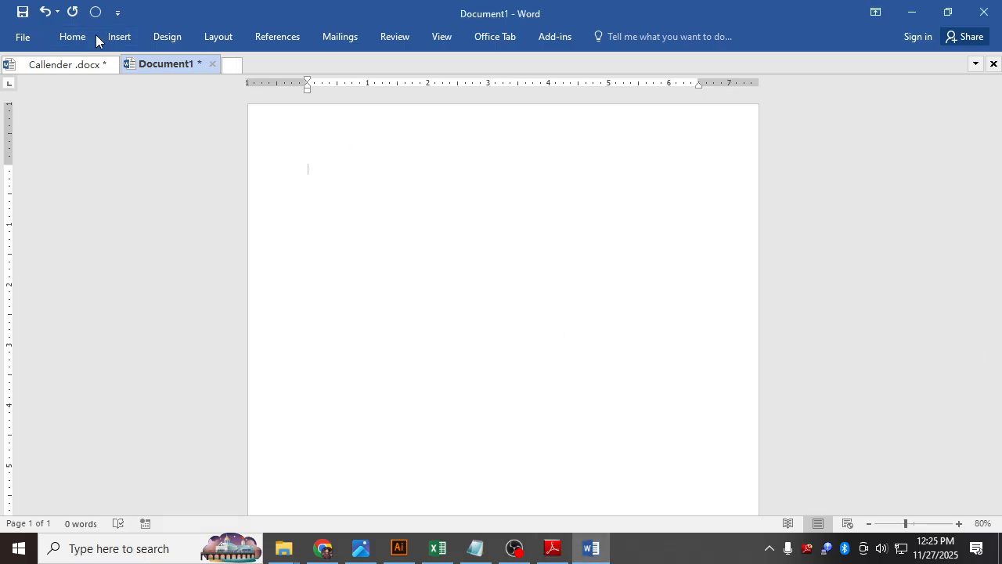
{"action": "left_click", "coordinate": [476, 548]}
{"action": "left_click_drag", "start_coordinate": [303, 252], "coordinate": [152, 242]}
{"action": "key", "text": "ctrl+c"}
{"action": "left_click", "coordinate": [387, 157]}
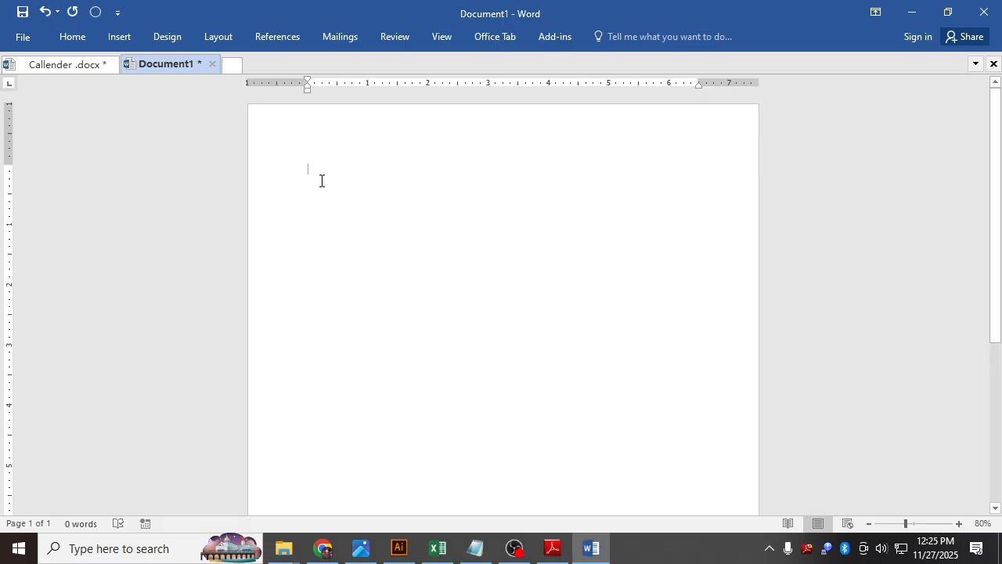
{"action": "key", "text": "ctrl+v"}
Set the font of the "Noor Technologies Ltd." line to Times New Roman.
{"action": "left_click", "coordinate": [78, 37]}
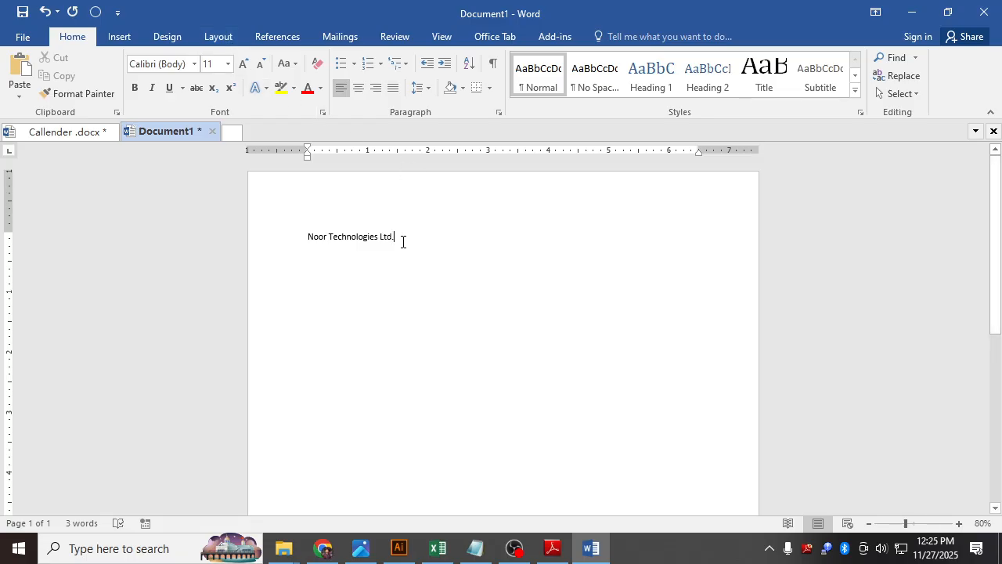
{"action": "triple_click", "coordinate": [295, 236]}
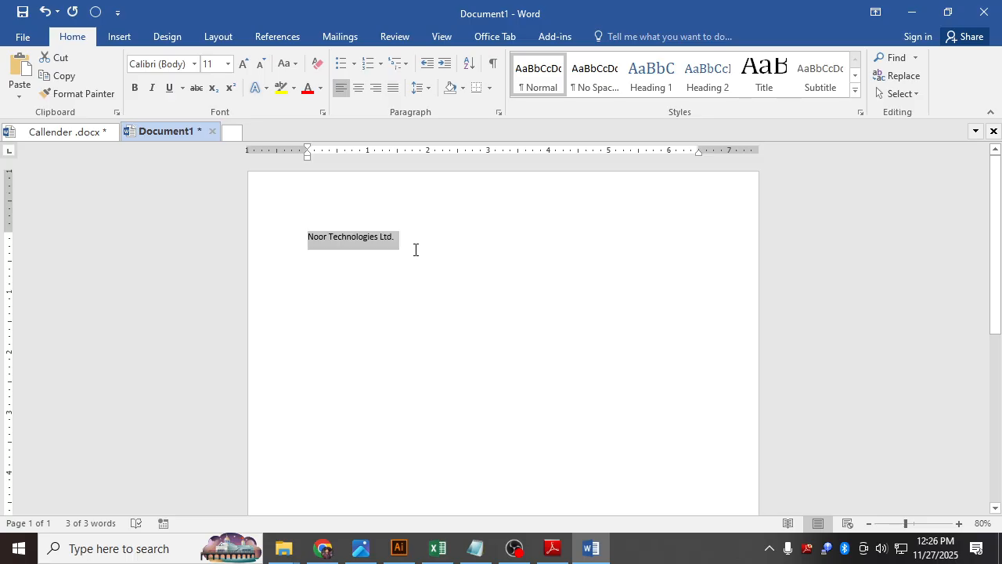
{"action": "left_click_drag", "start_coordinate": [412, 241], "coordinate": [292, 200]}
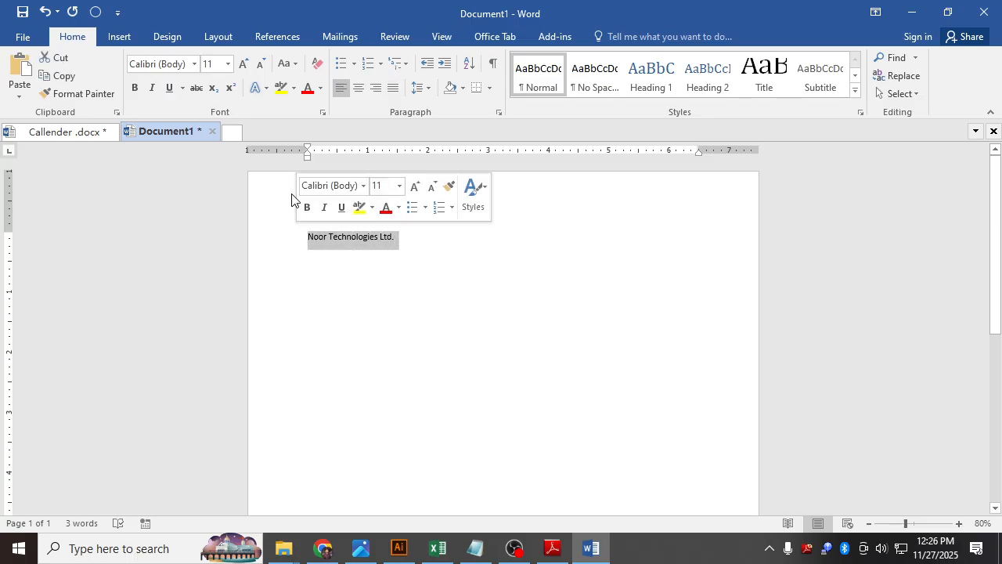
{"action": "left_click", "coordinate": [178, 64]}
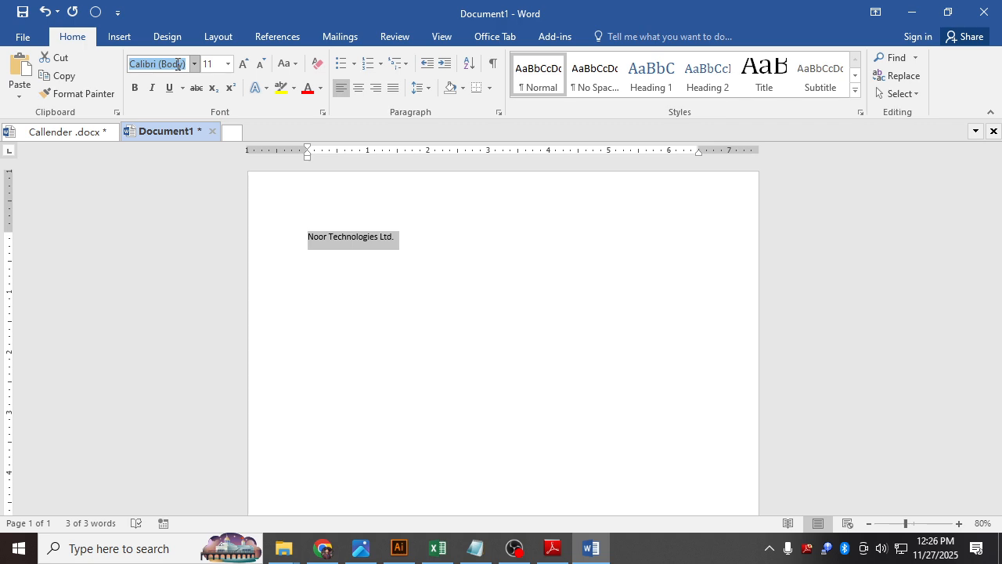
{"action": "left_click", "coordinate": [195, 66]}
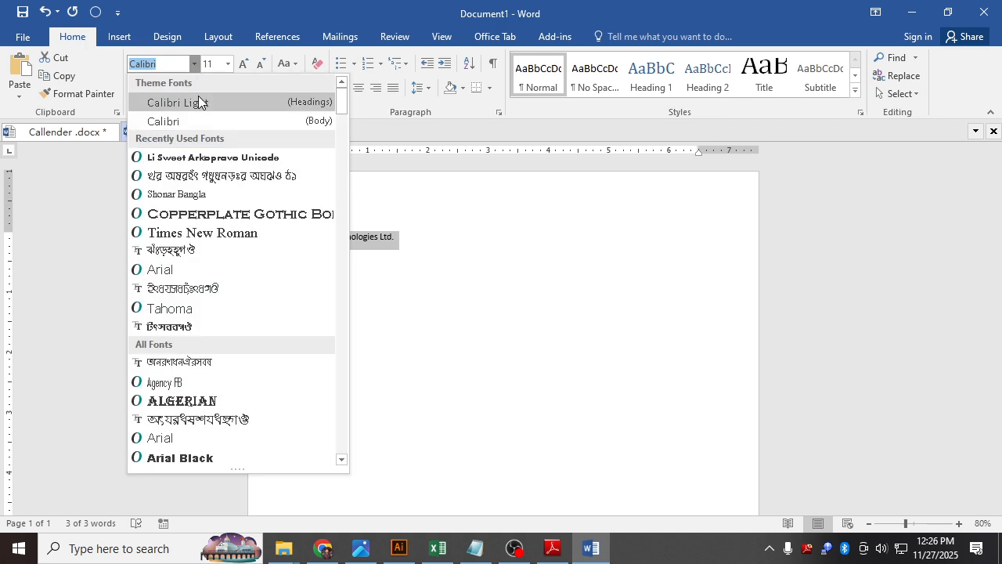
{"action": "left_click", "coordinate": [255, 232]}
{"action": "left_click", "coordinate": [168, 63]}
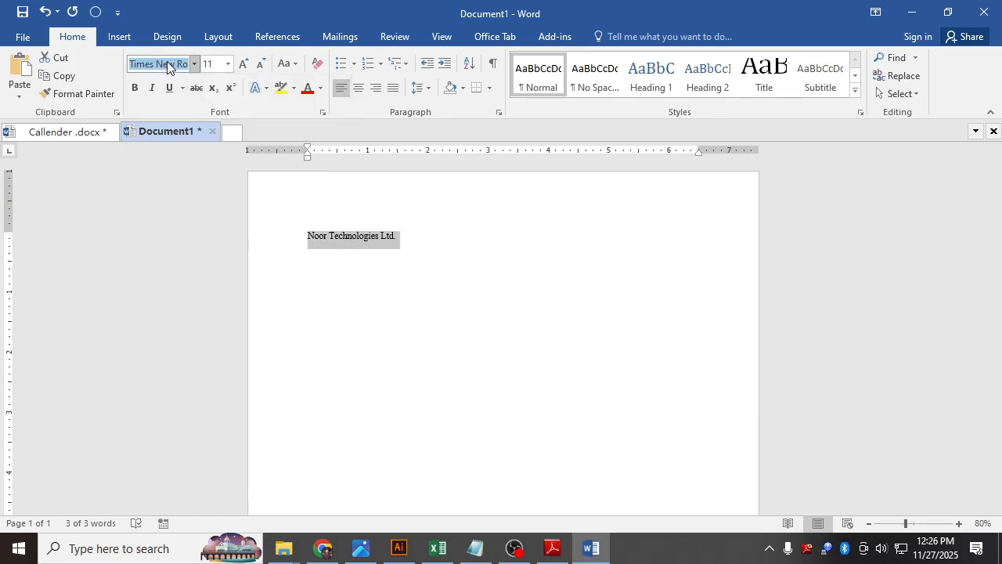
{"action": "type", "text": "Time"}
{"action": "key", "text": "Return"}
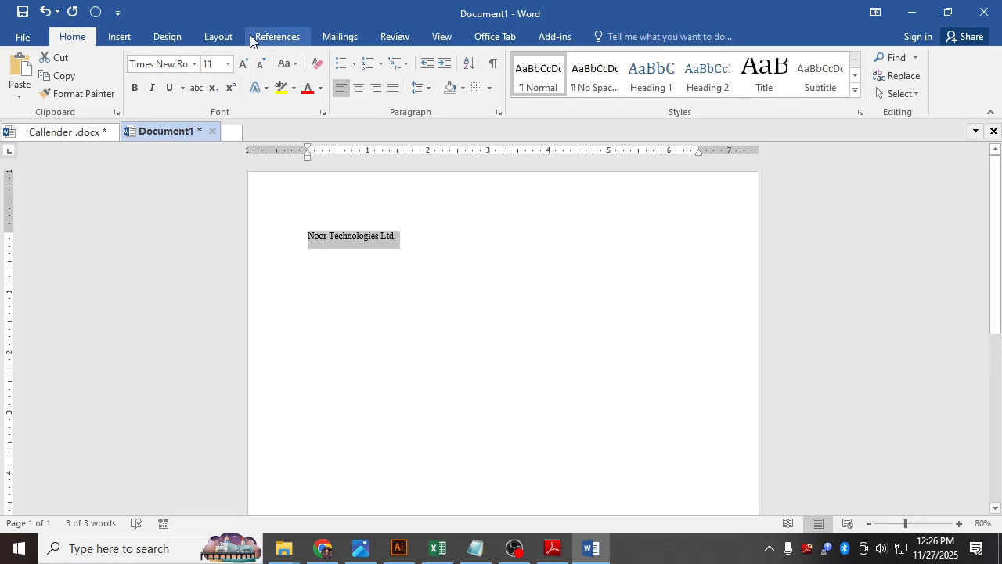
Set the font size of the "Noor Technologies Ltd." line to 54.
{"action": "left_click", "coordinate": [419, 244]}
{"action": "left_click_drag", "start_coordinate": [419, 244], "coordinate": [274, 228]}
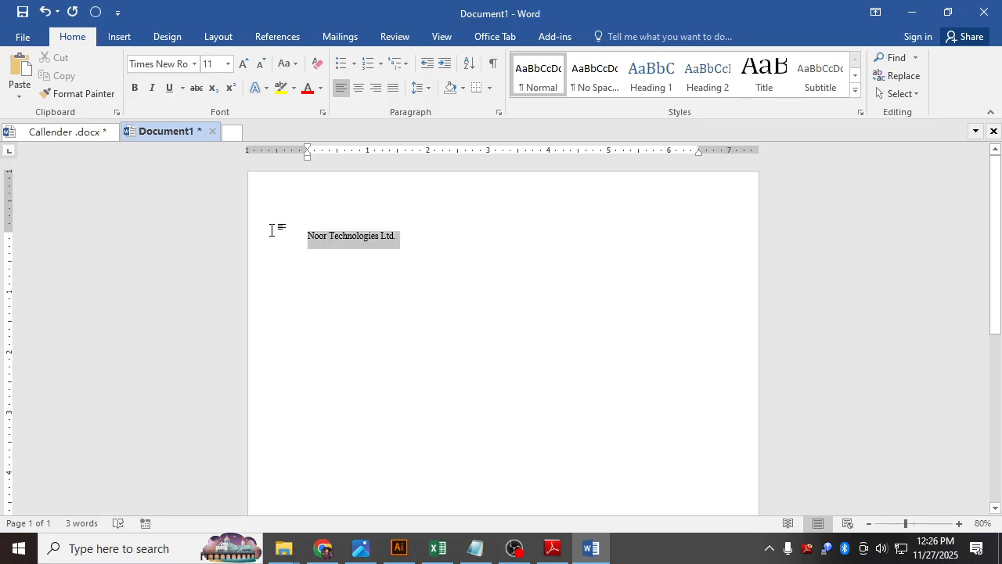
{"action": "left_click", "coordinate": [213, 67]}
{"action": "type", "text": "54"}
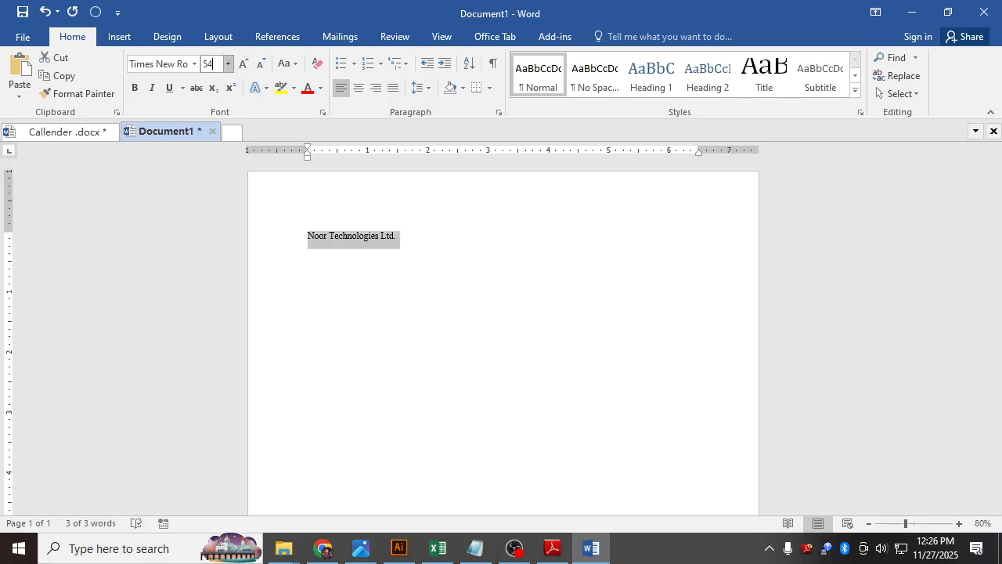
{"action": "key", "text": "Return"}
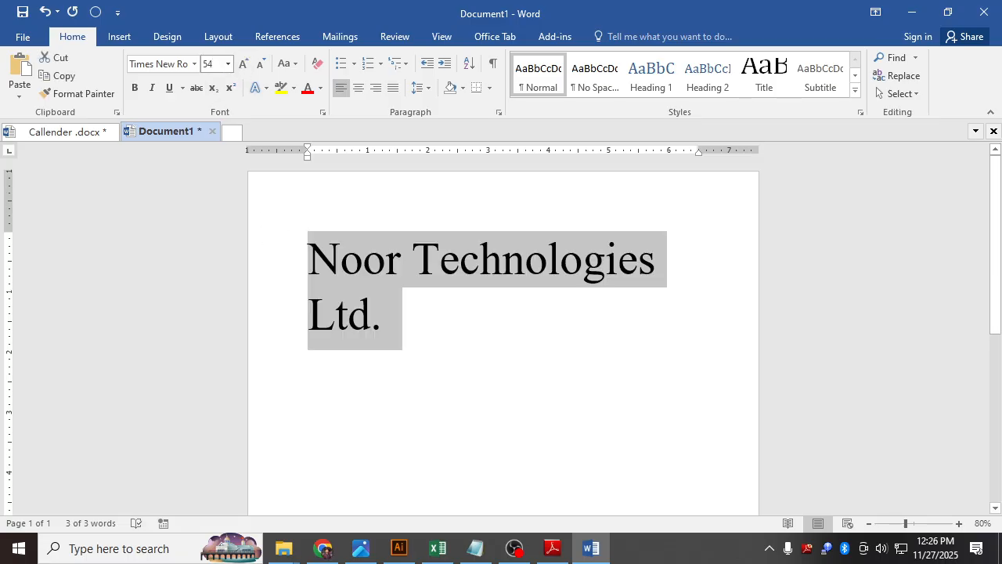
Compare the company name line with the heading in the reference PDF and return to the Word document.
{"action": "left_click", "coordinate": [393, 351]}
{"action": "left_click", "coordinate": [549, 557]}
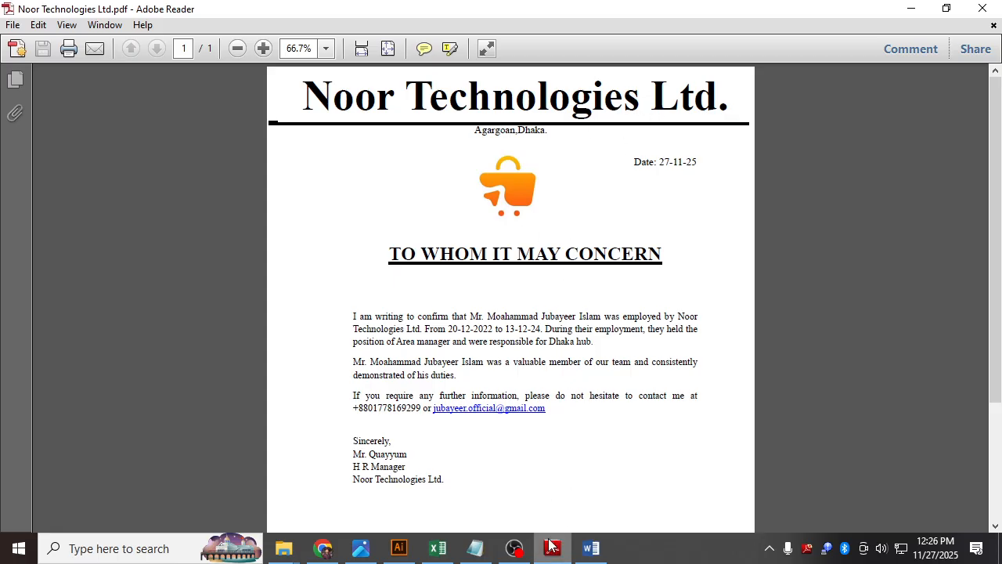
{"action": "left_click", "coordinate": [591, 550]}
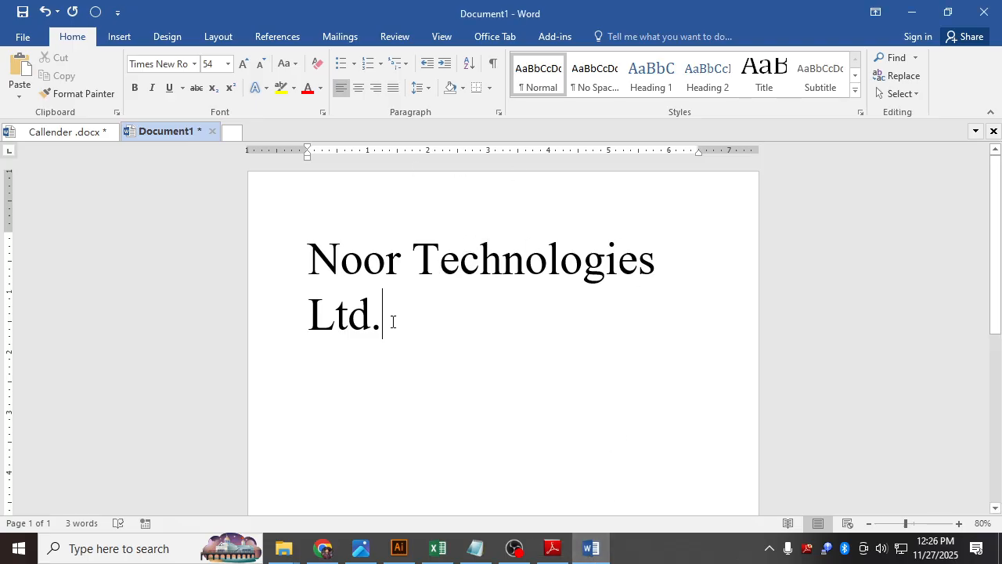
Move the "Noor Technologies Ltd." text from the page into a newly inserted Simple Text Box, replacing its placeholder text.
{"action": "left_click_drag", "start_coordinate": [391, 317], "coordinate": [316, 239]}
{"action": "key", "text": "ctrl+c"}
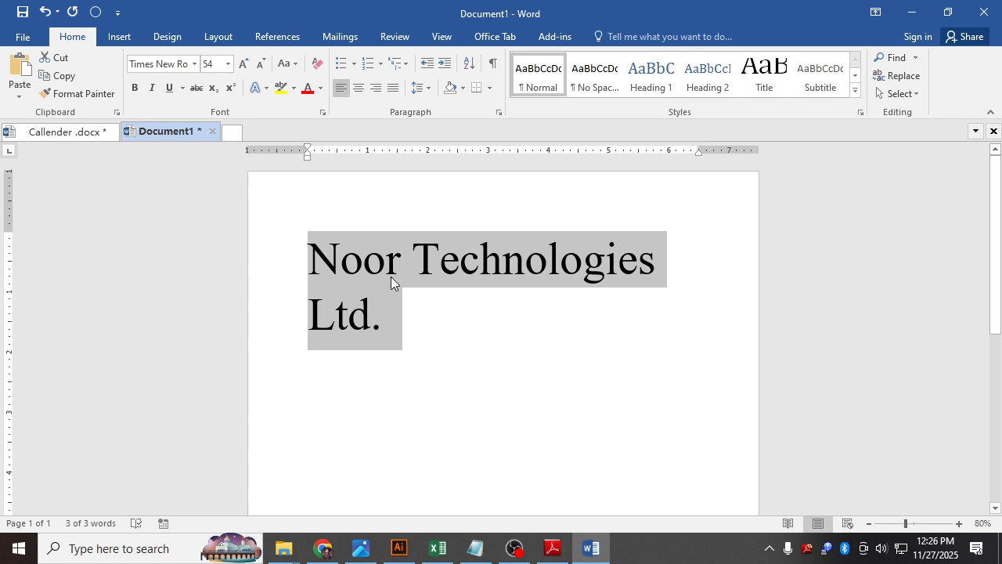
{"action": "key", "text": "BackSpace"}
{"action": "left_click", "coordinate": [117, 36]}
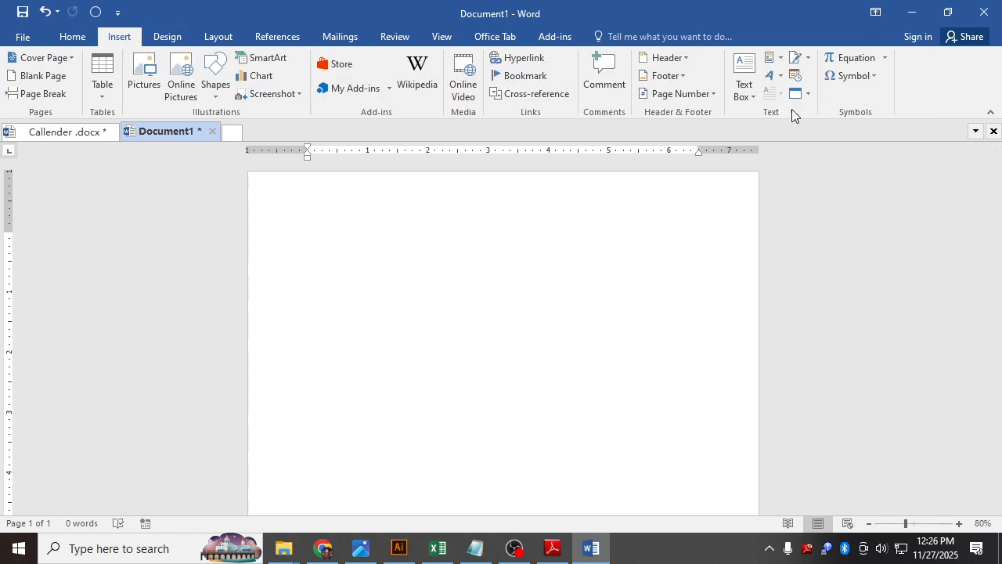
{"action": "left_click", "coordinate": [745, 71]}
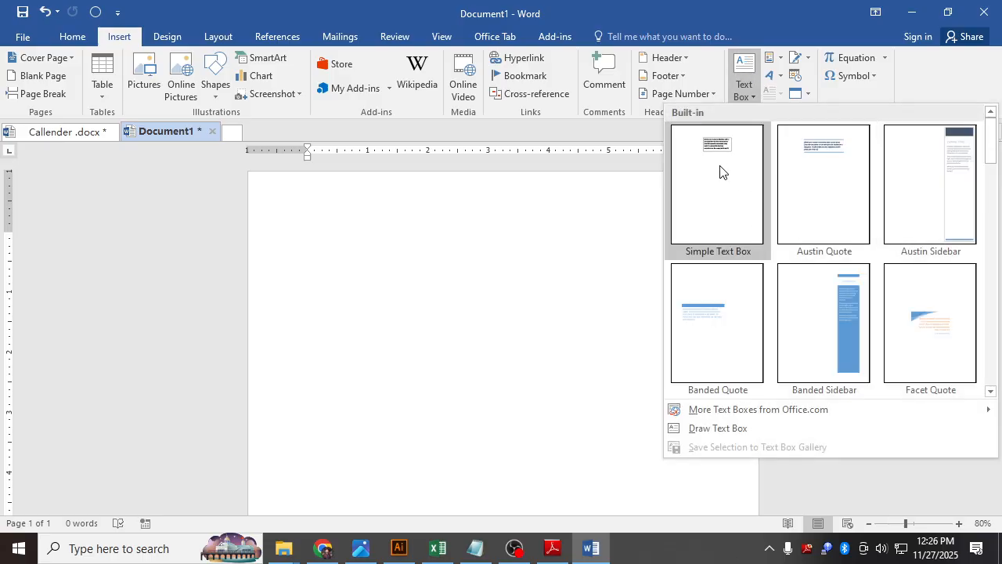
{"action": "left_click", "coordinate": [717, 156]}
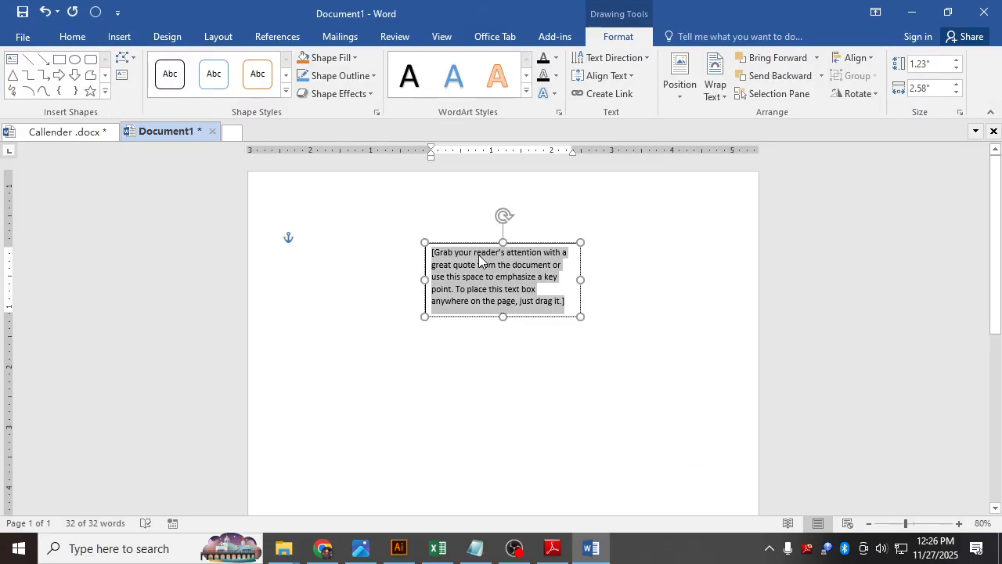
{"action": "key", "text": "ctrl+v"}
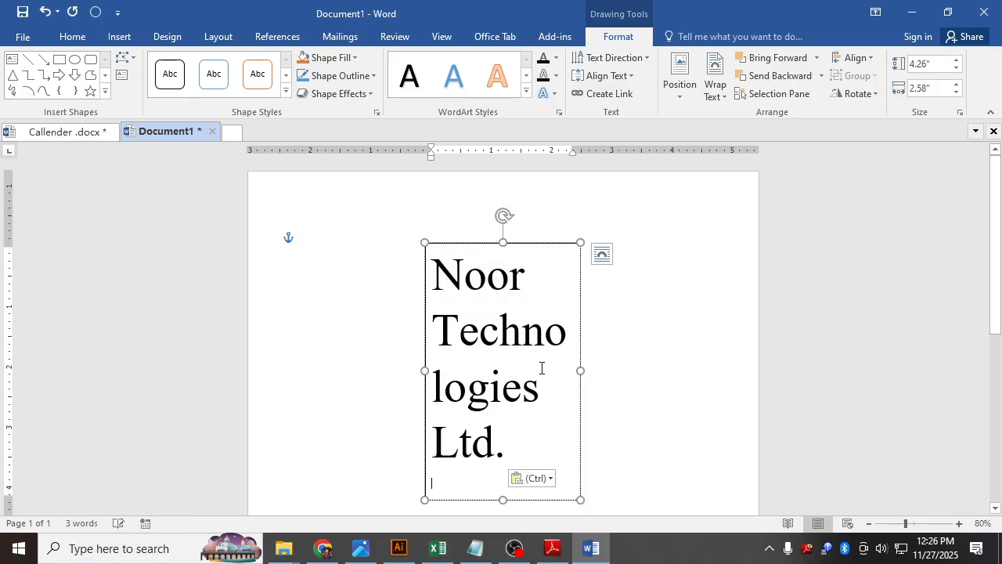
Widen the text box to about 7.52 inches so the company name fits on one line, and position it within the page width.
{"action": "left_click_drag", "start_coordinate": [580, 373], "coordinate": [876, 334]}
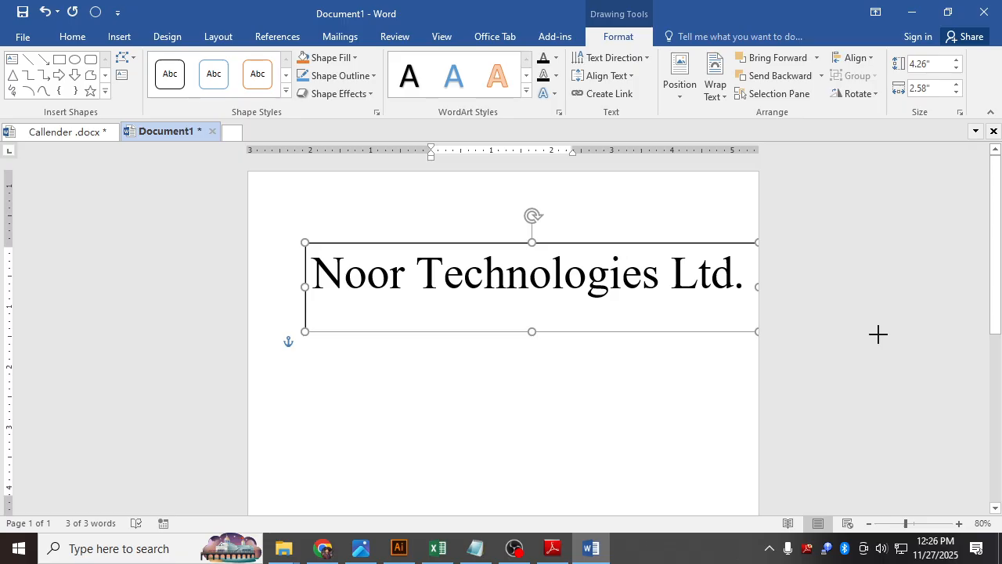
{"action": "mouse_move", "coordinate": [603, 245]}
{"action": "left_mouse_down"}
{"action": "mouse_move", "coordinate": [568, 242]}
{"action": "mouse_move", "coordinate": [614, 203]}
{"action": "mouse_move", "coordinate": [601, 144]}
{"action": "mouse_move", "coordinate": [604, 217]}
{"action": "mouse_move", "coordinate": [622, 240]}
{"action": "left_mouse_up"}
{"action": "left_click", "coordinate": [622, 241]}
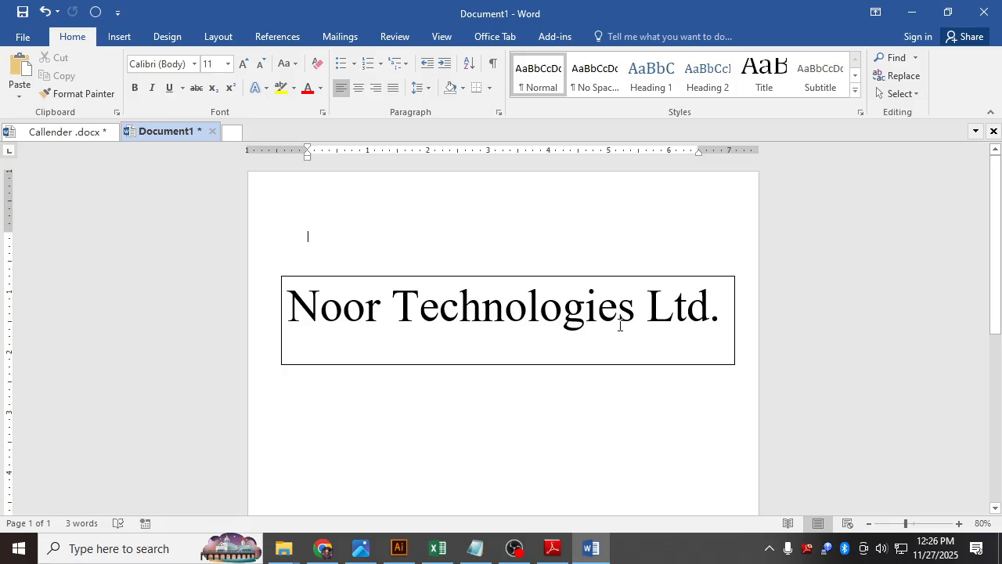
Set the company name text box's wrapping to In Front of Text and move the box up into the page's top area.
{"action": "left_click", "coordinate": [612, 276]}
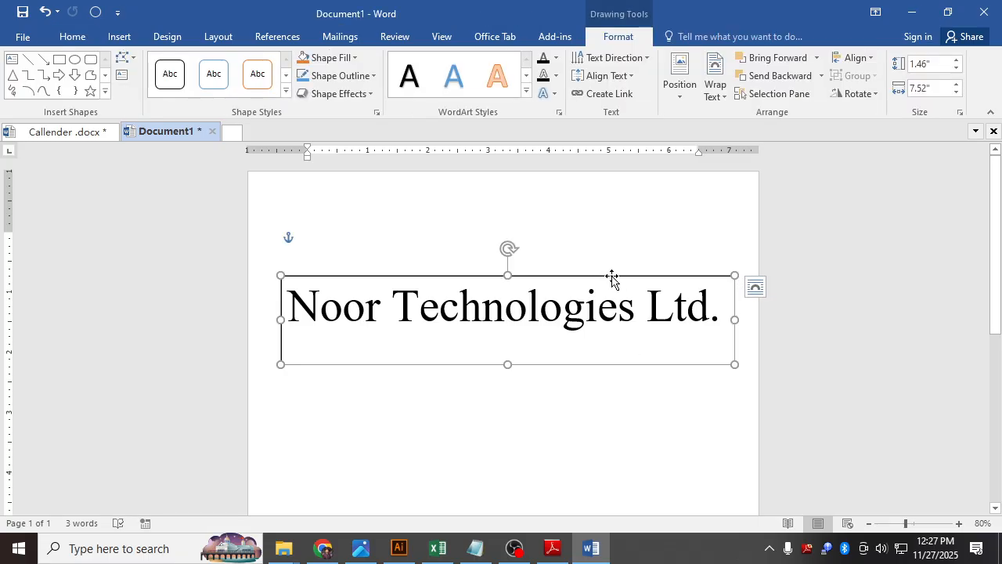
{"action": "right_click", "coordinate": [657, 278]}
{"action": "mouse_move", "coordinate": [749, 466]}
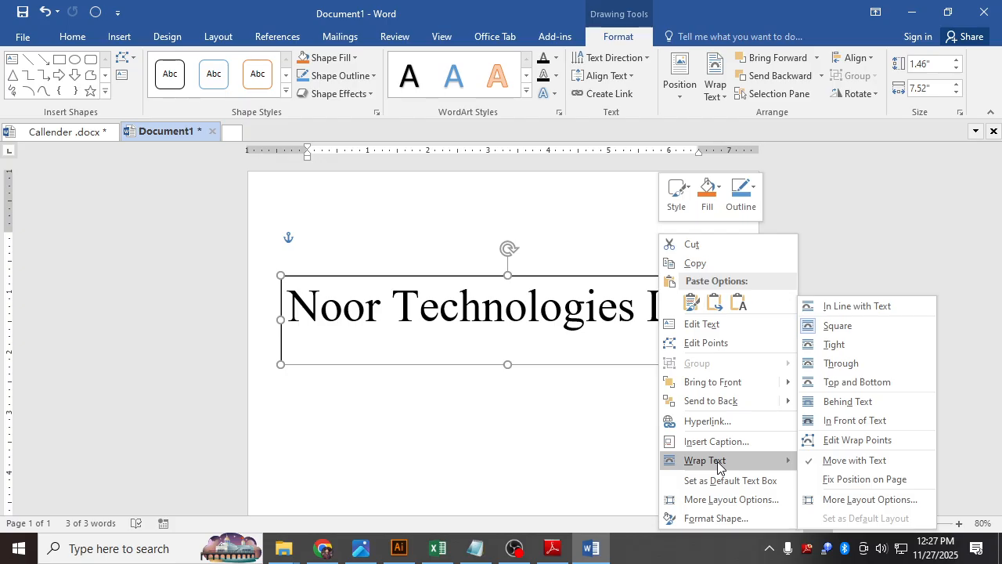
{"action": "left_click", "coordinate": [829, 463]}
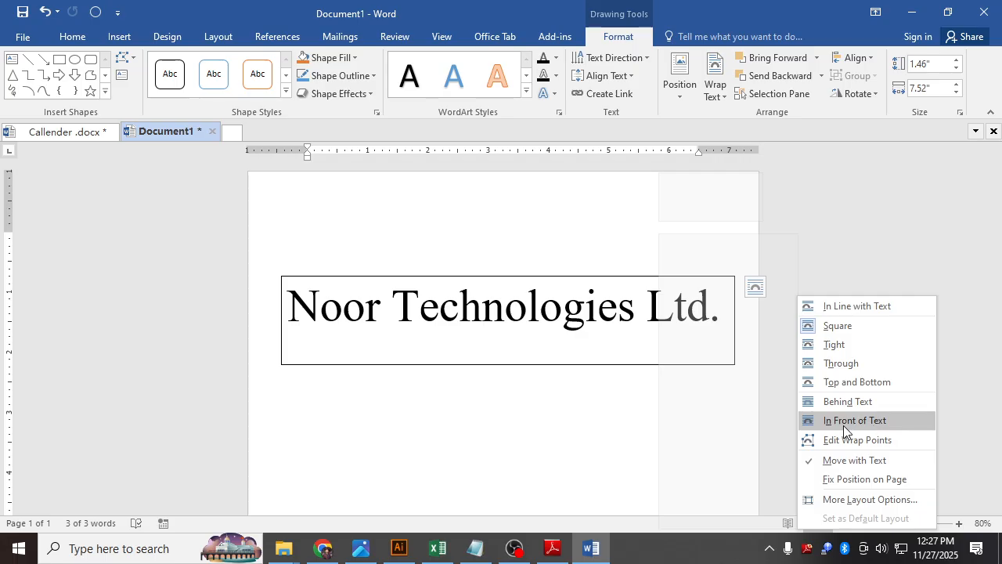
{"action": "left_click", "coordinate": [843, 425]}
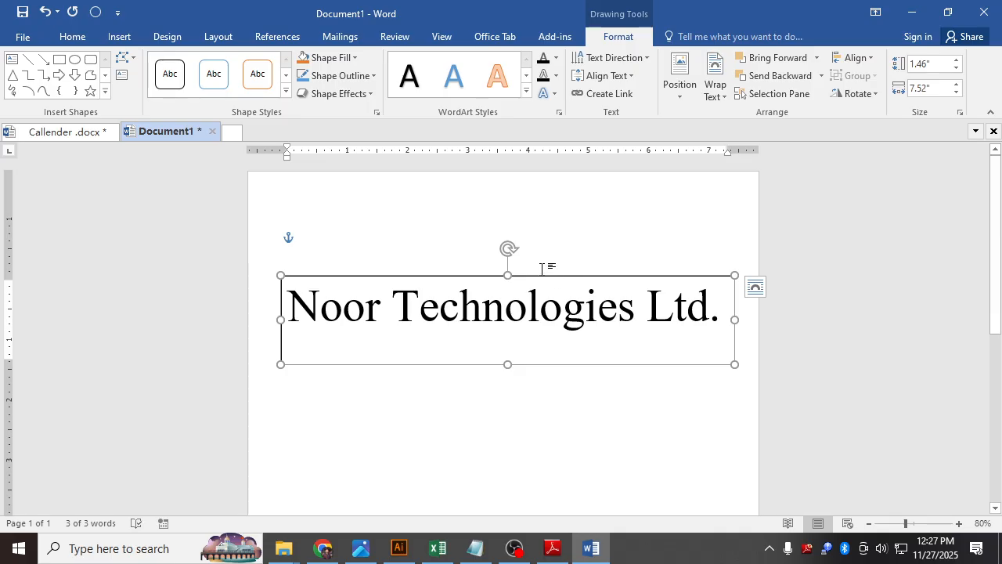
{"action": "left_click_drag", "start_coordinate": [548, 276], "coordinate": [537, 238]}
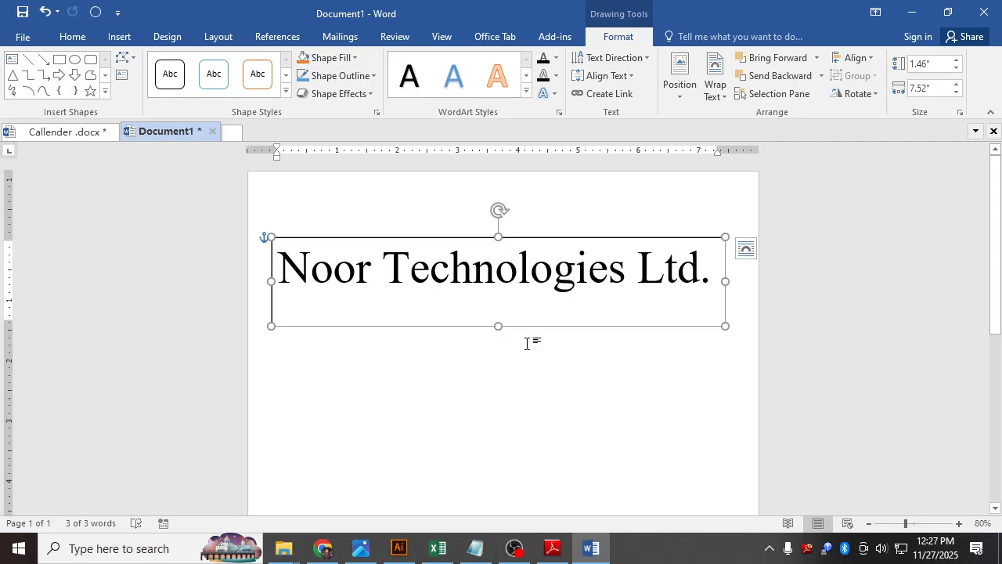
{"action": "key", "text": "Print"}
{"action": "left_click_drag", "start_coordinate": [251, 194], "coordinate": [738, 370]}
{"action": "key", "text": "ctrl+c"}
{"action": "right_click", "coordinate": [583, 239]}
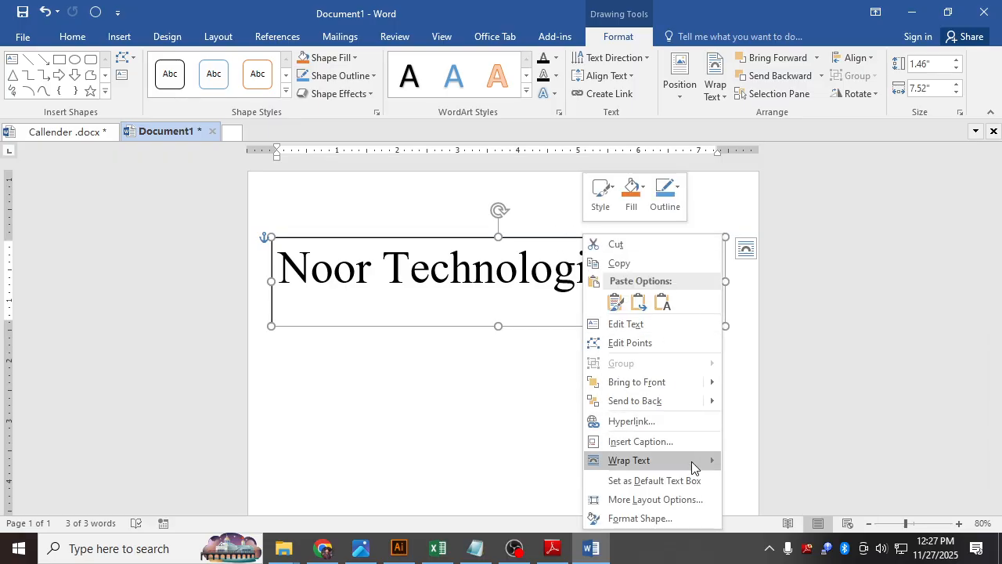
{"action": "mouse_move", "coordinate": [692, 468]}
{"action": "left_click", "coordinate": [752, 418]}
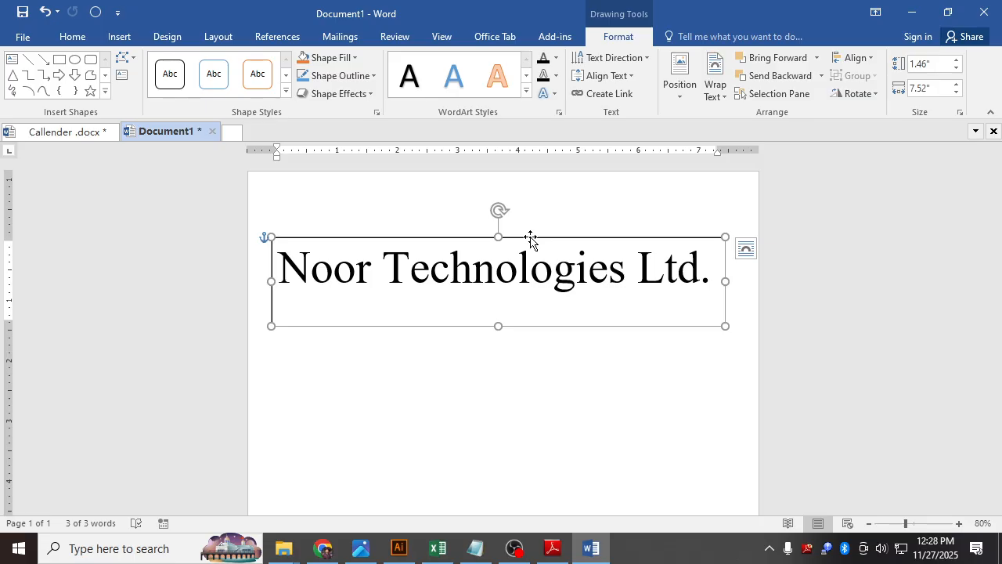
Try a dark blue fill and a light orange fill on the company name text box.
{"action": "left_click", "coordinate": [342, 59]}
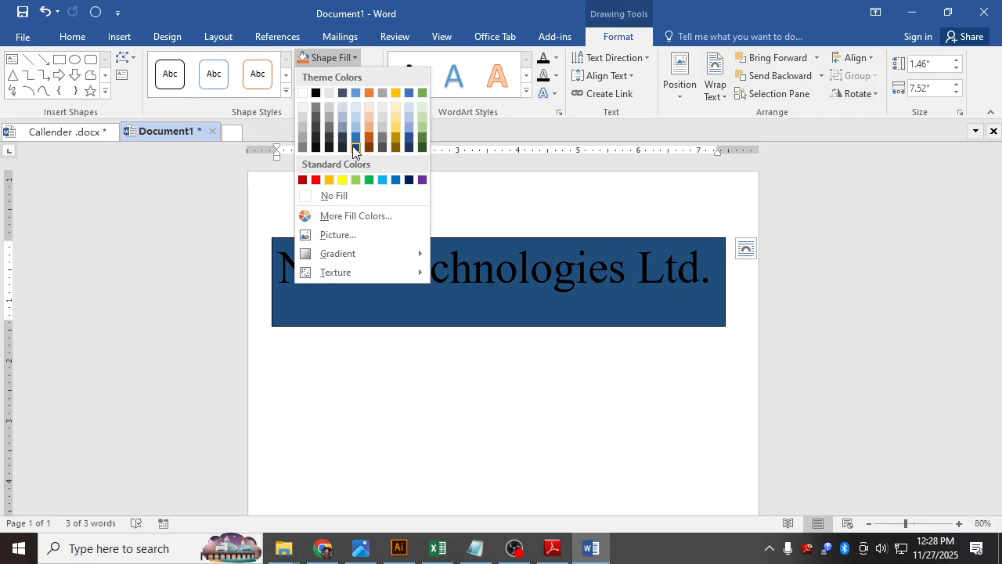
{"action": "left_click", "coordinate": [356, 149]}
{"action": "left_click", "coordinate": [346, 60]}
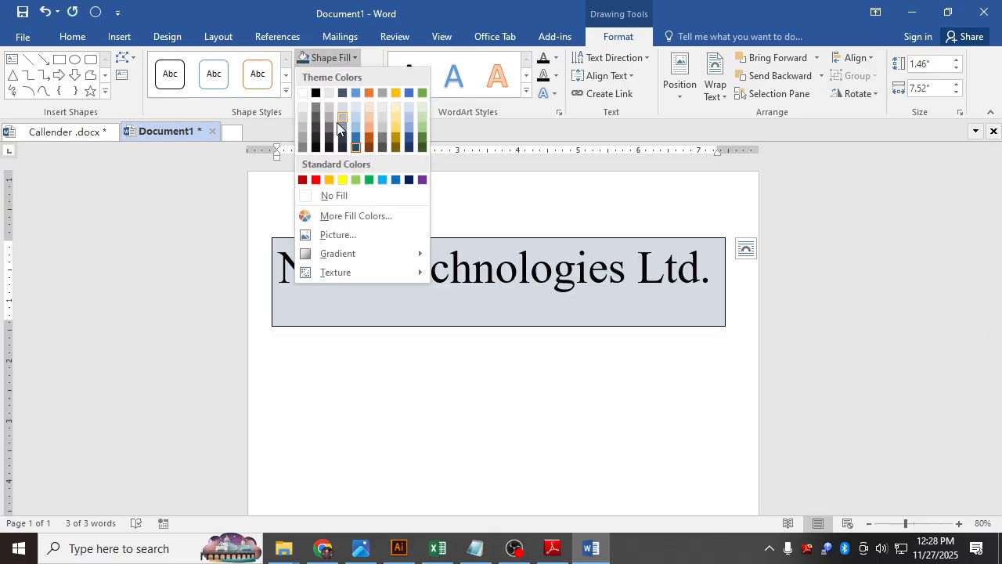
{"action": "left_click", "coordinate": [368, 116]}
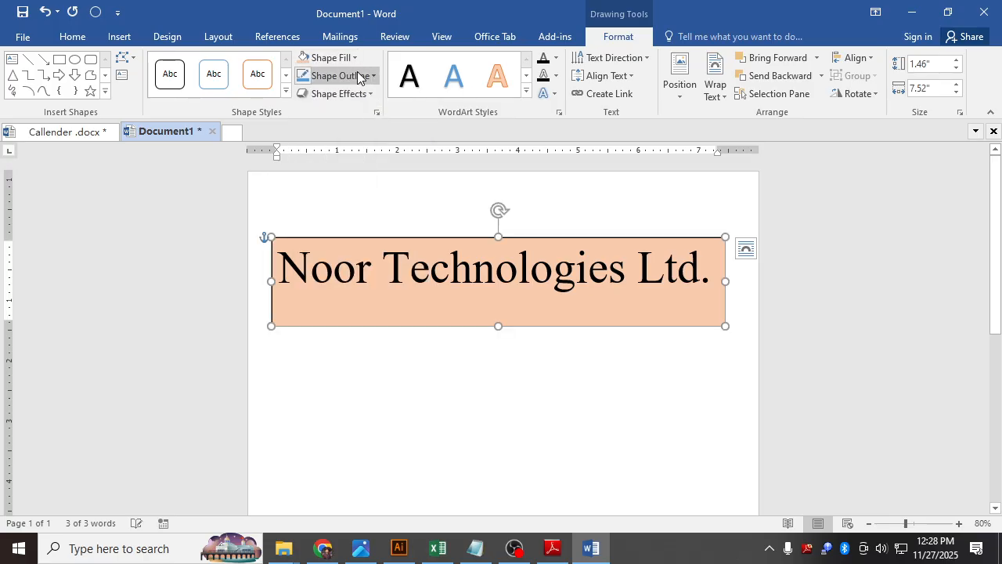
{"action": "left_click", "coordinate": [355, 60]}
{"action": "left_click", "coordinate": [372, 58]}
{"action": "left_click", "coordinate": [372, 76]}
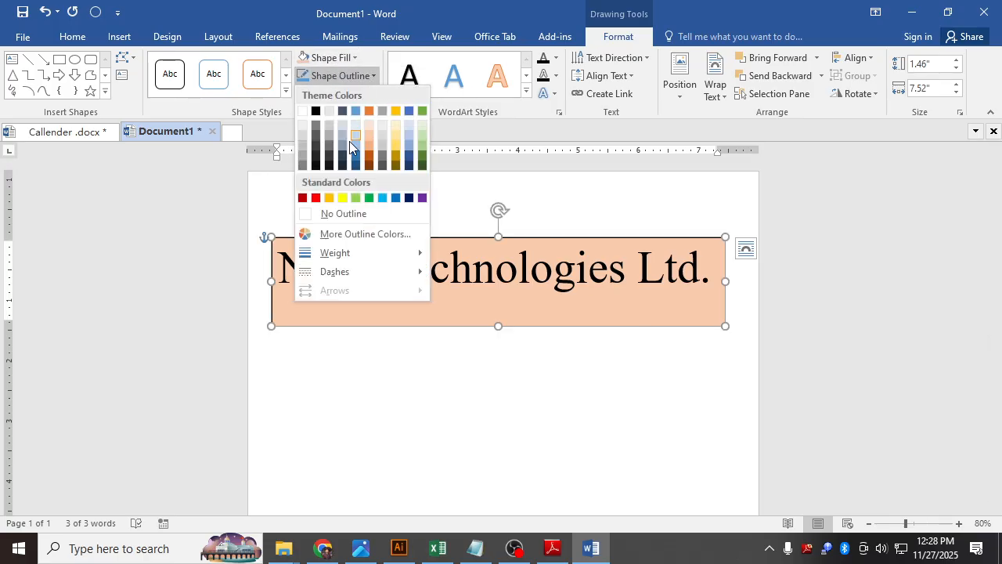
{"action": "left_click", "coordinate": [518, 249]}
Check the heading in the reference PDF, and in Word remove the text box's fill and outline and move the box higher.
{"action": "left_click", "coordinate": [552, 548]}
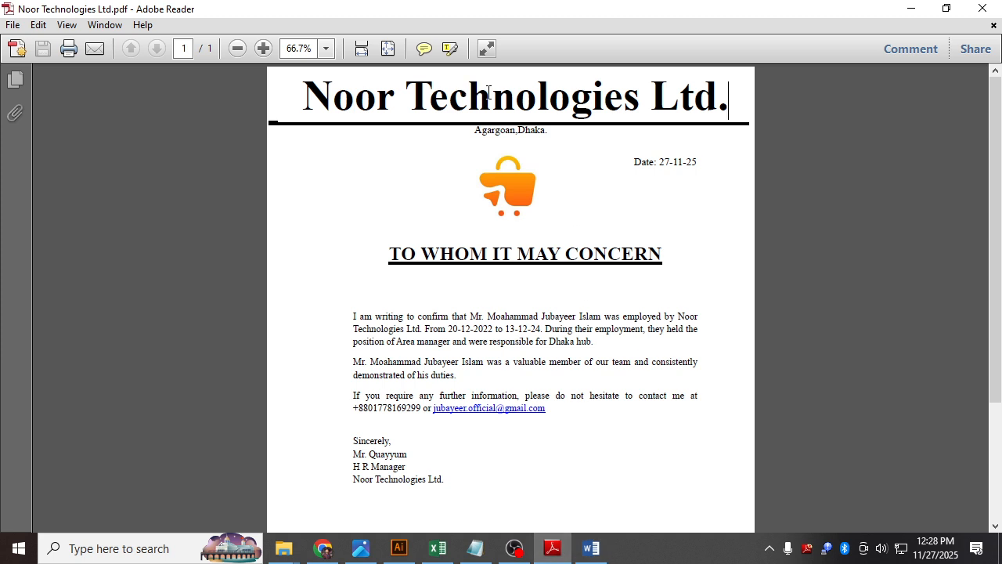
{"action": "left_click", "coordinate": [591, 551]}
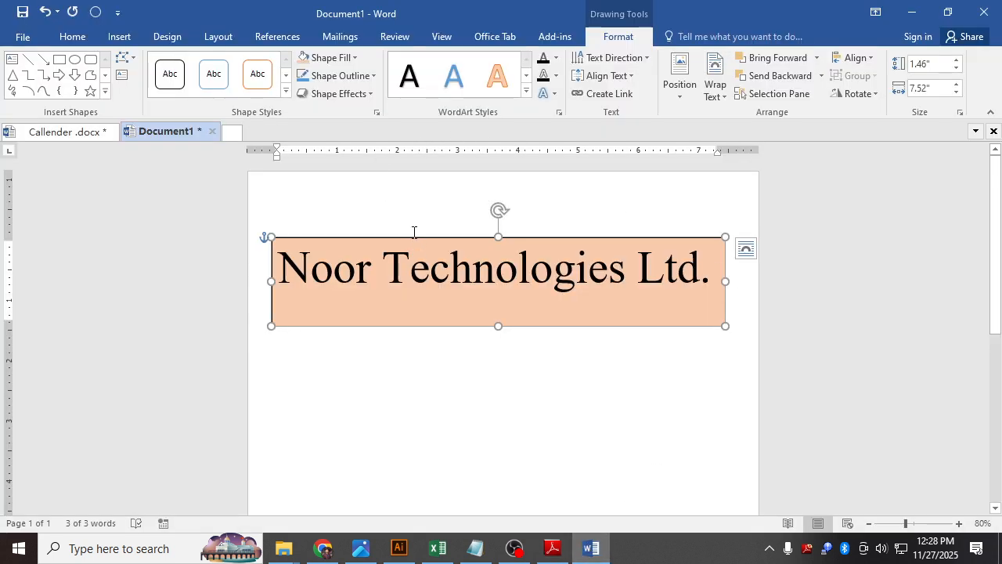
{"action": "left_click", "coordinate": [326, 57]}
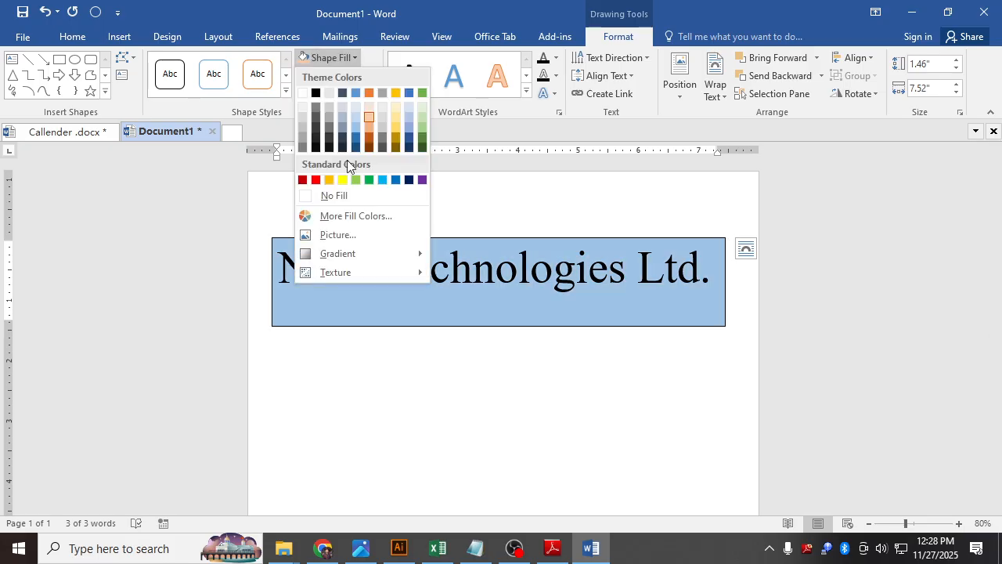
{"action": "left_click", "coordinate": [361, 200]}
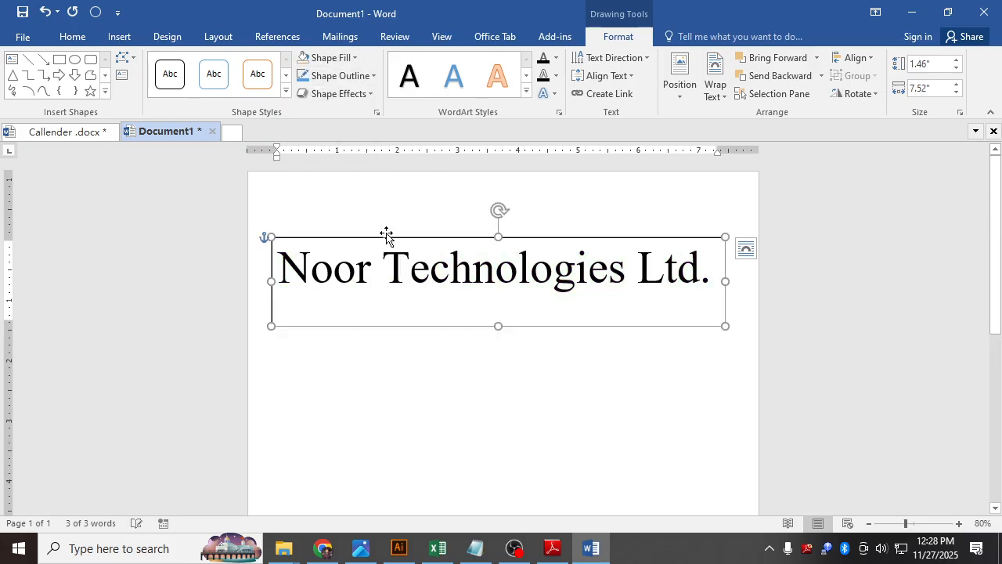
{"action": "left_click", "coordinate": [349, 76]}
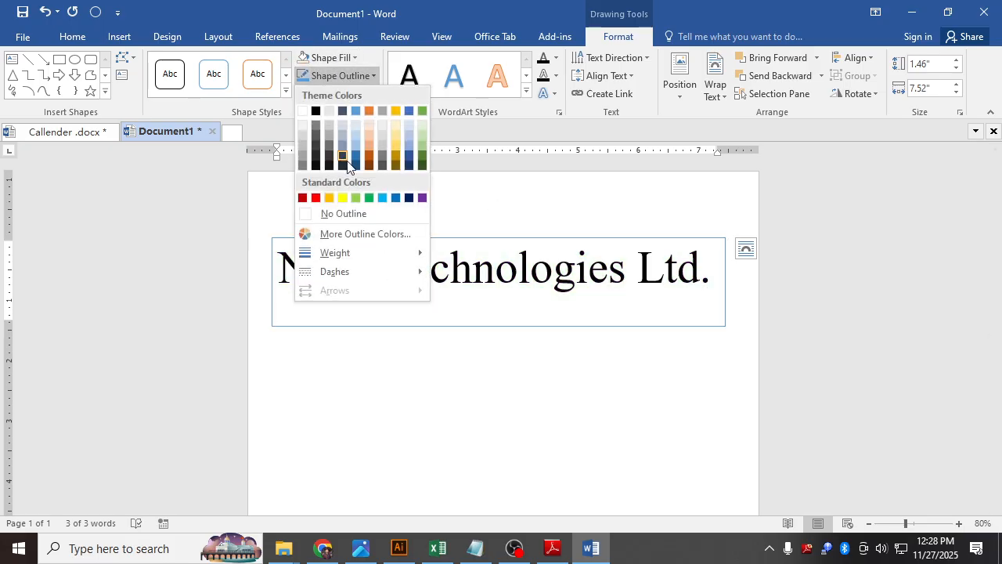
{"action": "left_click", "coordinate": [332, 215]}
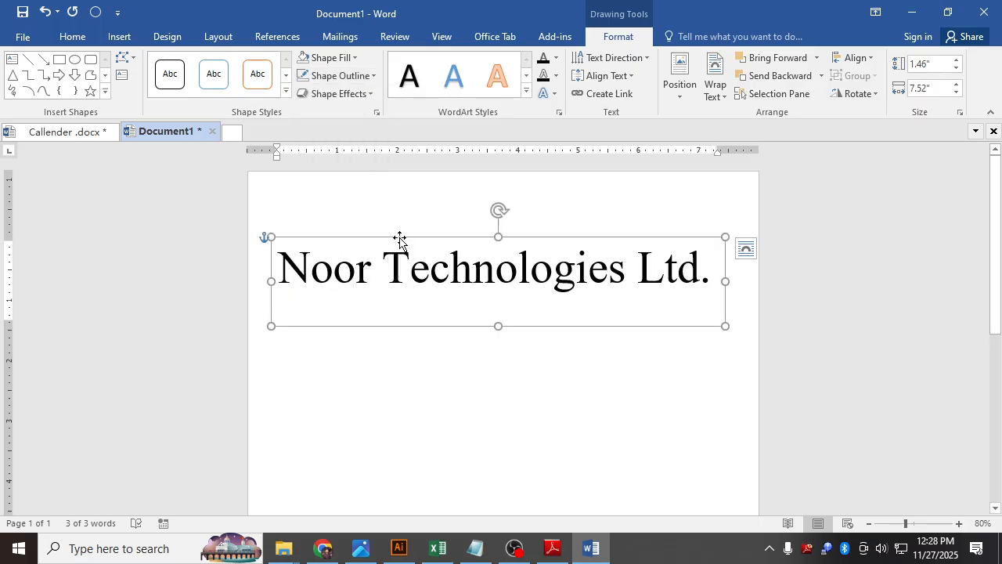
{"action": "left_click_drag", "start_coordinate": [399, 239], "coordinate": [398, 204]}
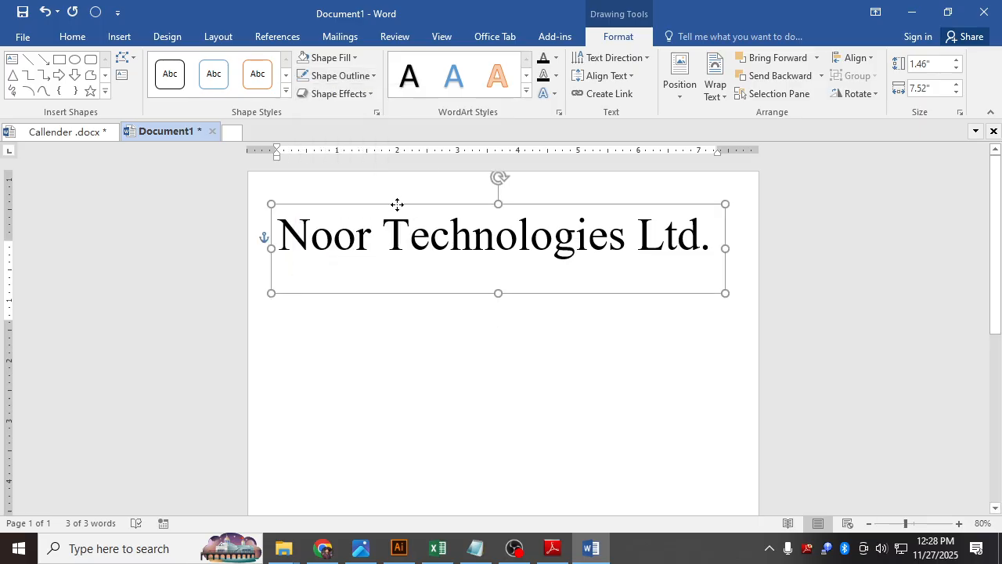
Try a white fill and white outline on the text box, and move it close to the page's top edge.
{"action": "left_click", "coordinate": [344, 57]}
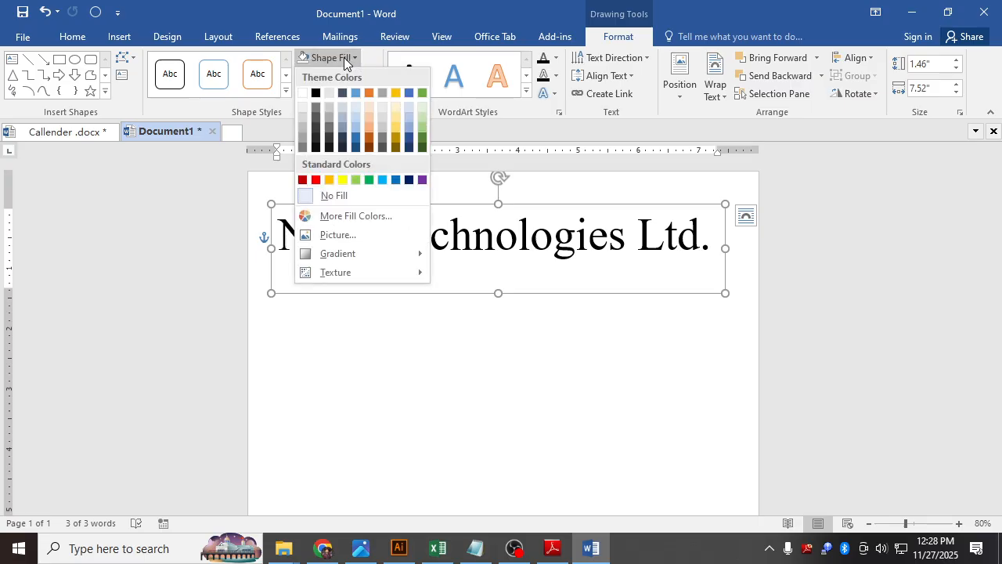
{"action": "left_click", "coordinate": [305, 93]}
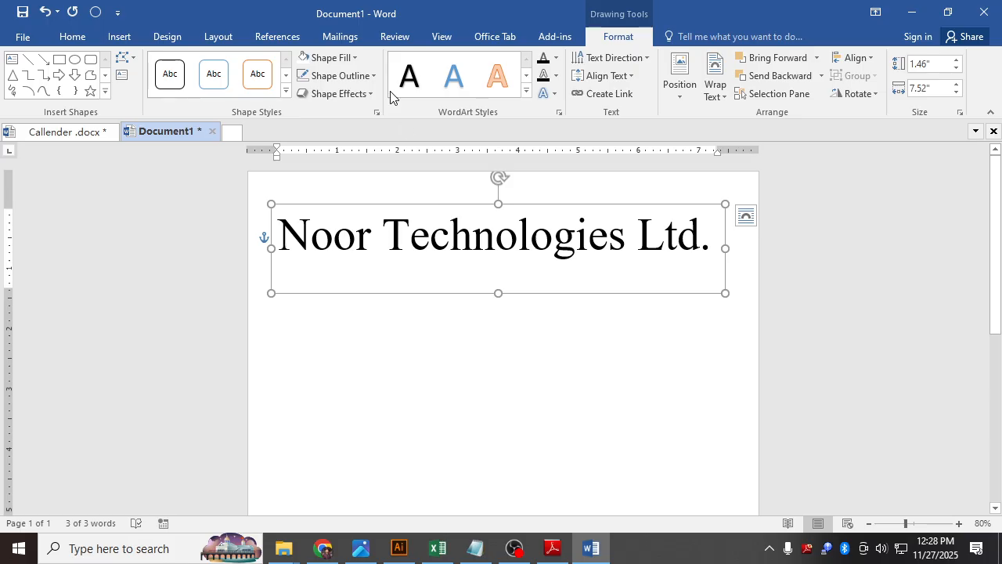
{"action": "left_click", "coordinate": [366, 76]}
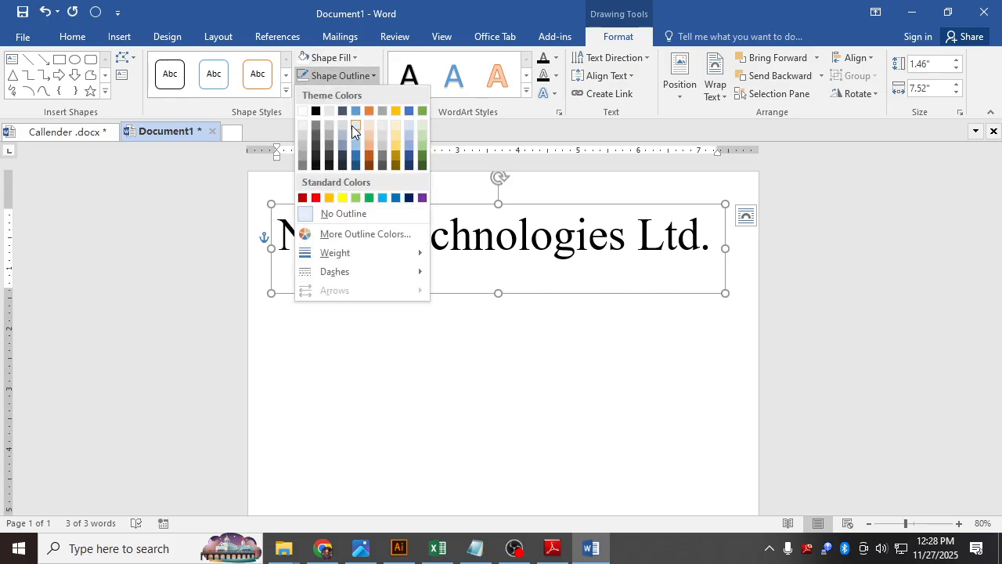
{"action": "left_click", "coordinate": [304, 110]}
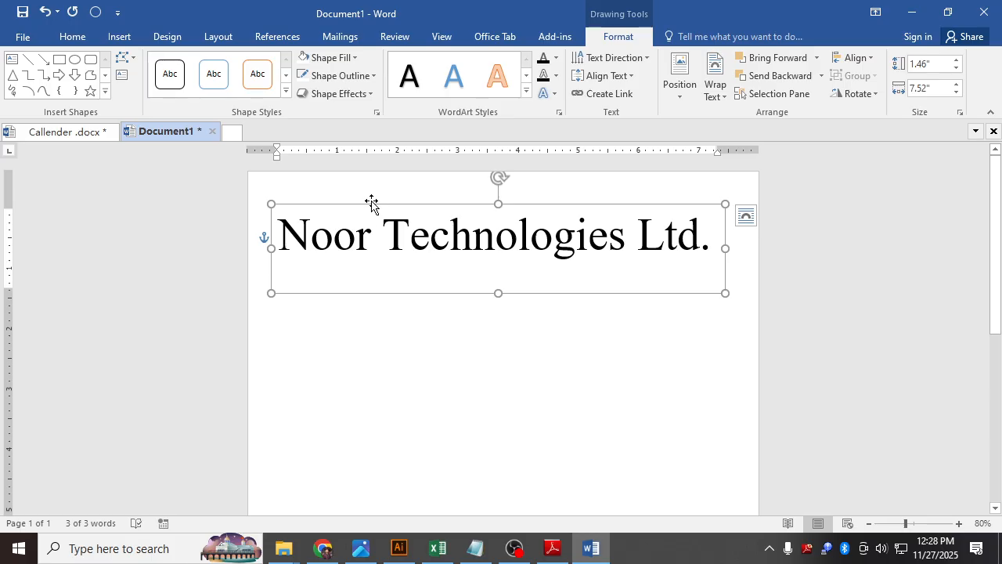
{"action": "left_click_drag", "start_coordinate": [372, 203], "coordinate": [362, 175]}
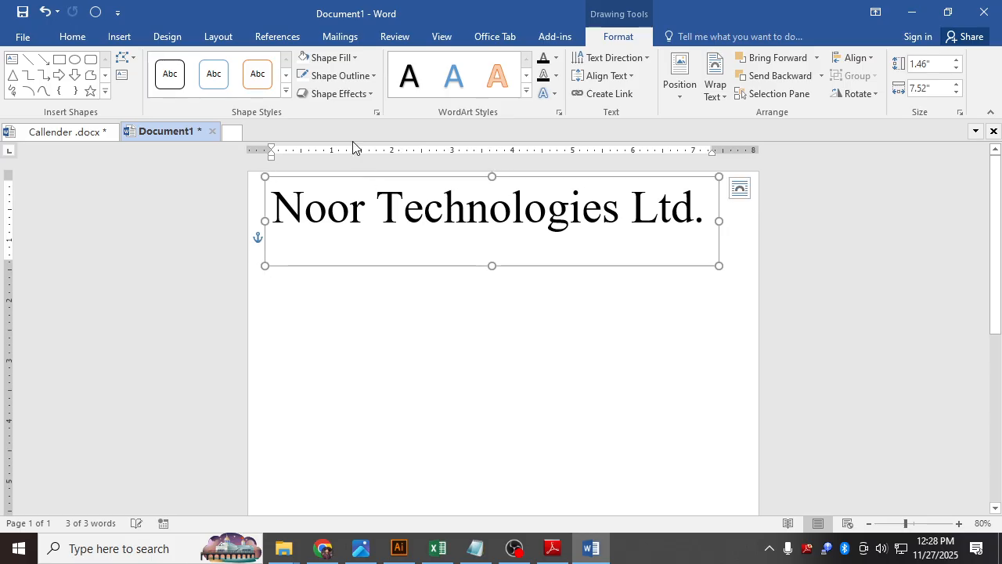
Set the text box to No Fill and No Outline, and centre the company name at the very top of the page.
{"action": "left_click", "coordinate": [348, 57]}
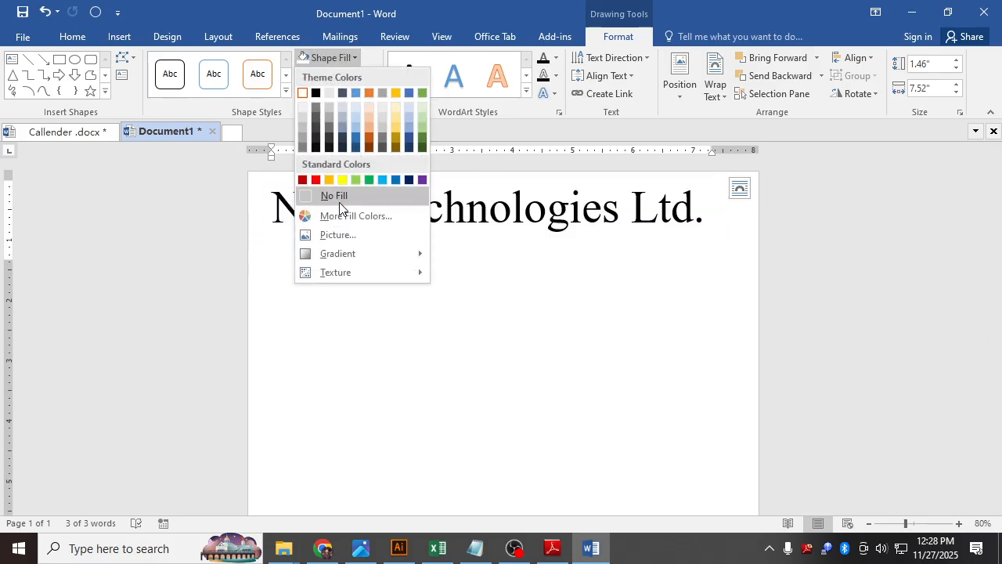
{"action": "left_click", "coordinate": [340, 202]}
{"action": "left_click", "coordinate": [366, 76]}
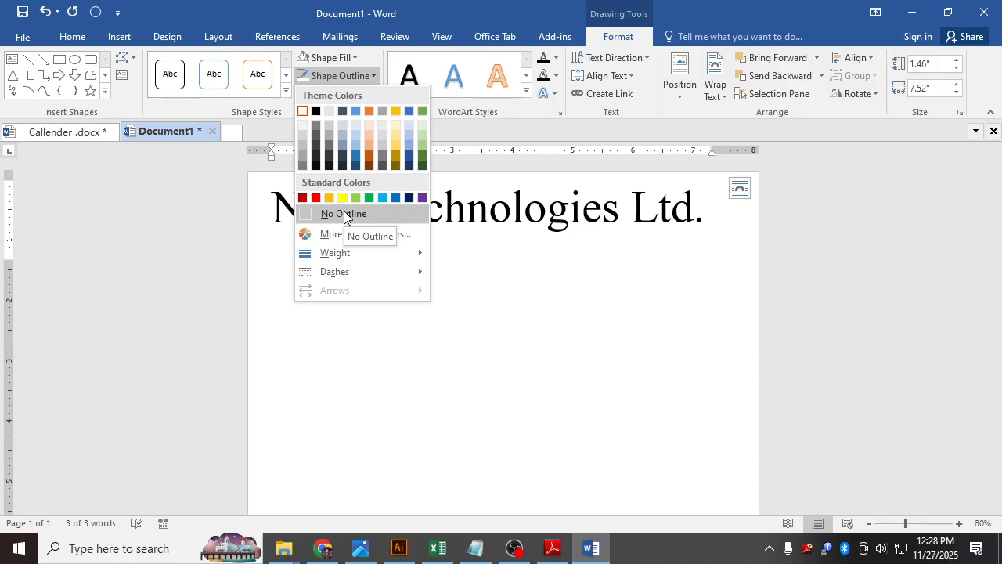
{"action": "left_click", "coordinate": [345, 213]}
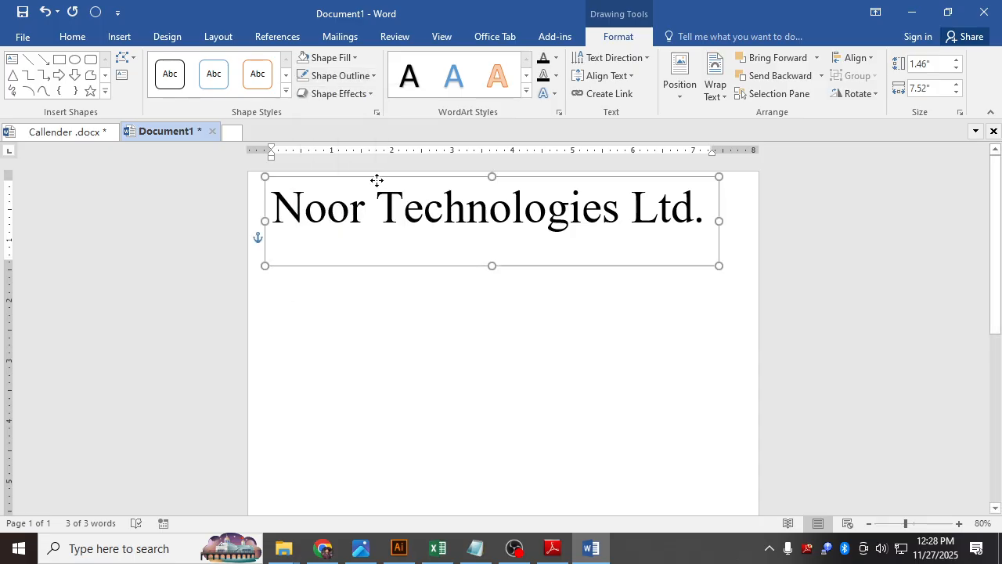
{"action": "left_click_drag", "start_coordinate": [377, 180], "coordinate": [378, 188]}
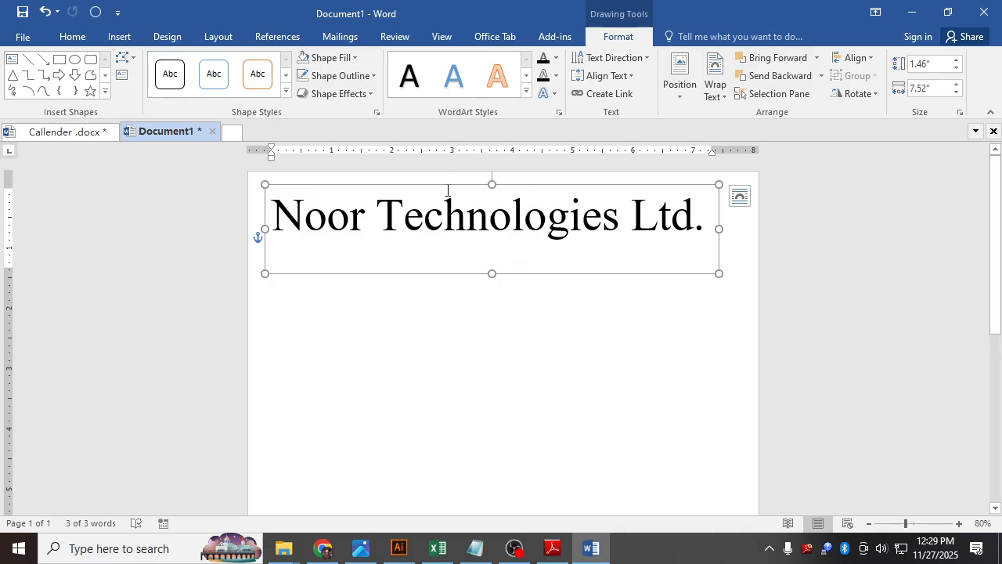
{"action": "left_click_drag", "start_coordinate": [443, 184], "coordinate": [460, 180]}
{"action": "left_click", "coordinate": [455, 340]}
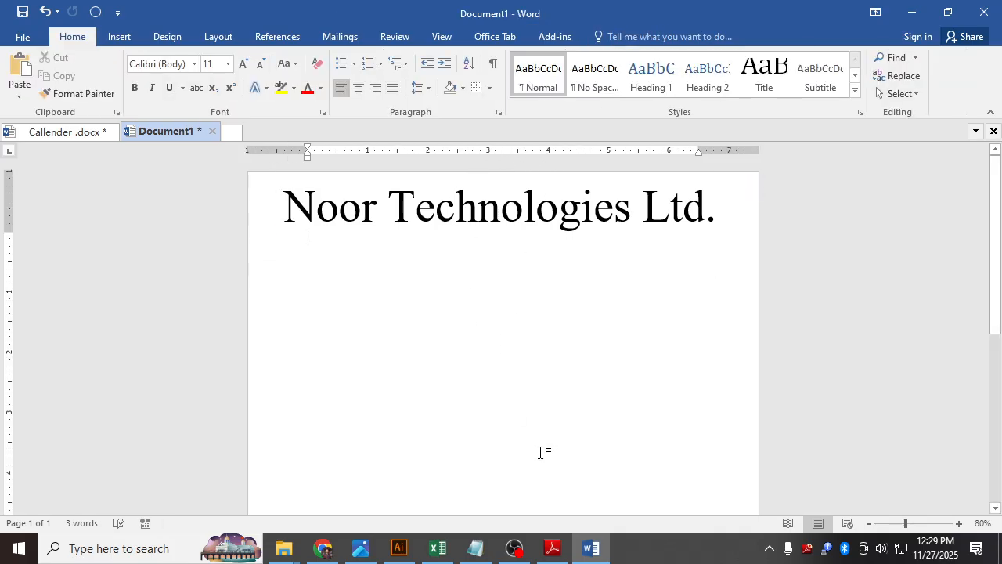
Check the rule in the reference PDF and draw a horizontal line about 9.03 inches long below the company name, spanning the full page width.
{"action": "left_click", "coordinate": [553, 548]}
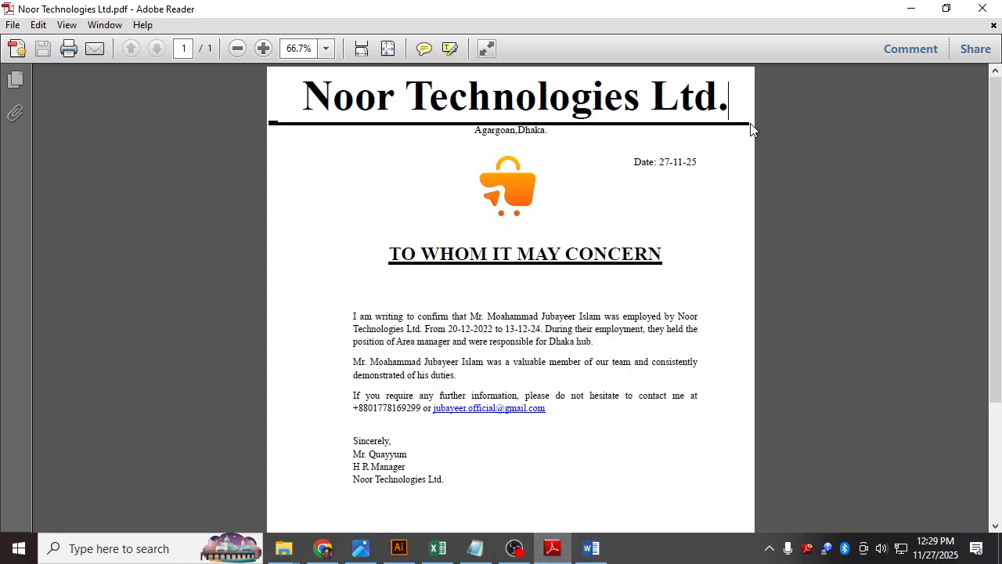
{"action": "left_click", "coordinate": [591, 548]}
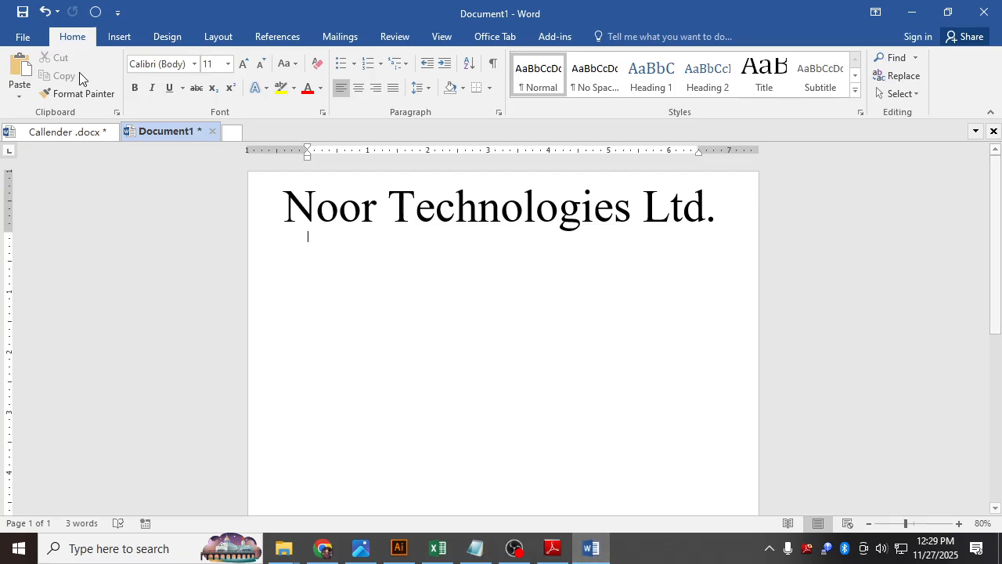
{"action": "left_click", "coordinate": [116, 37]}
{"action": "left_click", "coordinate": [216, 87]}
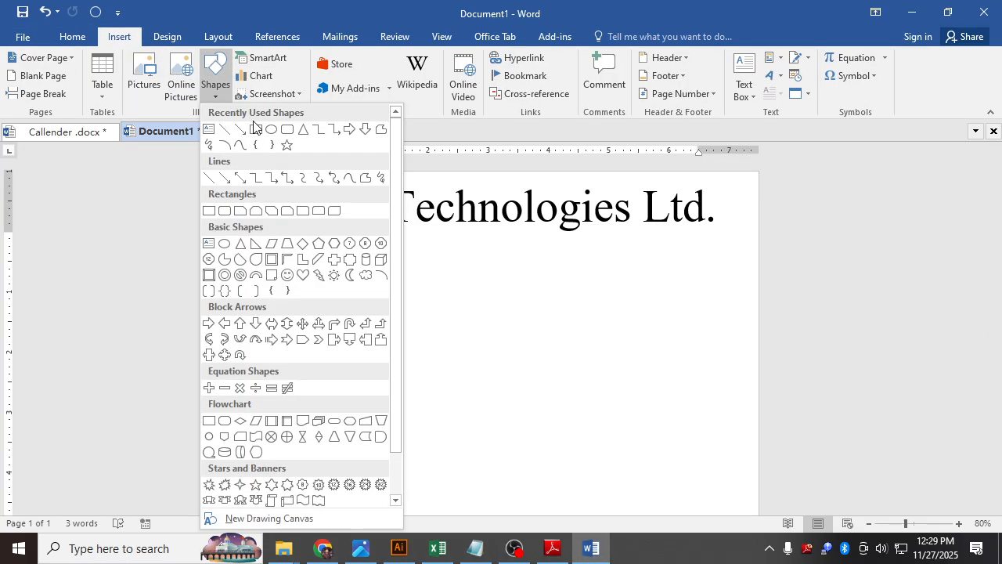
{"action": "left_click", "coordinate": [227, 135]}
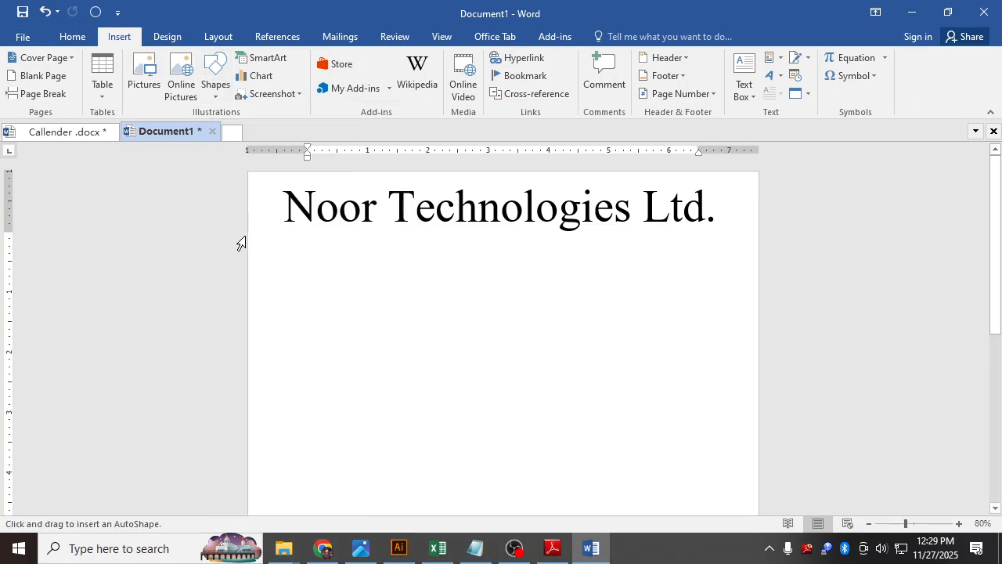
{"action": "mouse_move", "coordinate": [249, 235]}
{"action": "left_mouse_down"}
{"action": "mouse_move", "coordinate": [678, 250]}
{"action": "mouse_move", "coordinate": [802, 240]}
{"action": "left_mouse_up"}
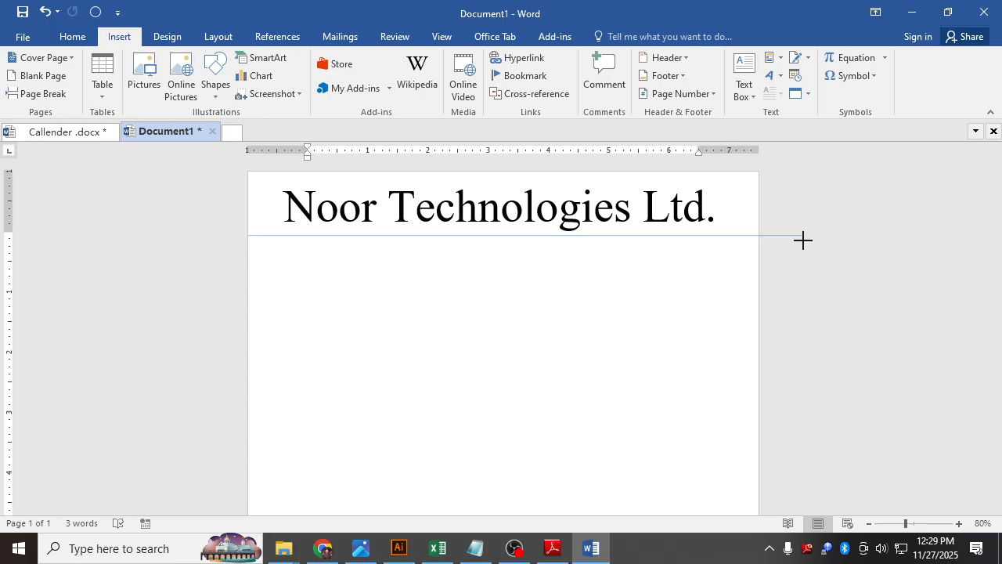
{"action": "left_click_drag", "start_coordinate": [803, 239], "coordinate": [781, 248]}
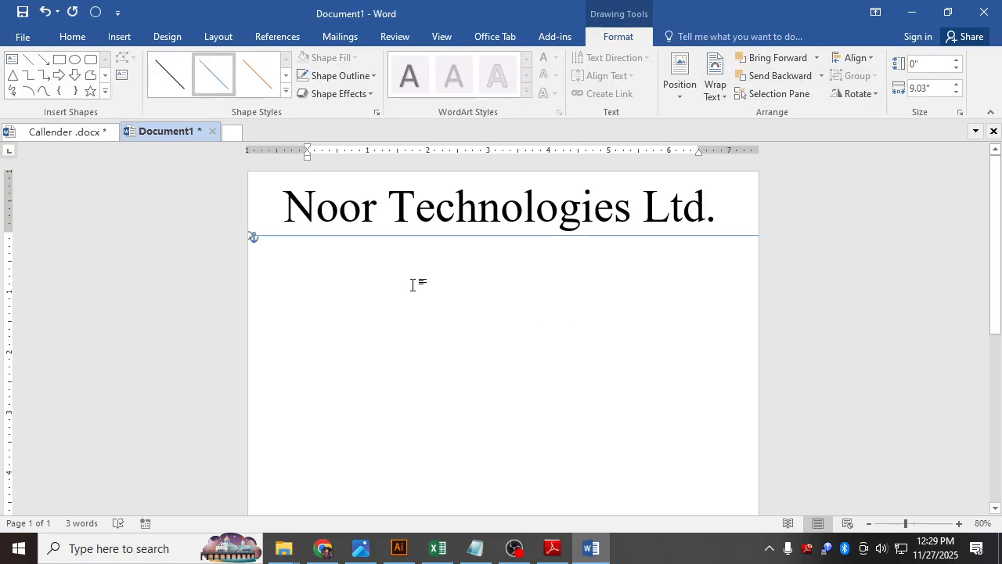
Set the outline of the line beneath the company name to black with a 4½ pt weight.
{"action": "left_click", "coordinate": [367, 80]}
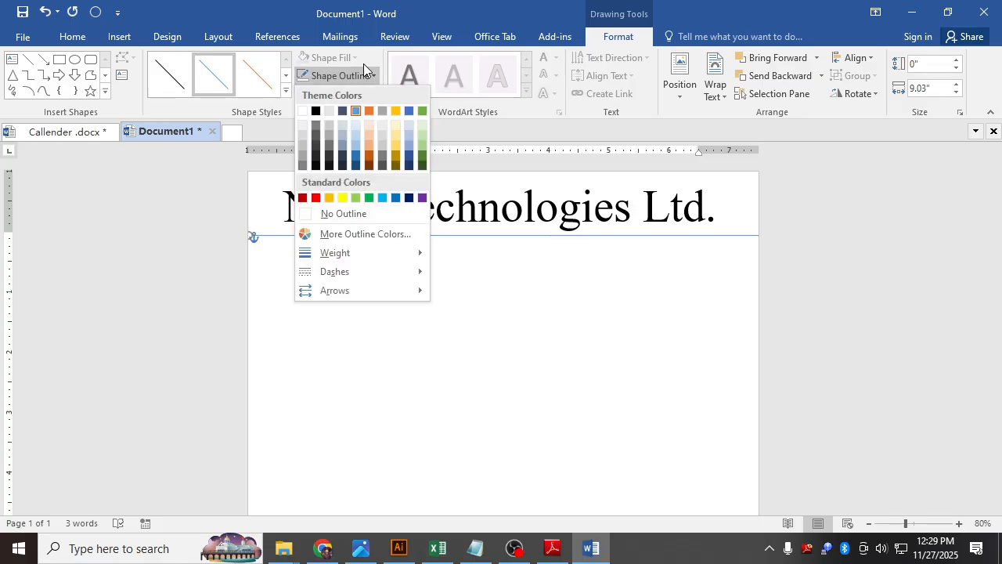
{"action": "left_click", "coordinate": [345, 58]}
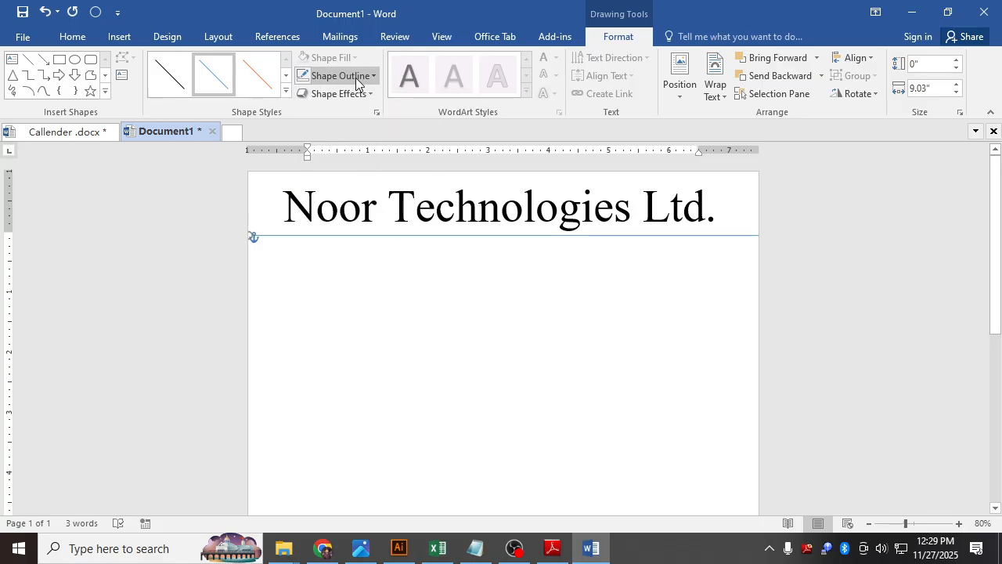
{"action": "left_click", "coordinate": [357, 79]}
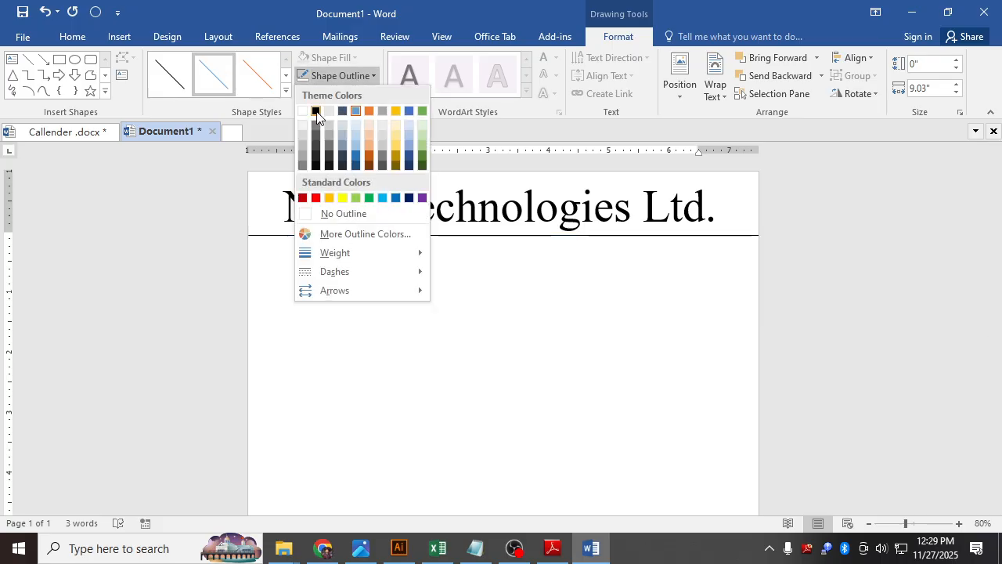
{"action": "left_click", "coordinate": [317, 111]}
{"action": "left_click", "coordinate": [339, 75]}
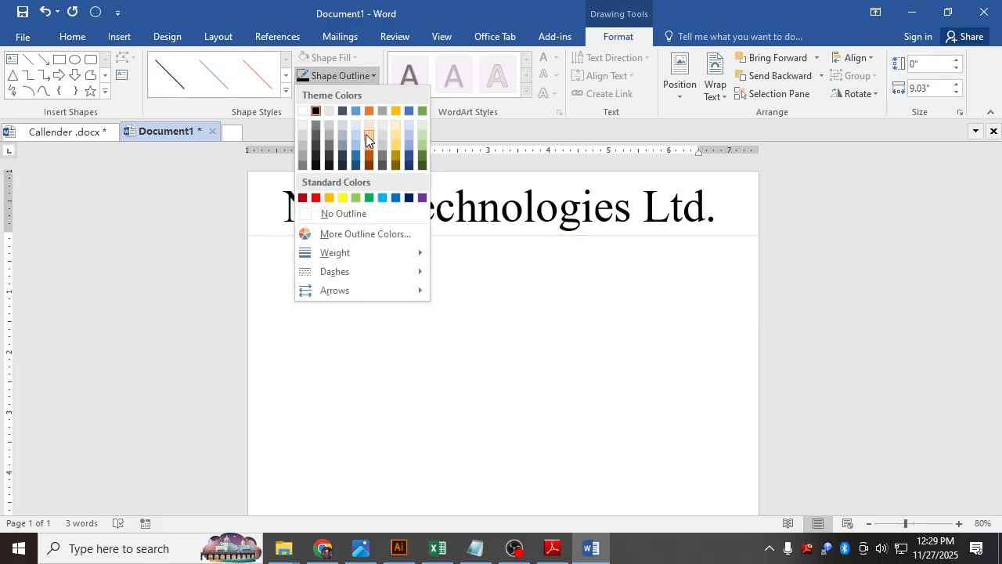
{"action": "mouse_move", "coordinate": [391, 258]}
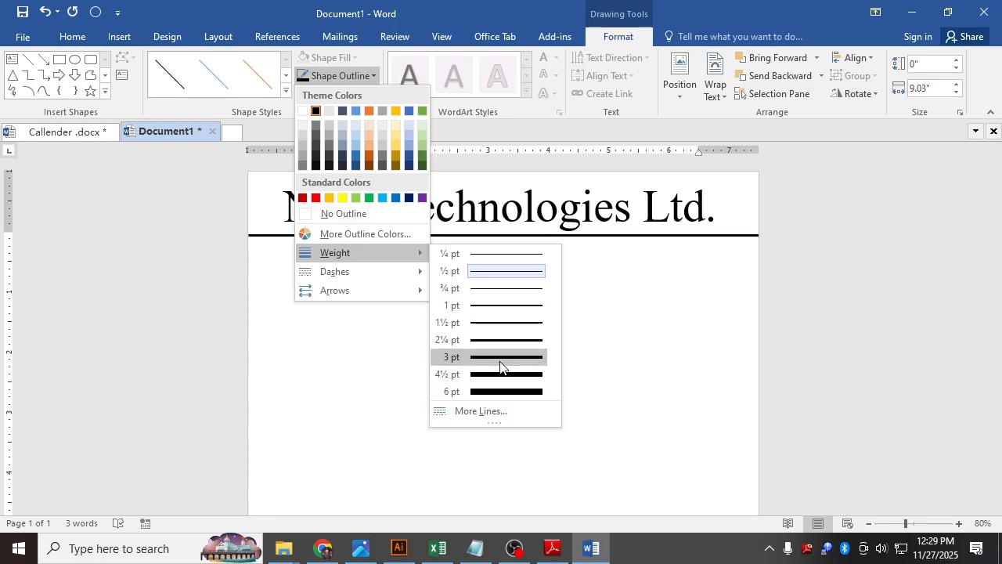
{"action": "left_click", "coordinate": [504, 381]}
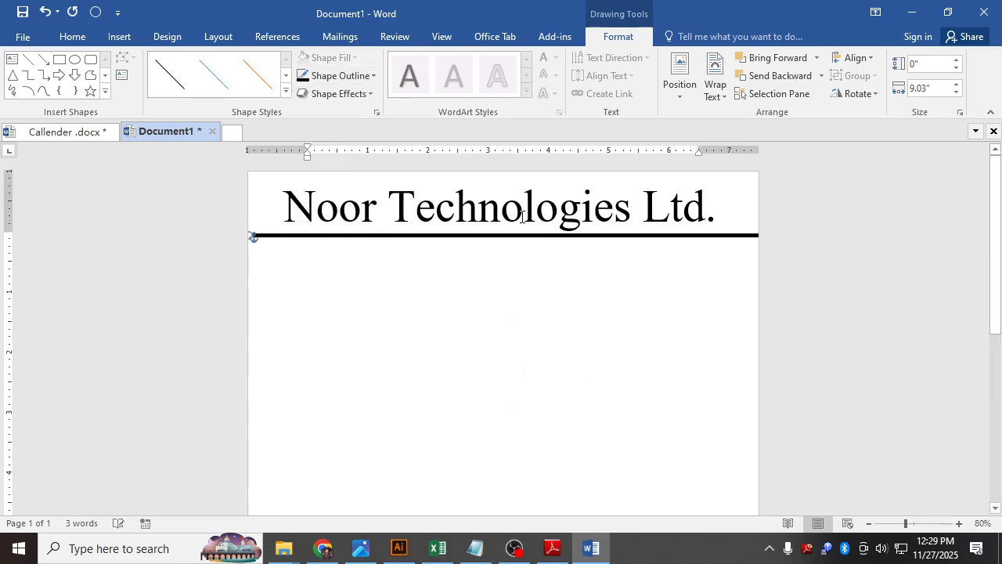
{"action": "left_click", "coordinate": [556, 305]}
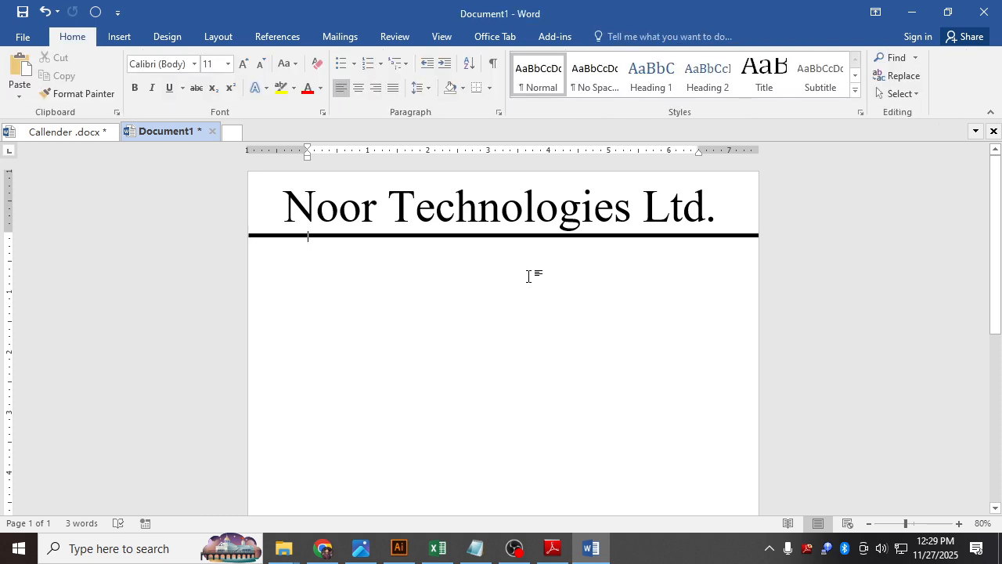
{"action": "left_click", "coordinate": [483, 235]}
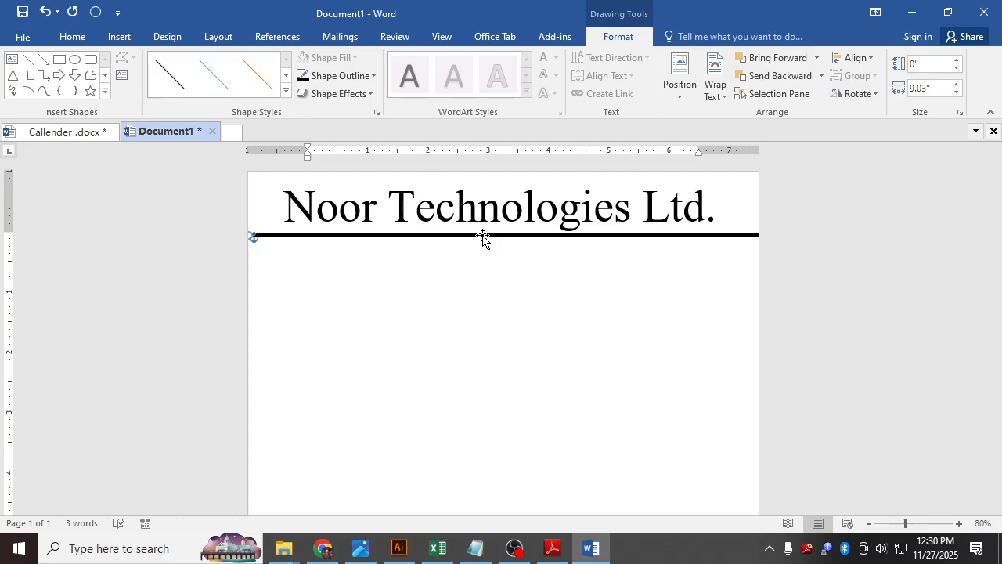
{"action": "left_click", "coordinate": [487, 302]}
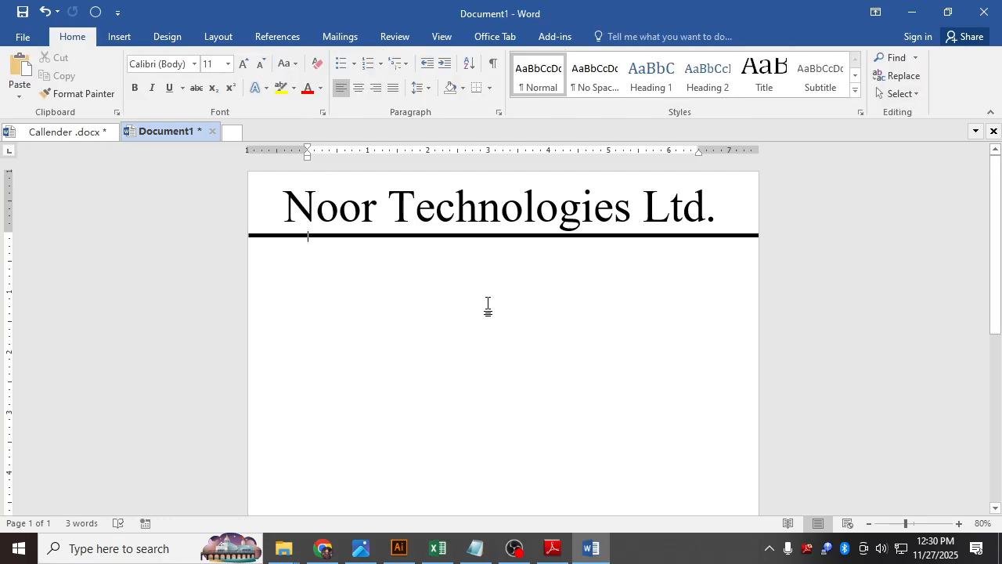
{"action": "left_click", "coordinate": [446, 234]}
{"action": "left_click", "coordinate": [566, 340]}
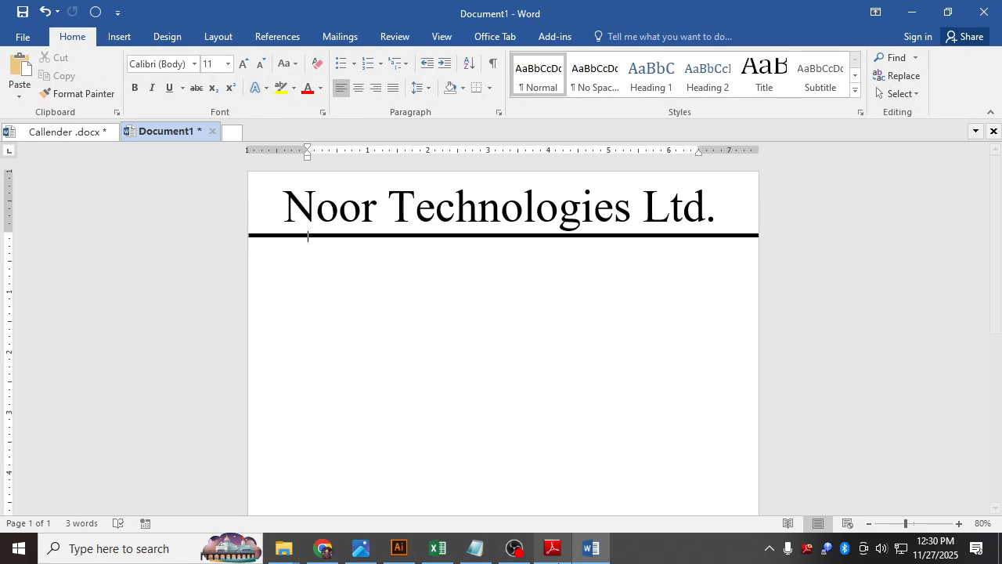
Check the reference PDF, copy the company's address line from the Notepad text, and switch back to Word.
{"action": "left_click", "coordinate": [552, 548]}
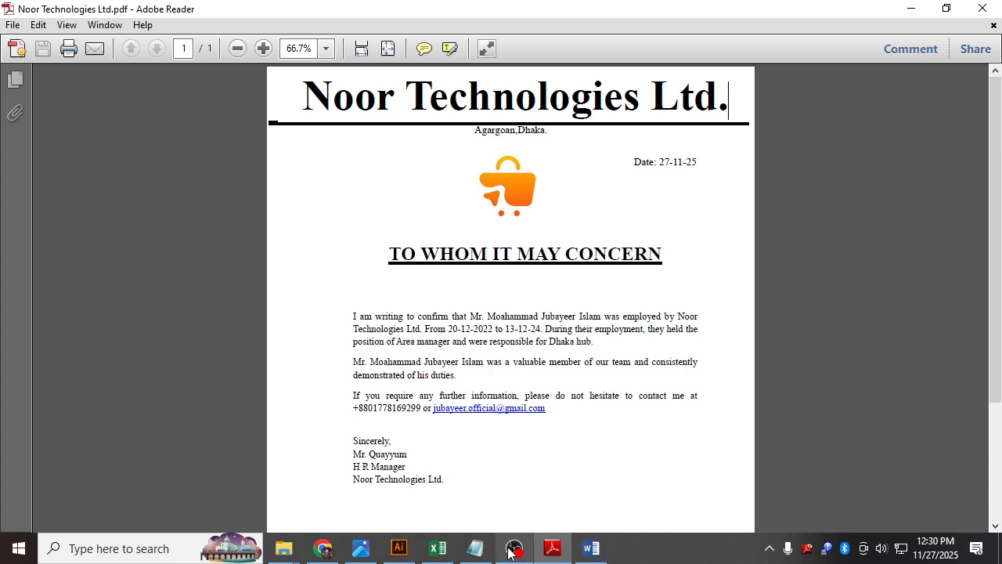
{"action": "left_click", "coordinate": [476, 548]}
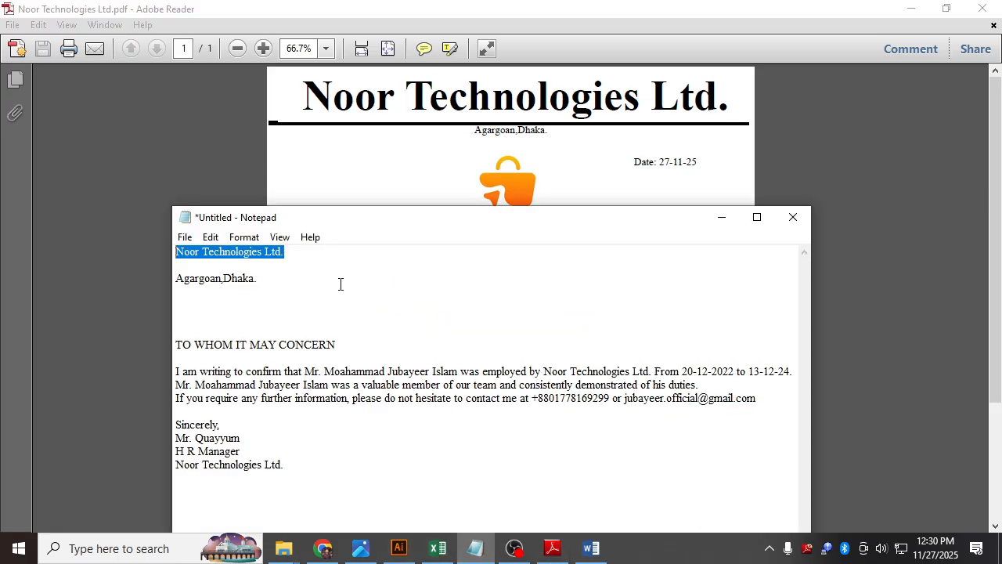
{"action": "left_click_drag", "start_coordinate": [260, 279], "coordinate": [174, 278]}
{"action": "key", "text": "ctrl+c"}
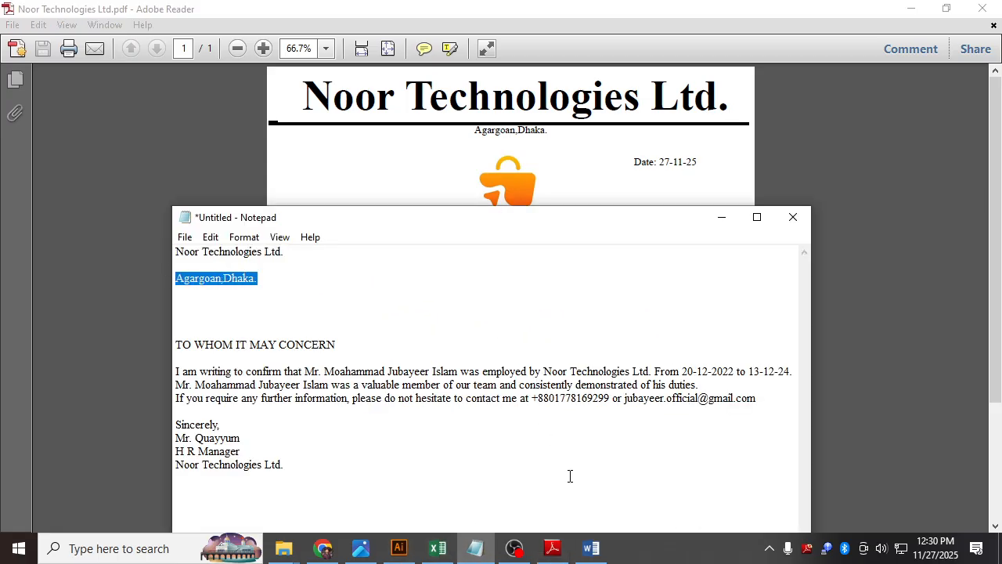
{"action": "left_click", "coordinate": [592, 548]}
Add blank paragraphs below the header line, and move the company name text box and the line back up to the page's top.
{"action": "left_click", "coordinate": [310, 251]}
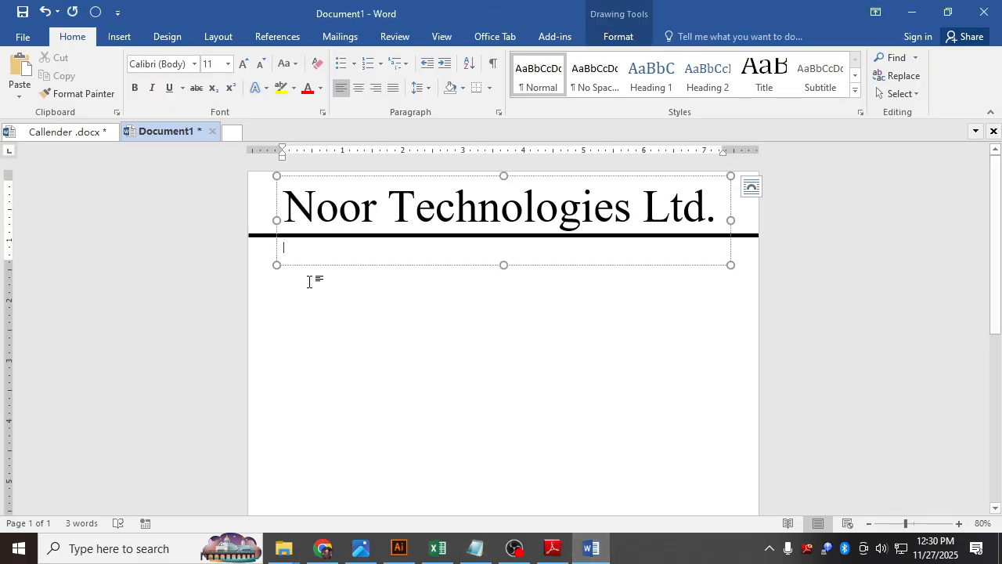
{"action": "left_click", "coordinate": [302, 281]}
{"action": "key", "text": "Return"}
{"action": "key", "text": "Return"}
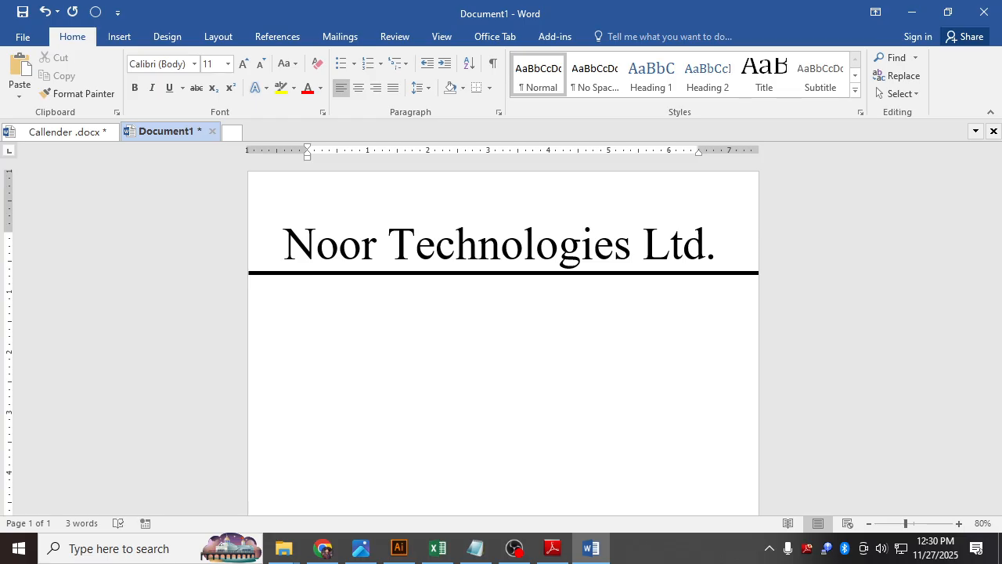
{"action": "left_click", "coordinate": [369, 235]}
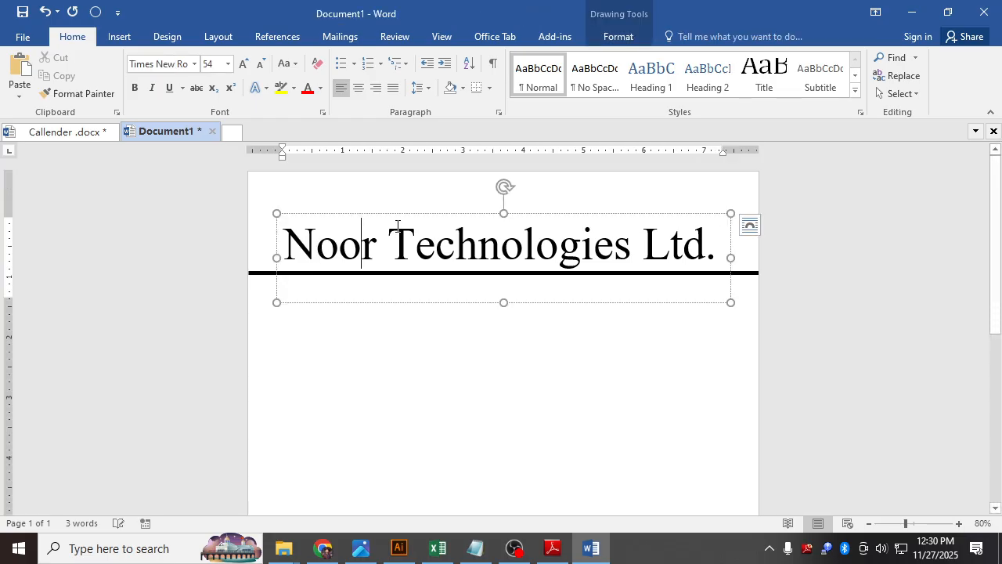
{"action": "left_click_drag", "start_coordinate": [403, 217], "coordinate": [402, 174]}
{"action": "left_click_drag", "start_coordinate": [381, 275], "coordinate": [381, 232]}
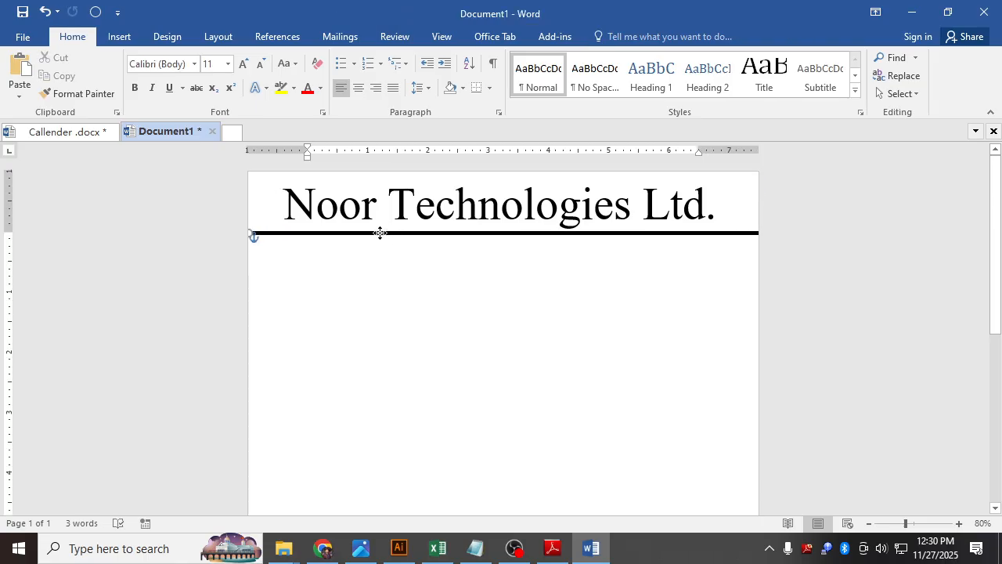
{"action": "left_click", "coordinate": [305, 279]}
{"action": "scroll", "coordinate": [316, 274], "scroll_direction": "up", "scroll_amount": 9, "text": "ctrl"}
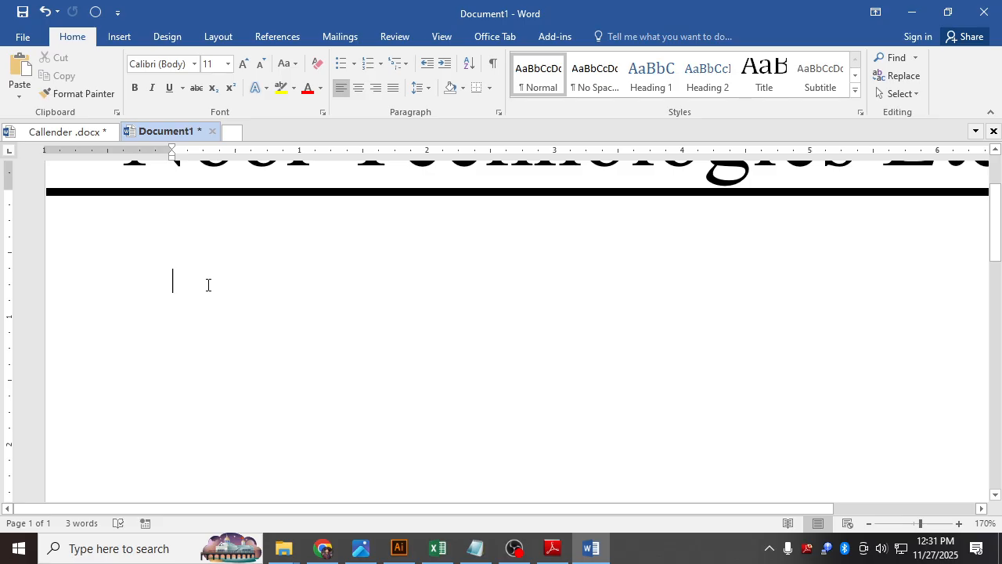
{"action": "type", "text": "kfgdflkg"}
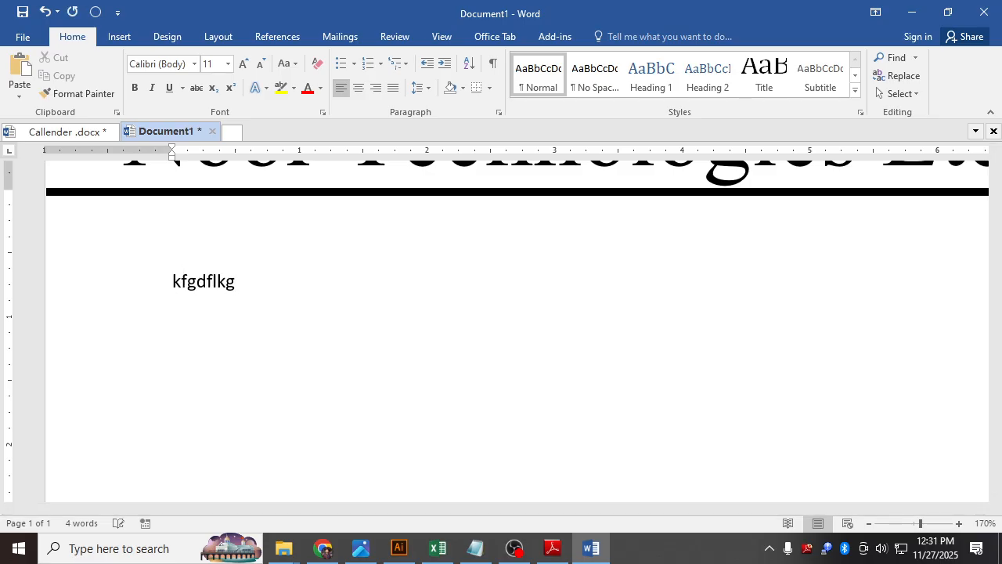
{"action": "key", "text": "BackSpace"}
{"action": "key", "text": "BackSpace"}
{"action": "key", "text": "BackSpace"}
{"action": "key", "text": "BackSpace"}
{"action": "key", "text": "BackSpace"}
{"action": "key", "text": "BackSpace"}
{"action": "key", "text": "BackSpace"}
{"action": "key", "text": "BackSpace"}
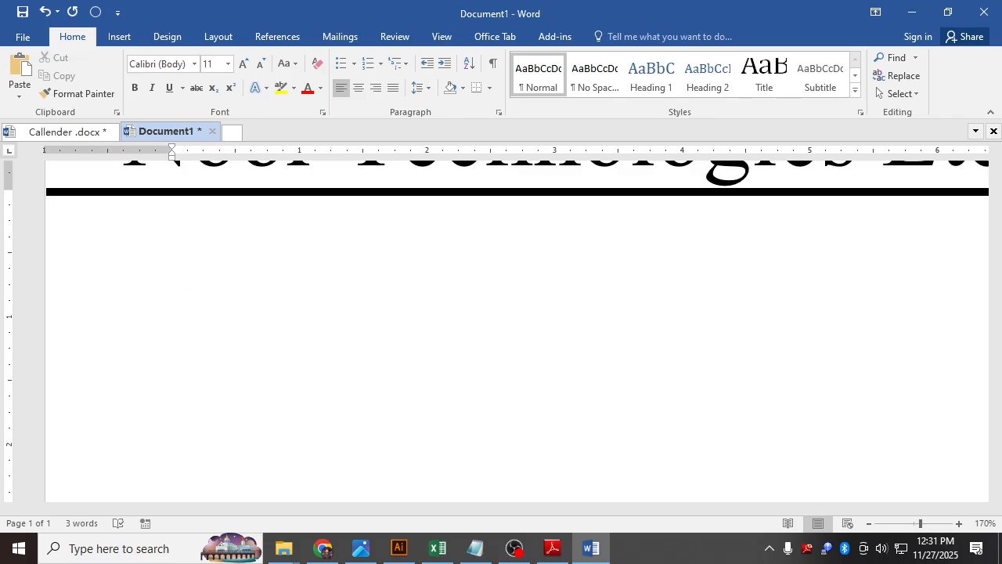
Paste the copied company address into the blank paragraph below the thick black line, and place the cursor before it.
{"action": "scroll", "coordinate": [191, 279], "scroll_direction": "down", "scroll_amount": 5}
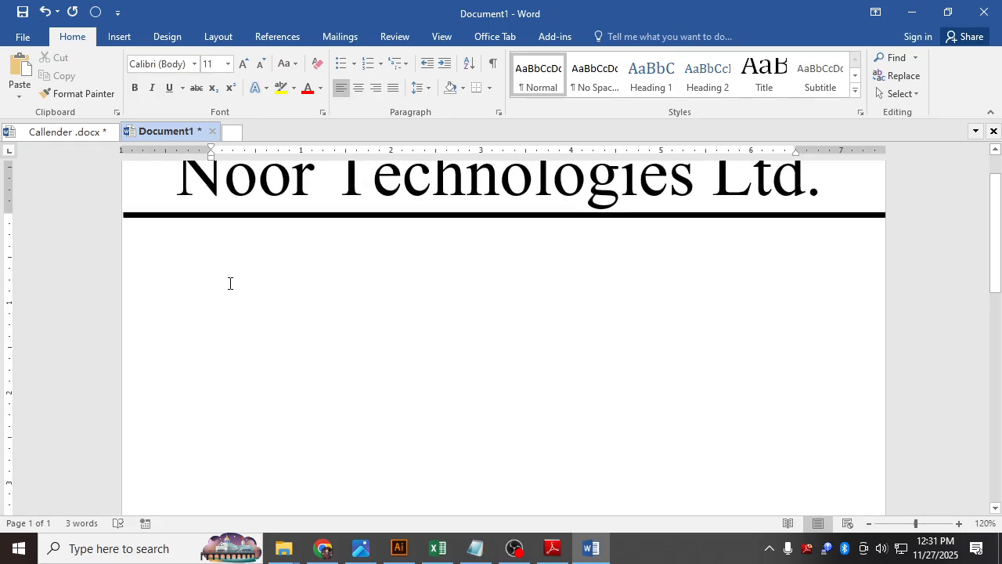
{"action": "key", "text": "ctrl+v"}
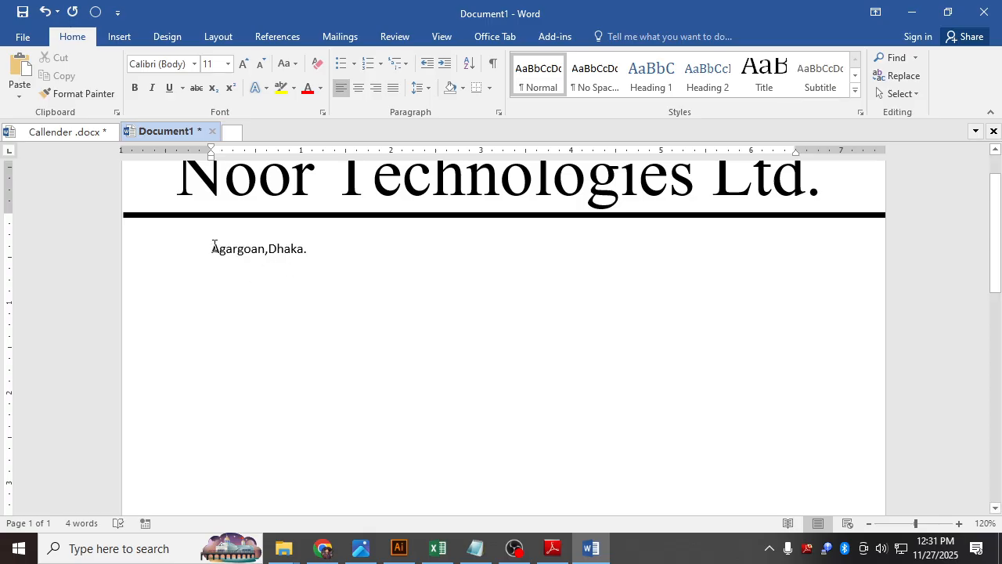
{"action": "left_click", "coordinate": [212, 245]}
{"action": "left_click", "coordinate": [235, 279]}
{"action": "left_click", "coordinate": [213, 253]}
{"action": "left_click", "coordinate": [231, 271]}
{"action": "left_click", "coordinate": [215, 246]}
{"action": "left_click_drag", "start_coordinate": [505, 259], "coordinate": [508, 220]}
{"action": "left_click", "coordinate": [210, 287]}
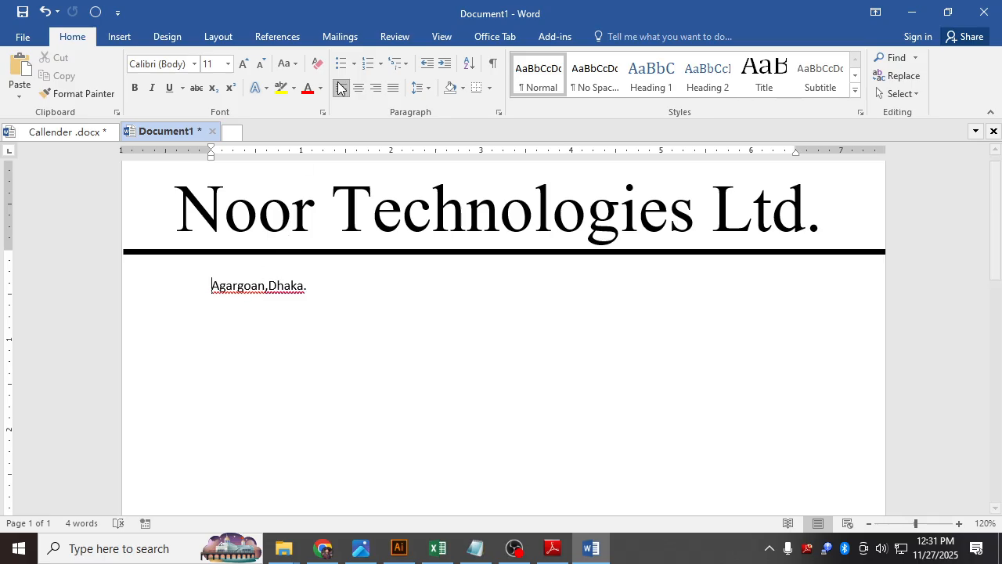
Select the address line and copy a screenshot of the paragraph alignment options to the clipboard.
{"action": "triple_click", "coordinate": [284, 291]}
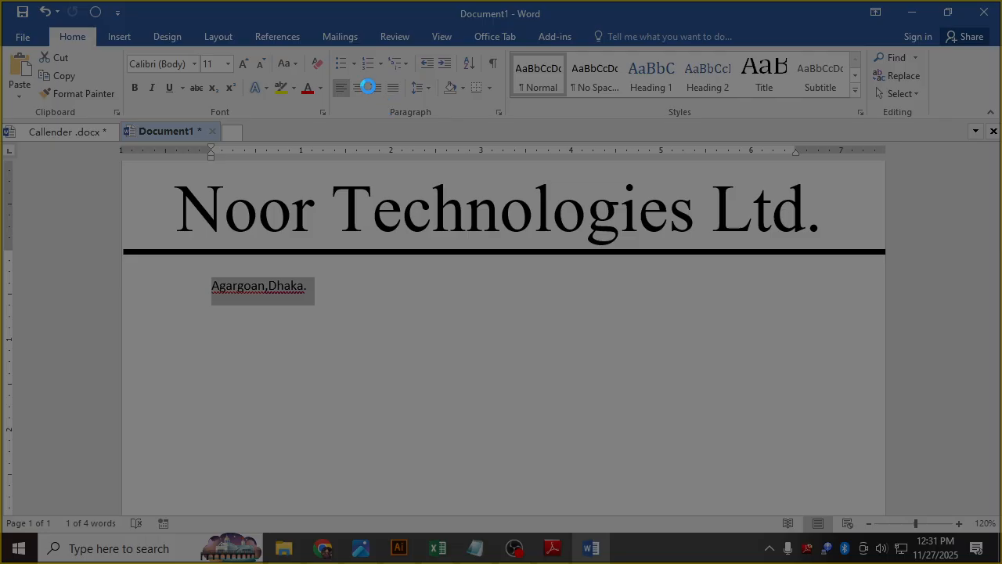
{"action": "key", "text": "Print"}
{"action": "left_click_drag", "start_coordinate": [310, 37], "coordinate": [534, 141]}
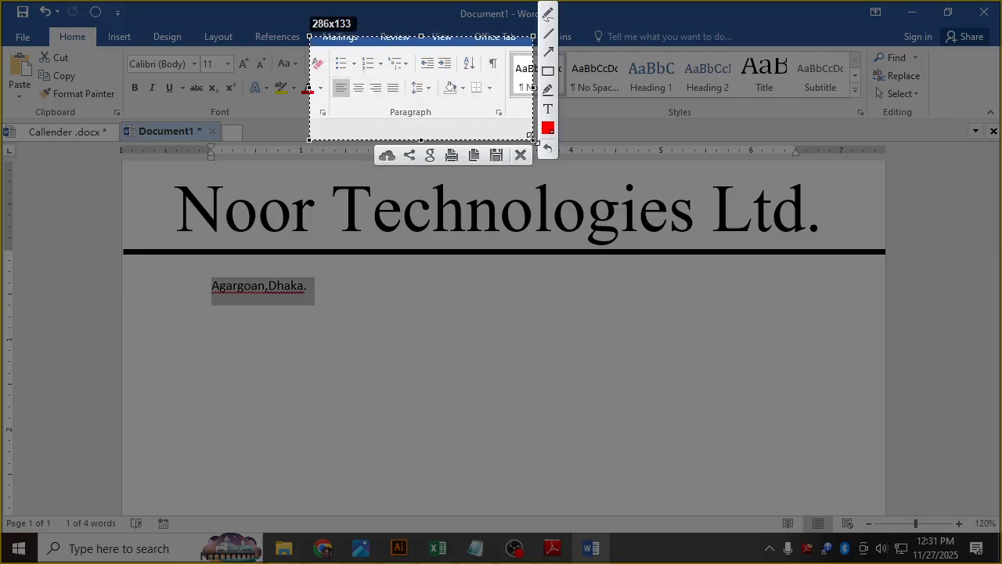
{"action": "key", "text": "ctrl+c"}
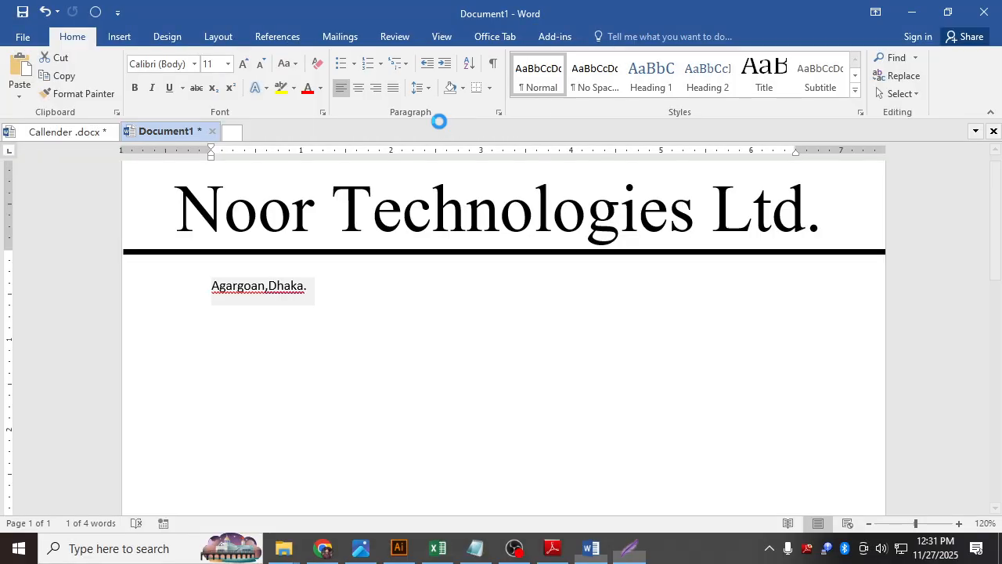
Centre the address line and remove the blank paragraph above it, placing it directly beneath the thick black line.
{"action": "left_click", "coordinate": [378, 93]}
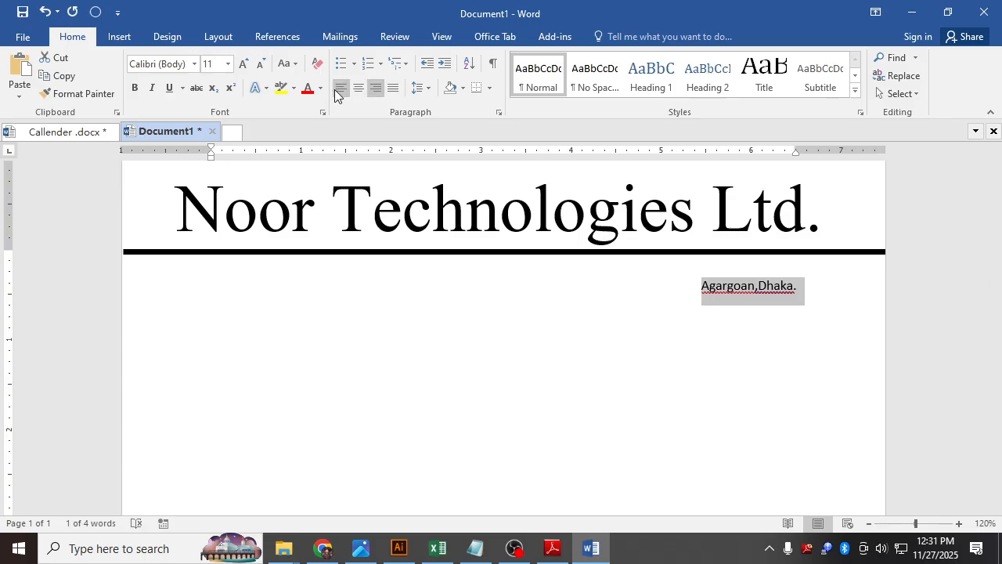
{"action": "left_click", "coordinate": [360, 94]}
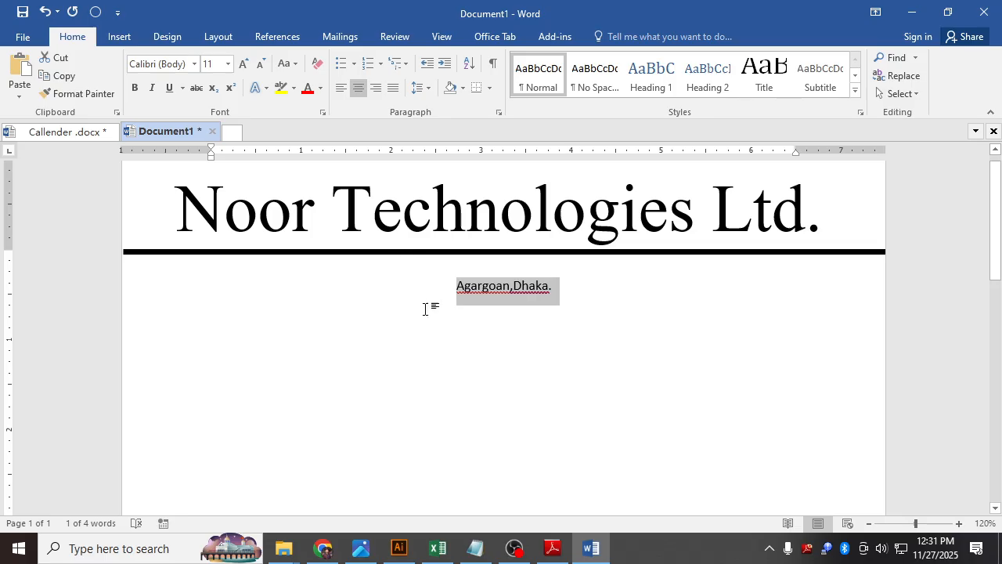
{"action": "left_click", "coordinate": [441, 357]}
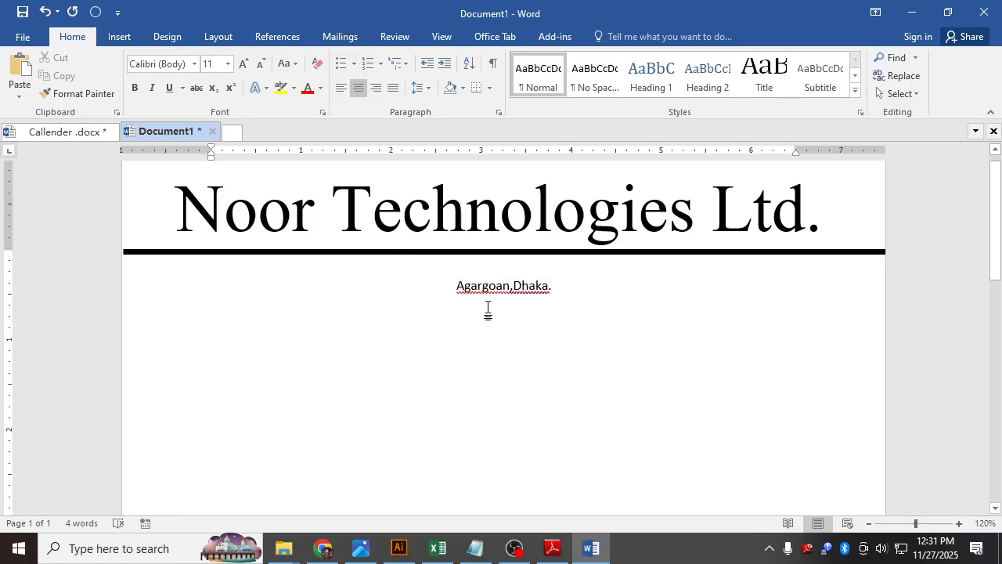
{"action": "left_click", "coordinate": [453, 266]}
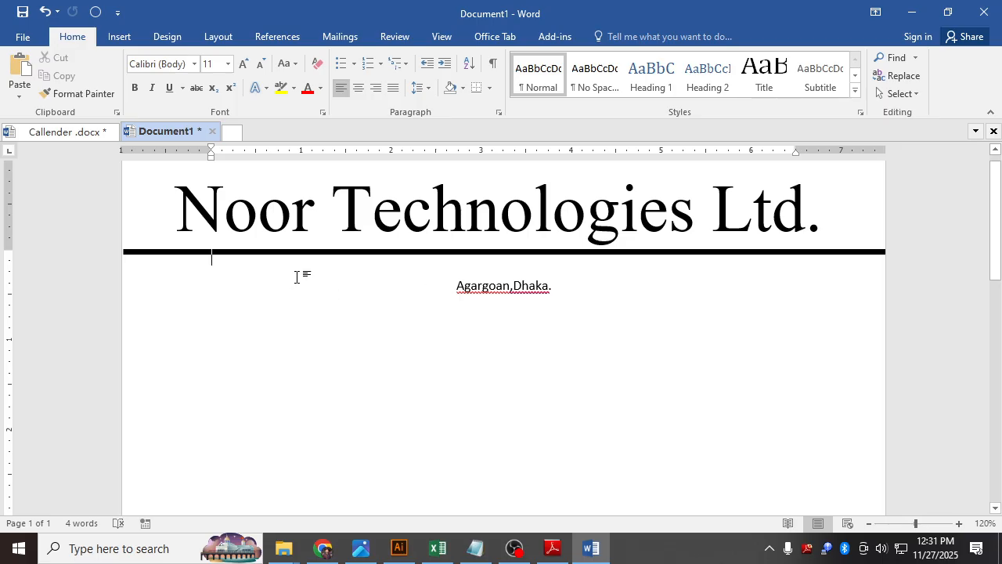
{"action": "key", "text": "ctrl+z"}
{"action": "key", "text": "Down"}
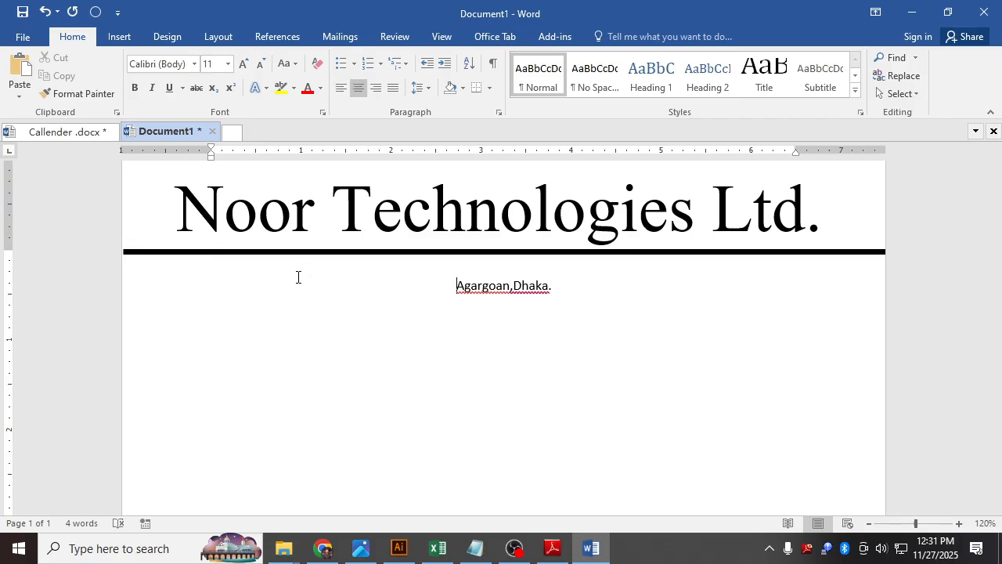
{"action": "key", "text": "Up"}
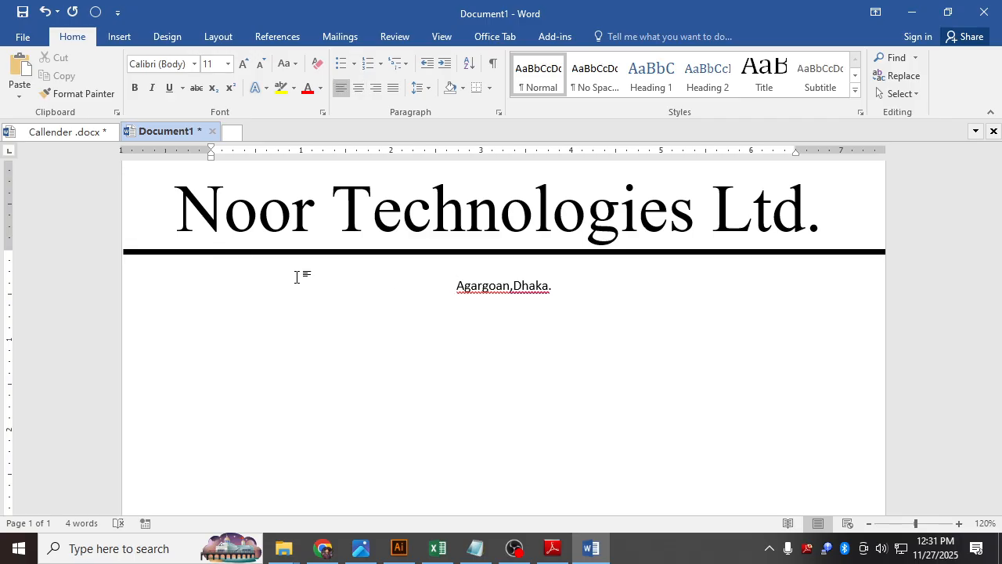
{"action": "key", "text": "Down"}
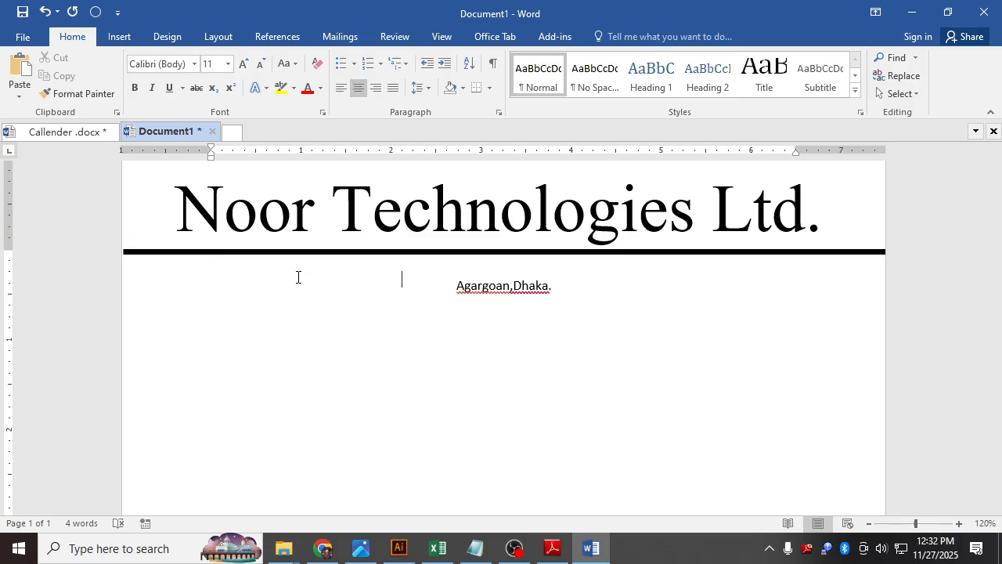
{"action": "key", "text": "BackSpace"}
{"action": "key", "text": "BackSpace"}
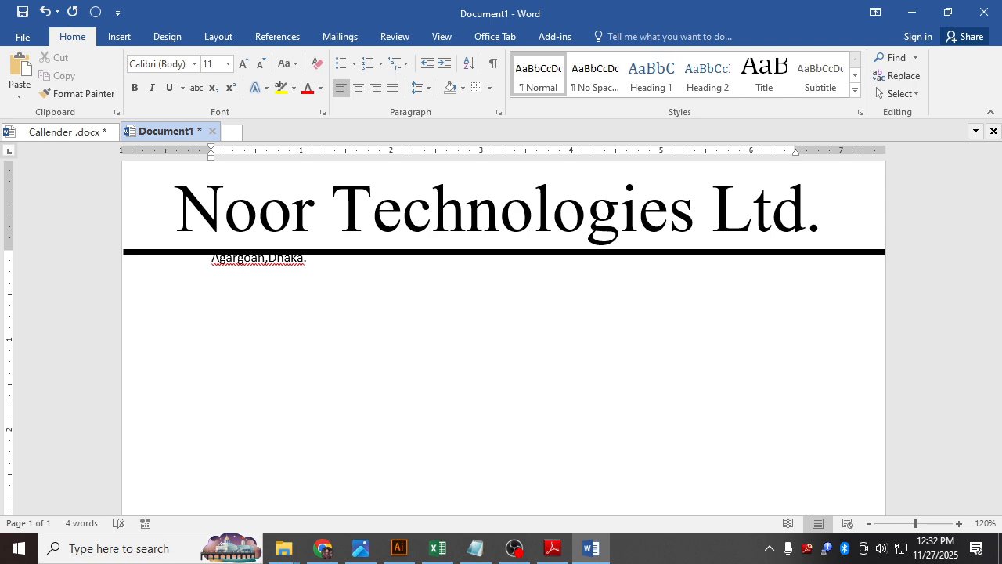
{"action": "key", "text": "ctrl+e"}
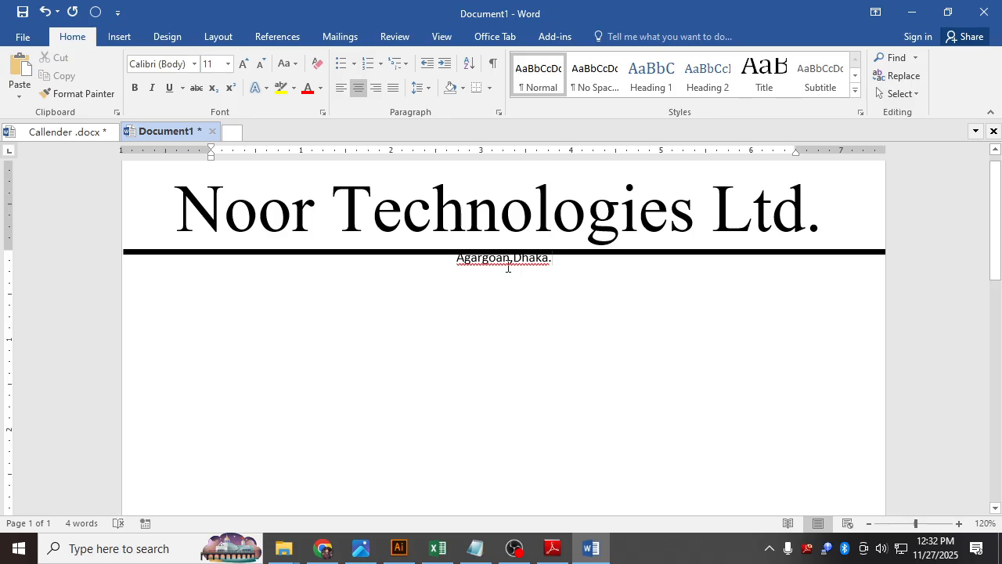
Nudge the thick black line up slightly so that it clears the address text beneath it.
{"action": "key", "text": "ctrl+a"}
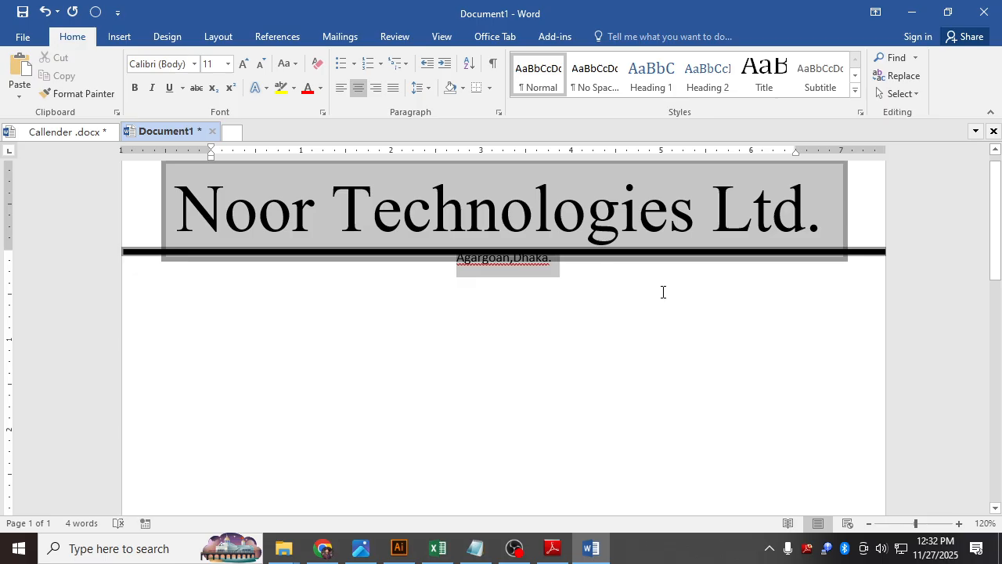
{"action": "left_click", "coordinate": [497, 325]}
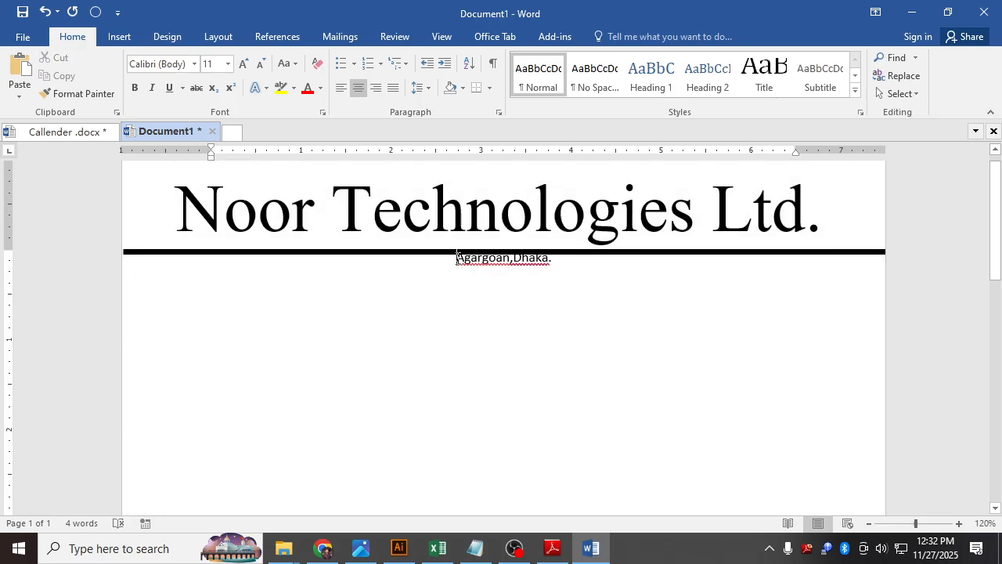
{"action": "left_click", "coordinate": [446, 252]}
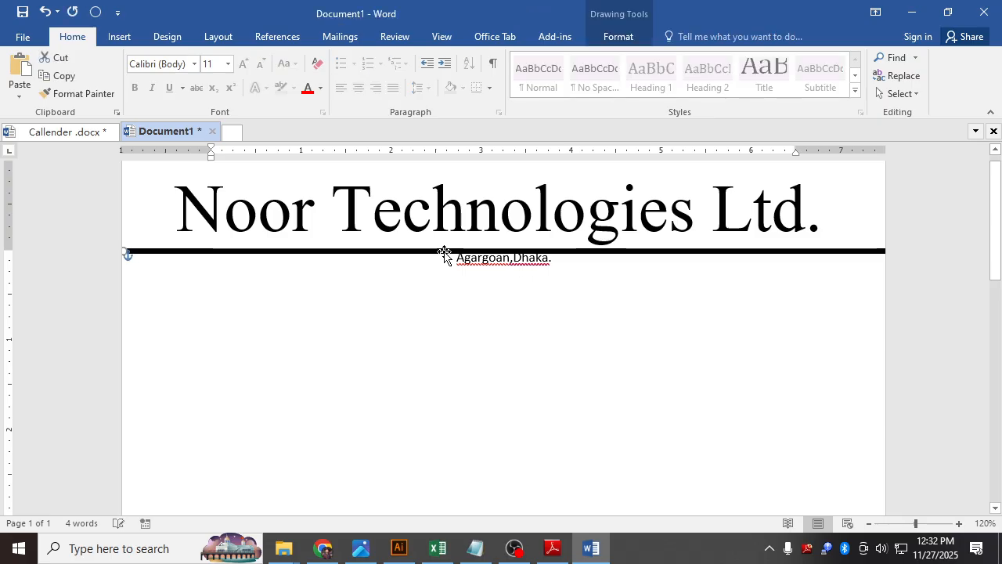
{"action": "key", "text": "Up"}
{"action": "key", "text": "Up"}
{"action": "key", "text": "Up"}
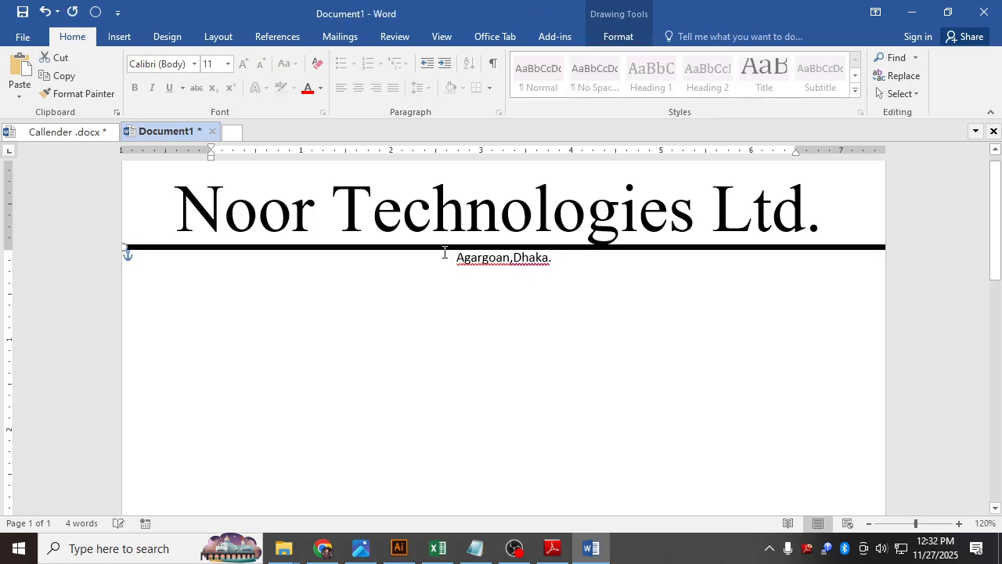
Move the company name text box up slightly and shift the thick black line up to sit clear above the address.
{"action": "left_click", "coordinate": [397, 177]}
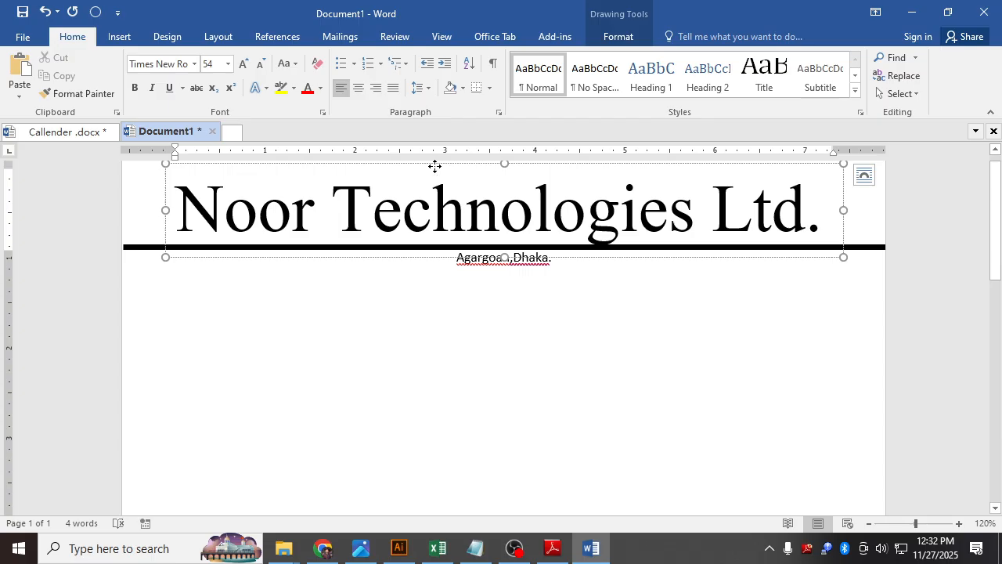
{"action": "left_click", "coordinate": [434, 167]}
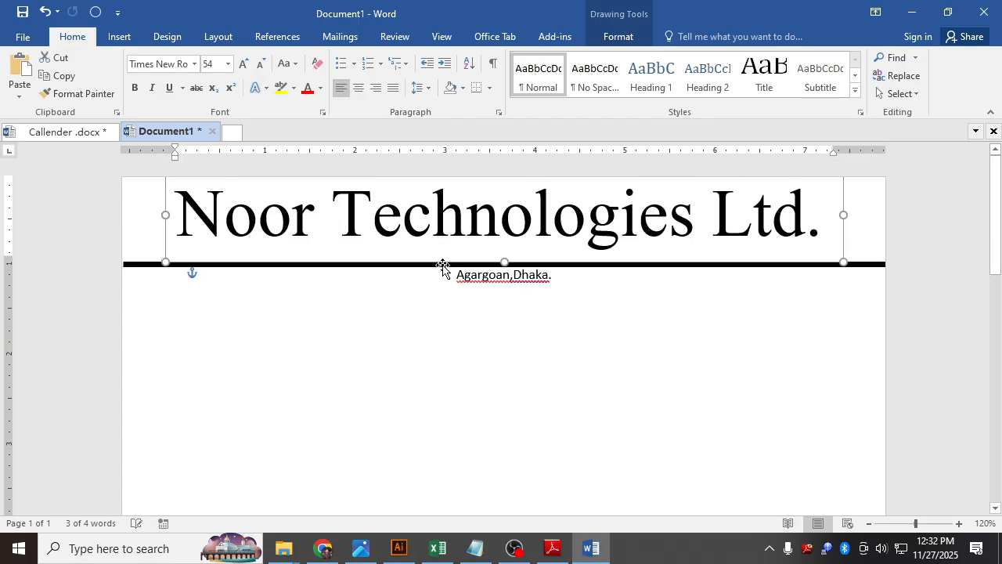
{"action": "left_click", "coordinate": [412, 293]}
{"action": "left_click", "coordinate": [401, 268]}
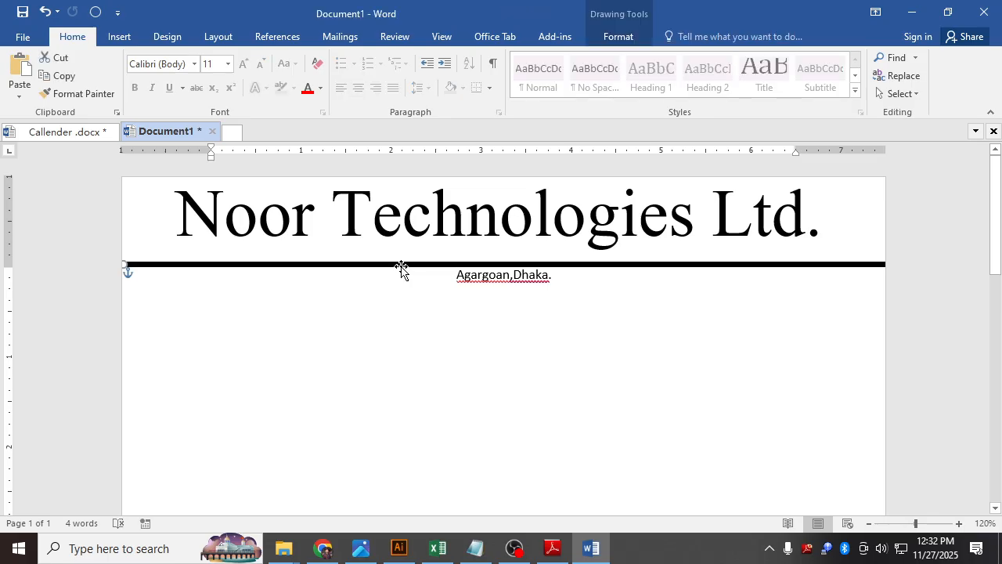
{"action": "left_click_drag", "start_coordinate": [401, 267], "coordinate": [402, 263]}
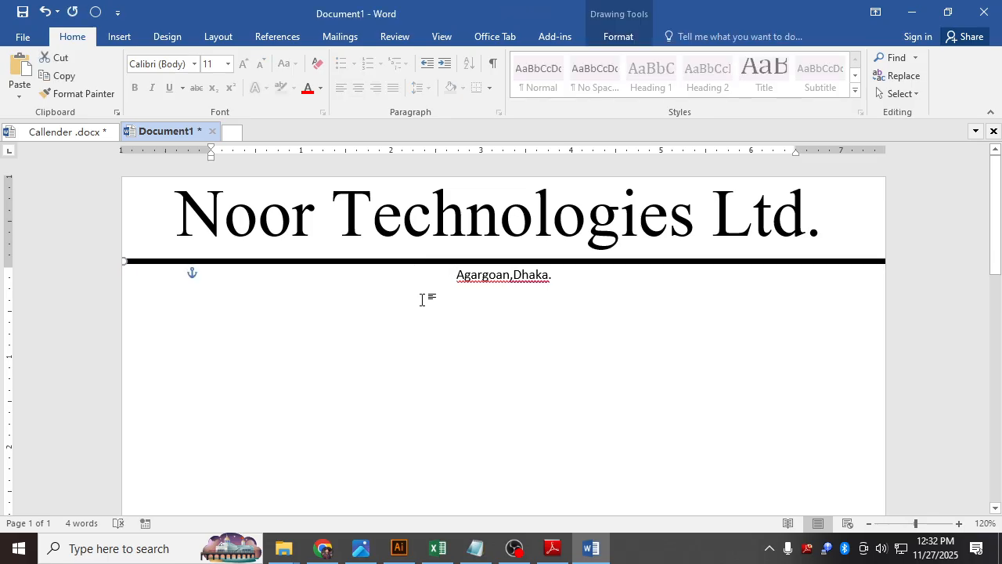
Add blank paragraphs below the address line, checking the layout against the reference letter Noor Technologies Ltd.pdf in Adobe Reader.
{"action": "left_click", "coordinate": [560, 276]}
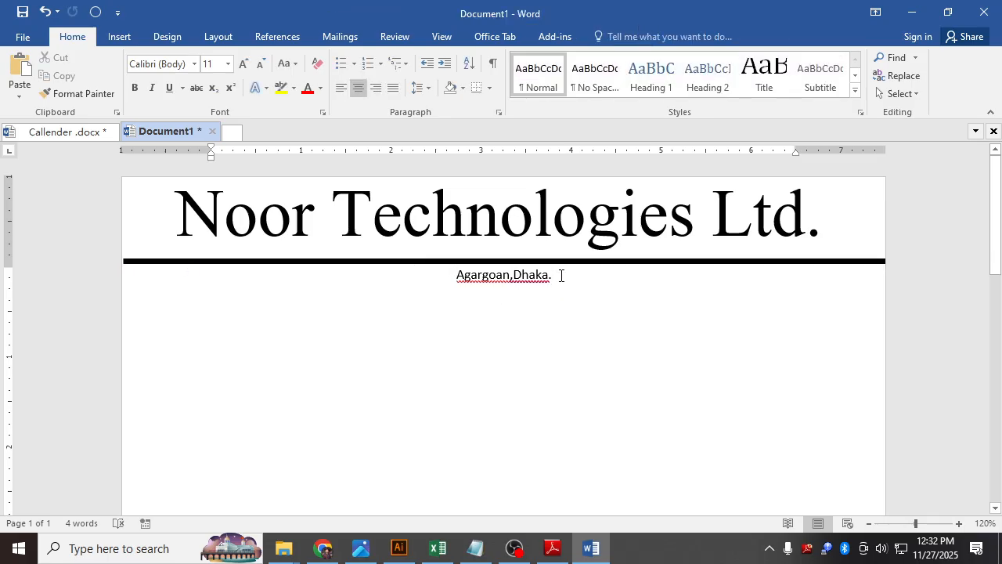
{"action": "key", "text": "Return"}
{"action": "left_click", "coordinate": [553, 548]}
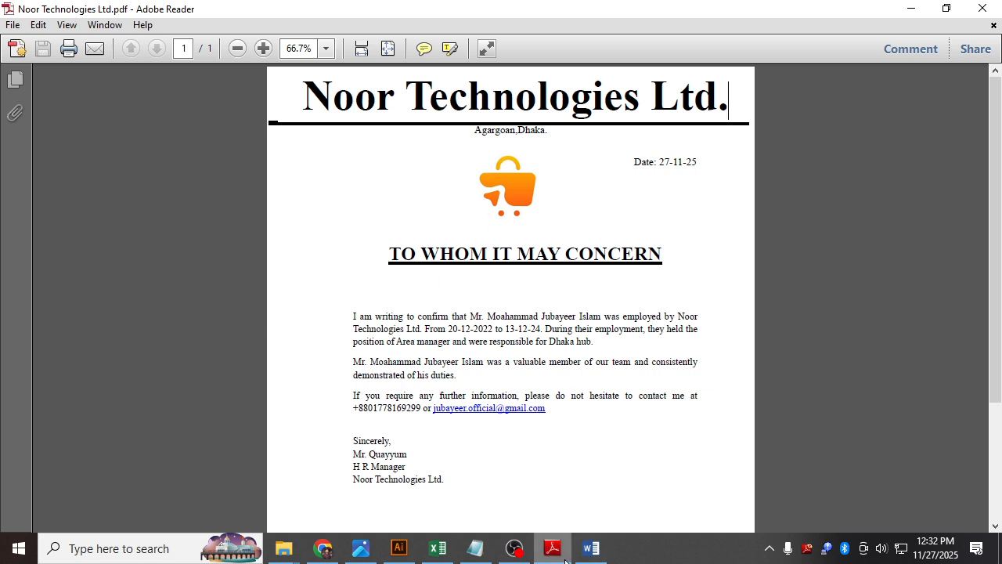
{"action": "mouse_move", "coordinate": [564, 553]}
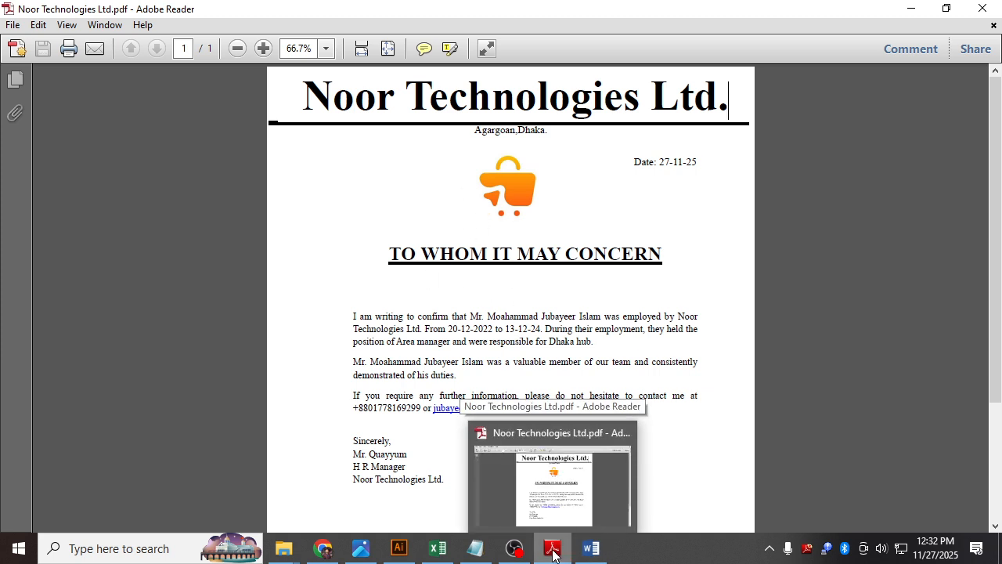
{"action": "left_click", "coordinate": [553, 555]}
{"action": "key", "text": "Return"}
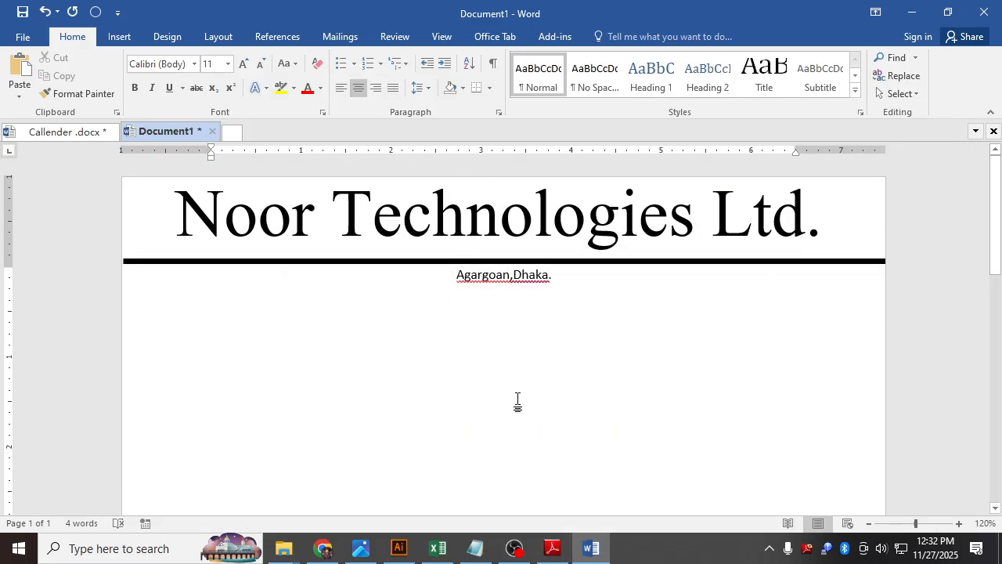
{"action": "type", "text": "asfhgsdf"}
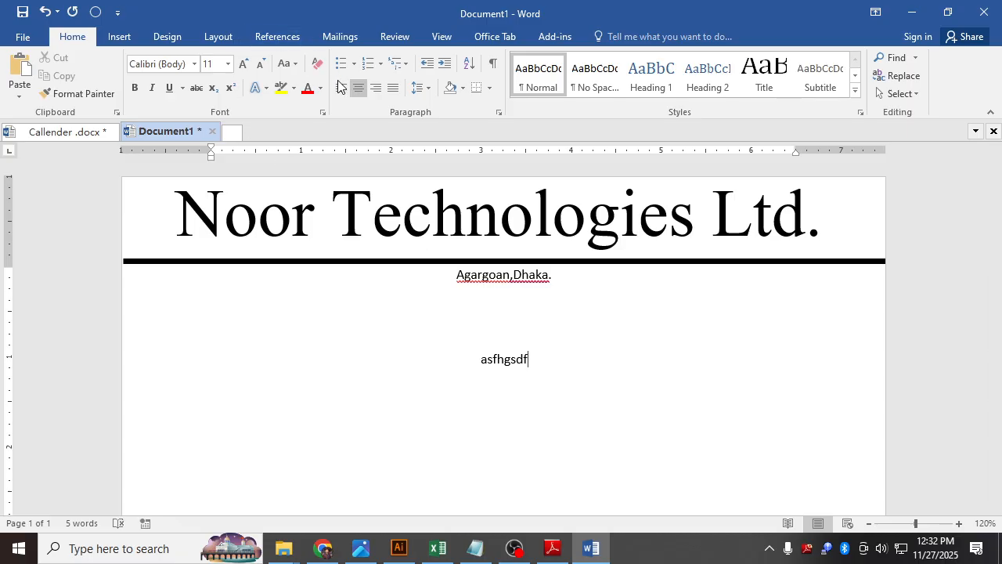
{"action": "key", "text": "BackSpace"}
{"action": "key", "text": "BackSpace"}
{"action": "key", "text": "BackSpace"}
{"action": "key", "text": "BackSpace"}
{"action": "key", "text": "BackSpace"}
{"action": "key", "text": "BackSpace"}
{"action": "key", "text": "BackSpace"}
Start inserting a picture and browse to Downloads > GDF Tools > GDF L3 Practice Work > Resource fine for GDF > Job Image.
{"action": "left_click", "coordinate": [116, 37]}
{"action": "left_click", "coordinate": [145, 88]}
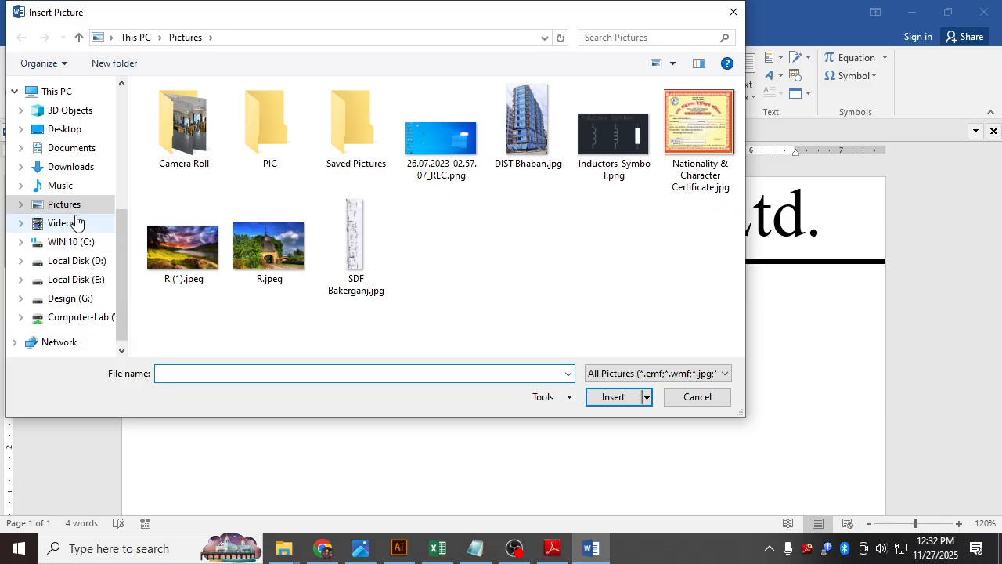
{"action": "scroll", "coordinate": [74, 221], "scroll_direction": "down", "scroll_amount": 1}
{"action": "left_click", "coordinate": [64, 143]}
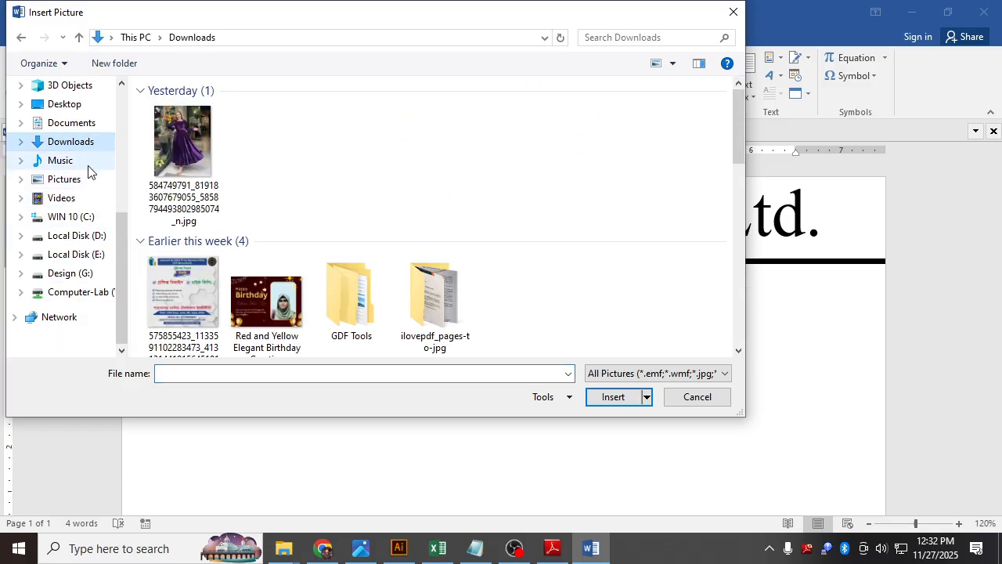
{"action": "scroll", "coordinate": [196, 243], "scroll_direction": "down", "scroll_amount": 5}
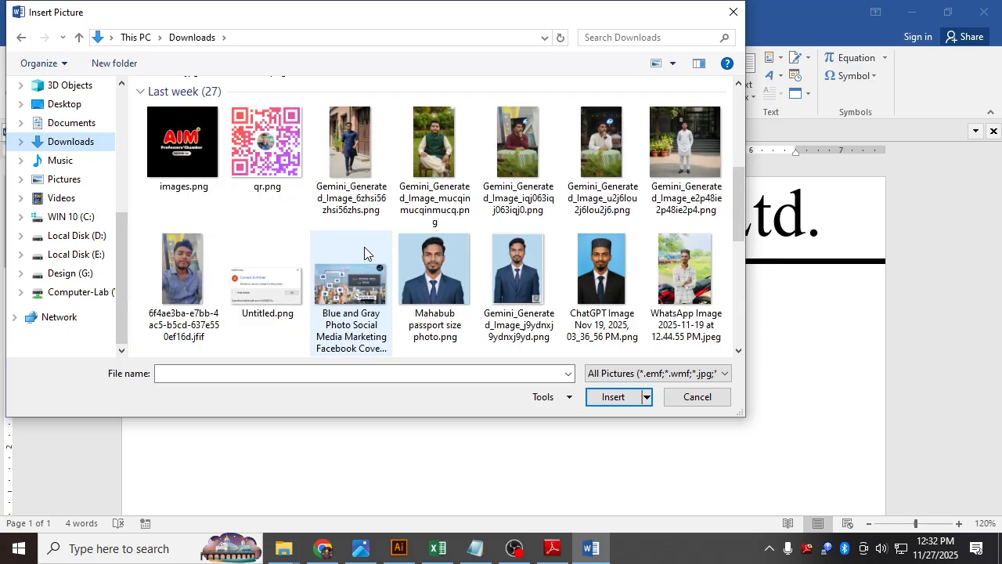
{"action": "scroll", "coordinate": [356, 169], "scroll_direction": "up", "scroll_amount": 3}
{"action": "double_click", "coordinate": [354, 160]}
{"action": "double_click", "coordinate": [280, 125]}
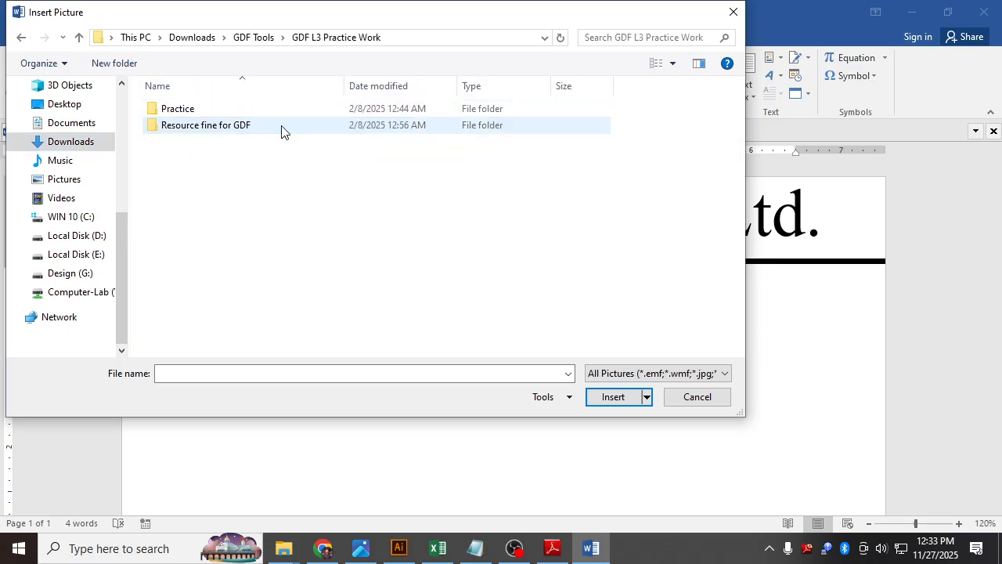
{"action": "double_click", "coordinate": [279, 125]}
{"action": "double_click", "coordinate": [279, 126]}
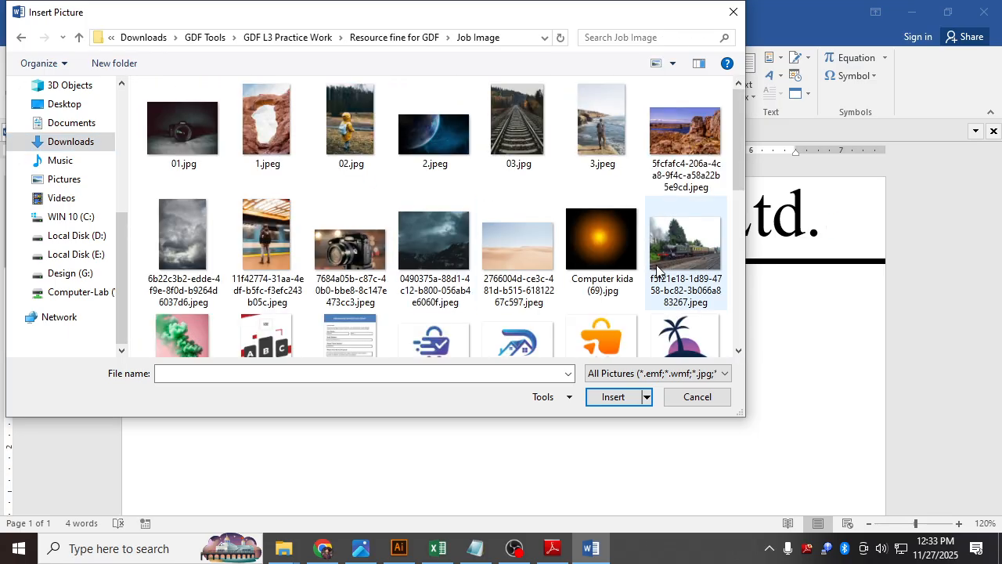
Insert the logo picture Logo-1.jpg into the centred paragraph below the address line.
{"action": "scroll", "coordinate": [613, 250], "scroll_direction": "down", "scroll_amount": 1}
{"action": "left_click", "coordinate": [616, 284]}
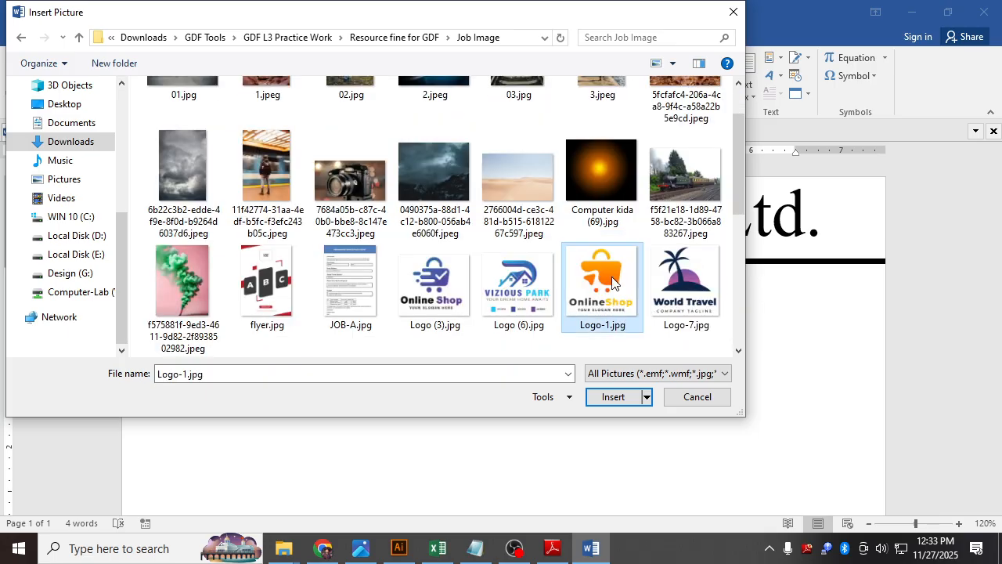
{"action": "double_click", "coordinate": [625, 299]}
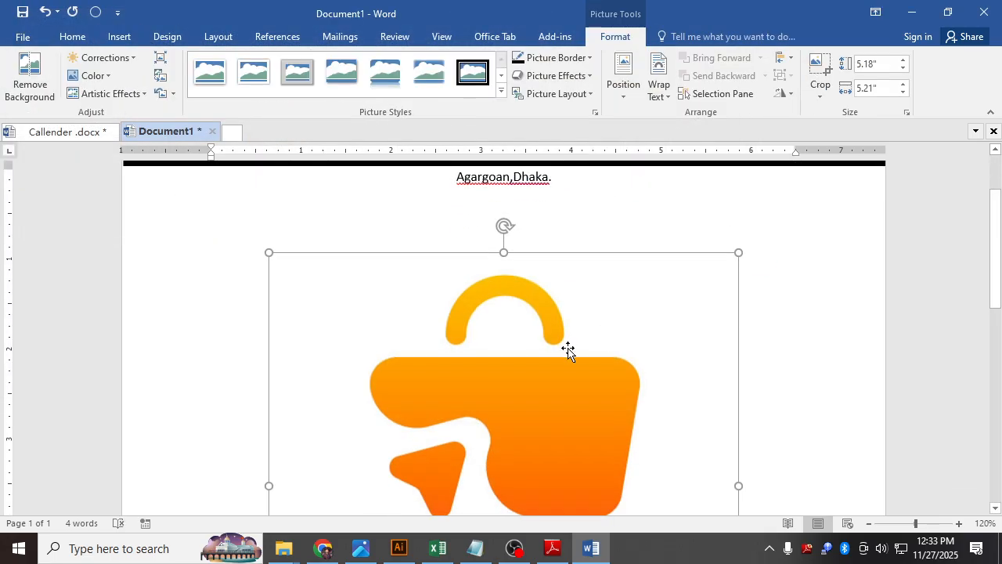
Open the inserted logo's advanced size settings and turn off the aspect ratio lock.
{"action": "scroll", "coordinate": [569, 349], "scroll_direction": "down", "scroll_amount": 5}
{"action": "scroll", "coordinate": [568, 346], "scroll_direction": "down", "scroll_amount": 3, "text": "ctrl"}
{"action": "scroll", "coordinate": [567, 344], "scroll_direction": "down", "scroll_amount": 3, "text": "ctrl"}
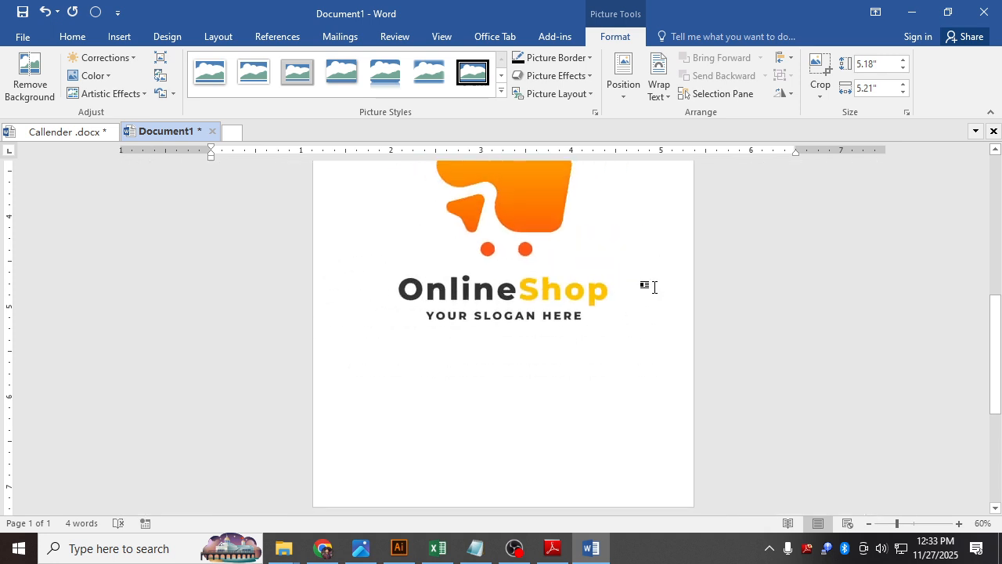
{"action": "scroll", "coordinate": [527, 309], "scroll_direction": "up", "scroll_amount": 3}
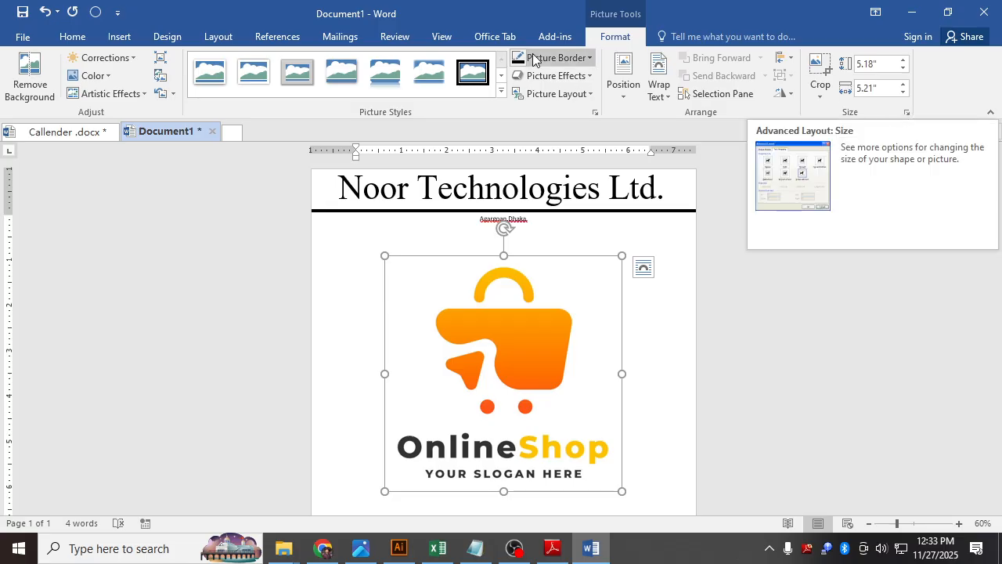
{"action": "left_click", "coordinate": [333, 346]}
{"action": "left_click", "coordinate": [514, 350]}
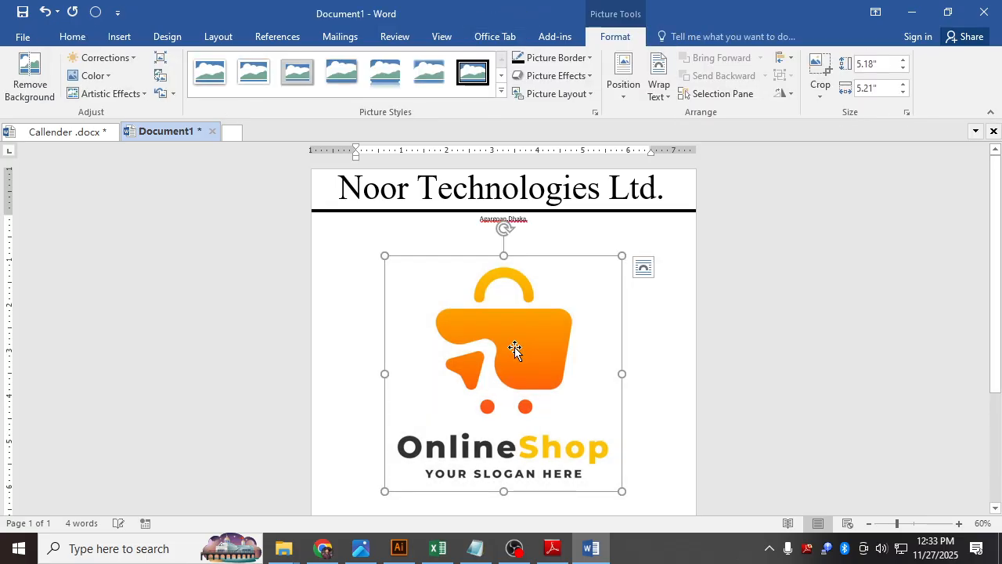
{"action": "left_click", "coordinate": [907, 116]}
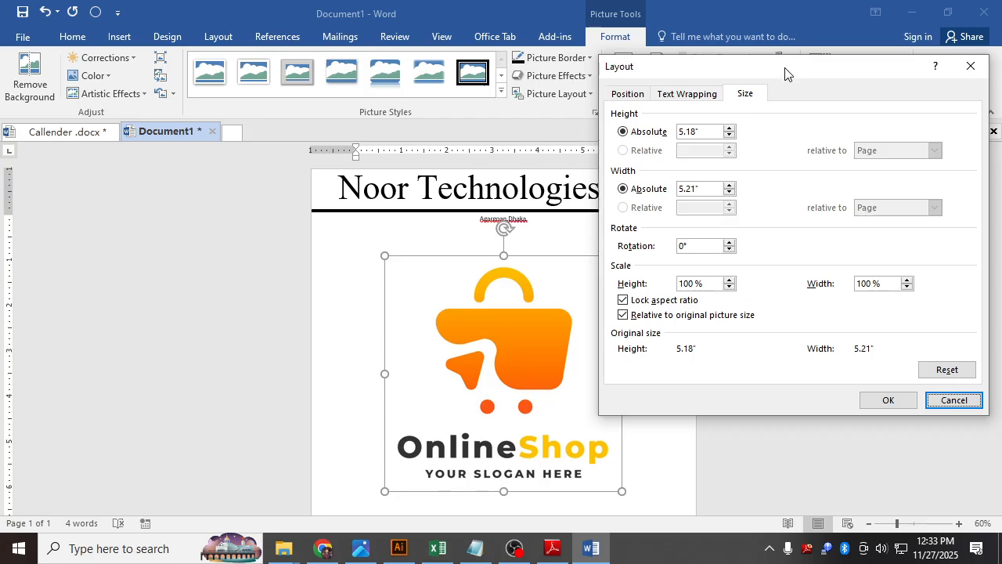
{"action": "left_click_drag", "start_coordinate": [786, 72], "coordinate": [791, 110]}
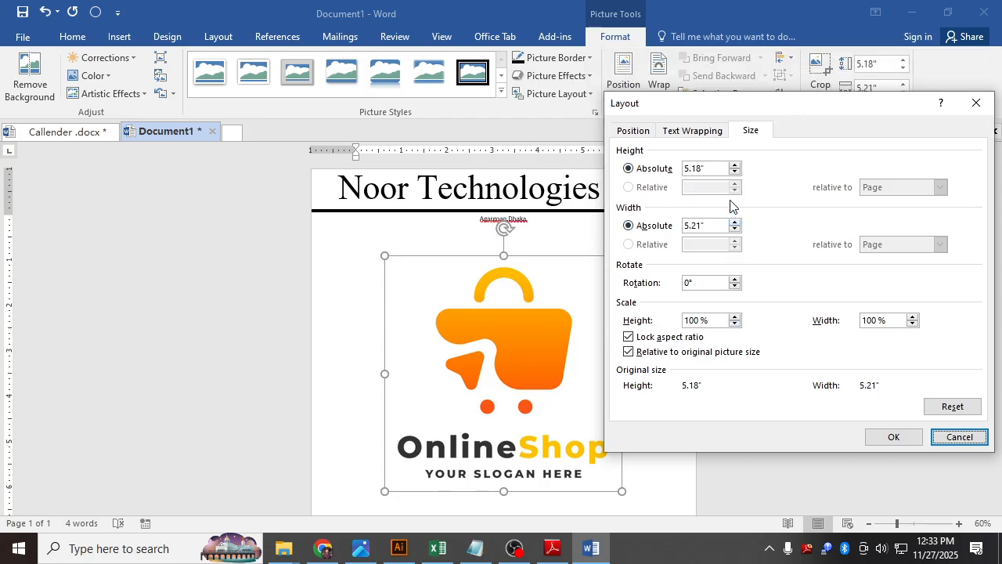
{"action": "left_click", "coordinate": [628, 337]}
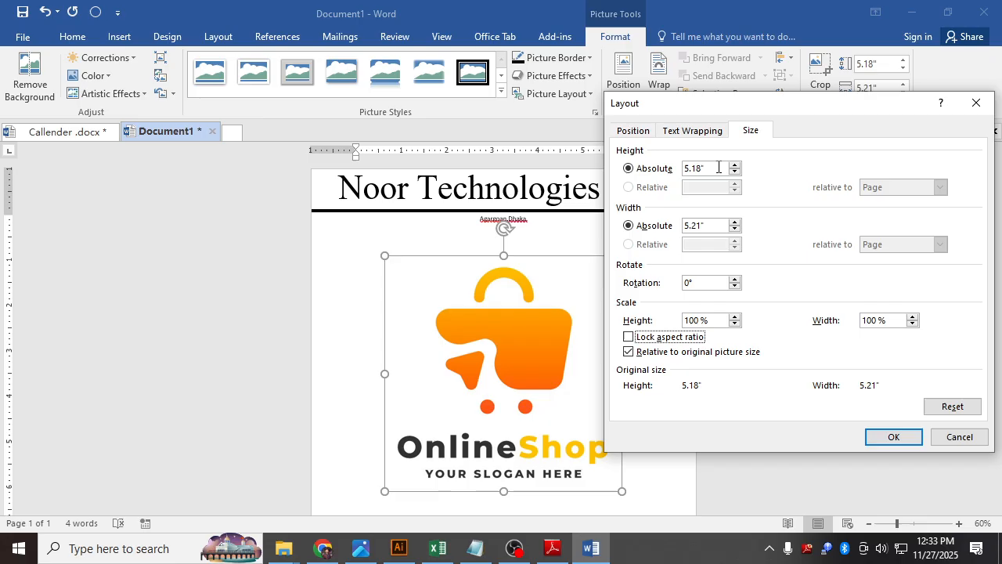
Set the logo's absolute height to 1.15" and its absolute width to 1.5", and apply the size.
{"action": "left_click_drag", "start_coordinate": [719, 167], "coordinate": [678, 168]}
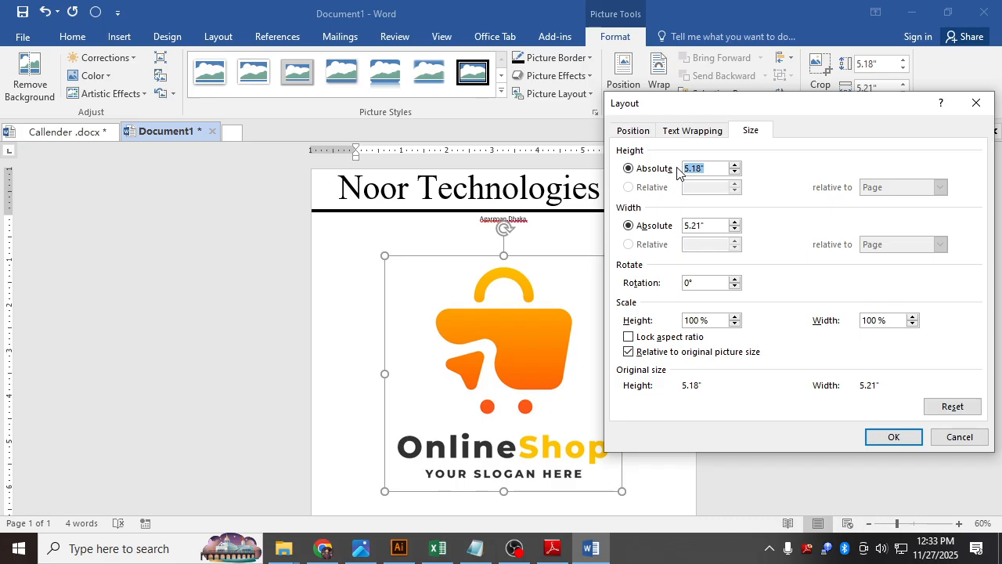
{"action": "type", "text": "1.15"}
{"action": "key", "text": "Tab"}
{"action": "key", "text": "Tab"}
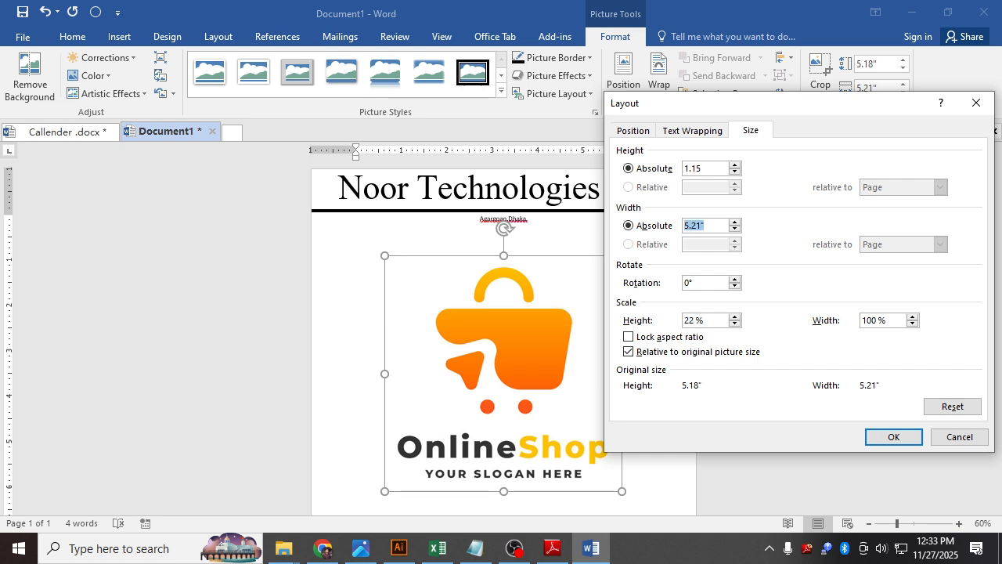
{"action": "type", "text": "."}
{"action": "type", "text": "5"}
{"action": "left_click", "coordinate": [893, 437]}
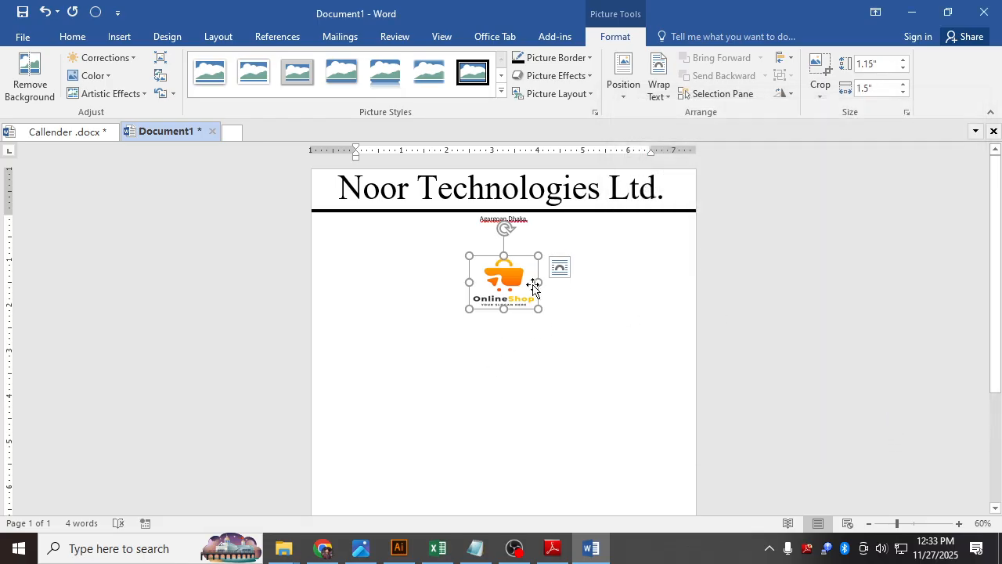
Crop the logo from below to about 0.84" high, cutting off the OnlineShop name and the slogan.
{"action": "scroll", "coordinate": [497, 283], "scroll_direction": "up", "scroll_amount": 7}
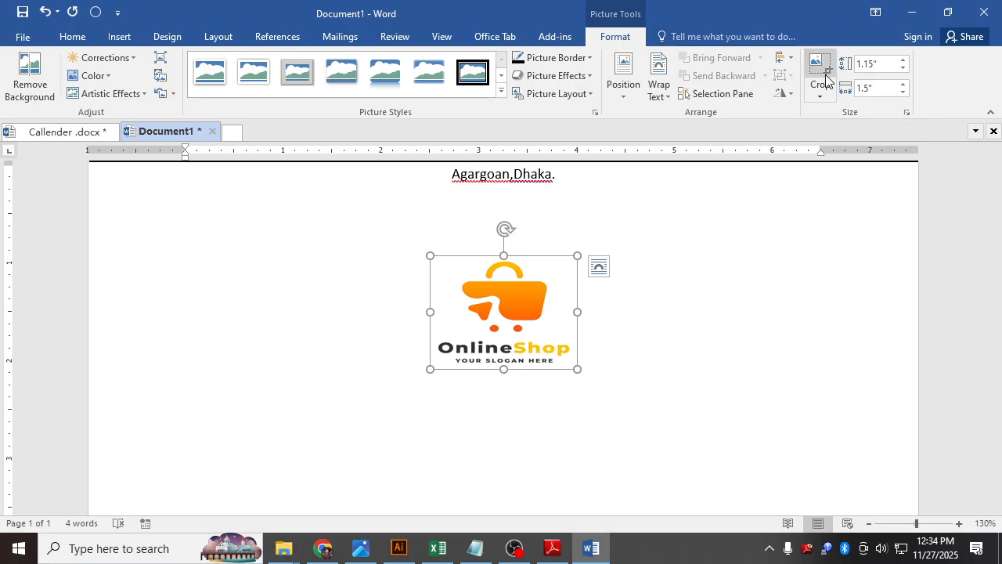
{"action": "right_click", "coordinate": [506, 304]}
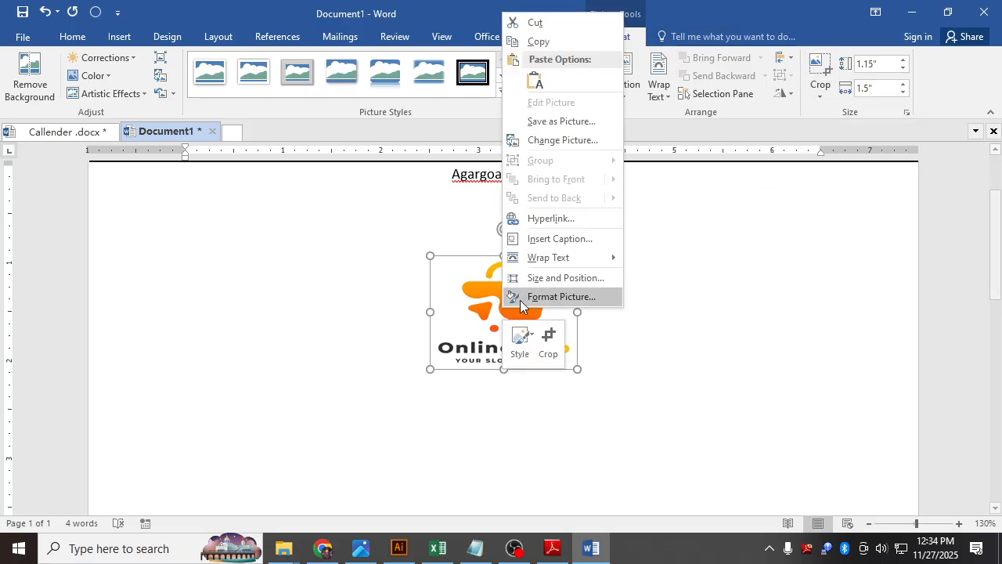
{"action": "left_click", "coordinate": [752, 311]}
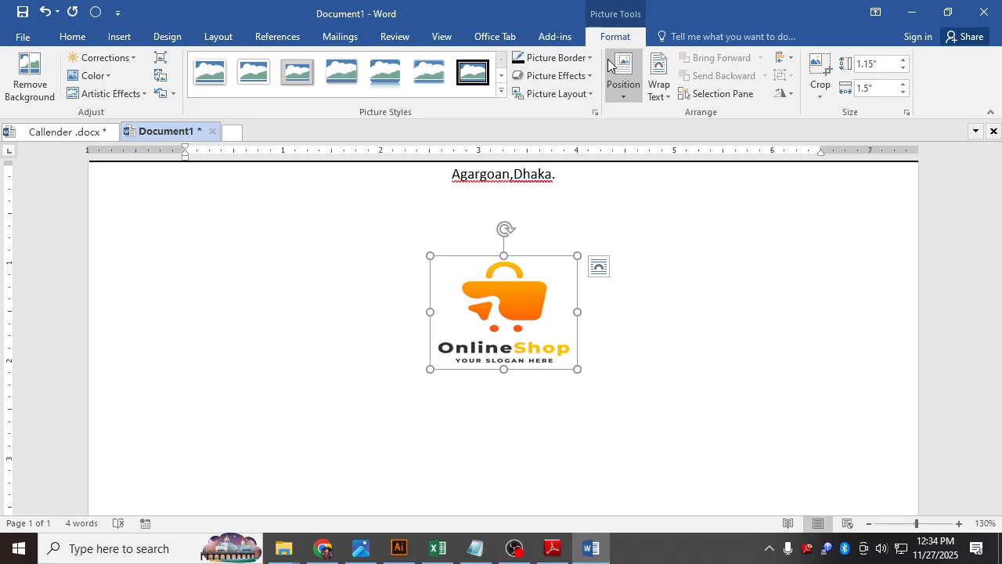
{"action": "right_click", "coordinate": [515, 318]}
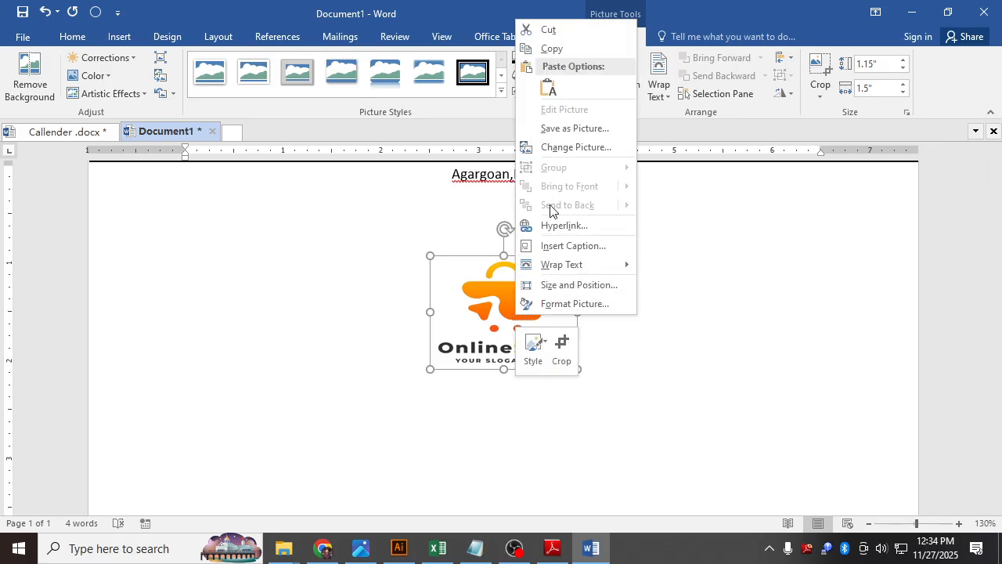
{"action": "left_click", "coordinate": [493, 304]}
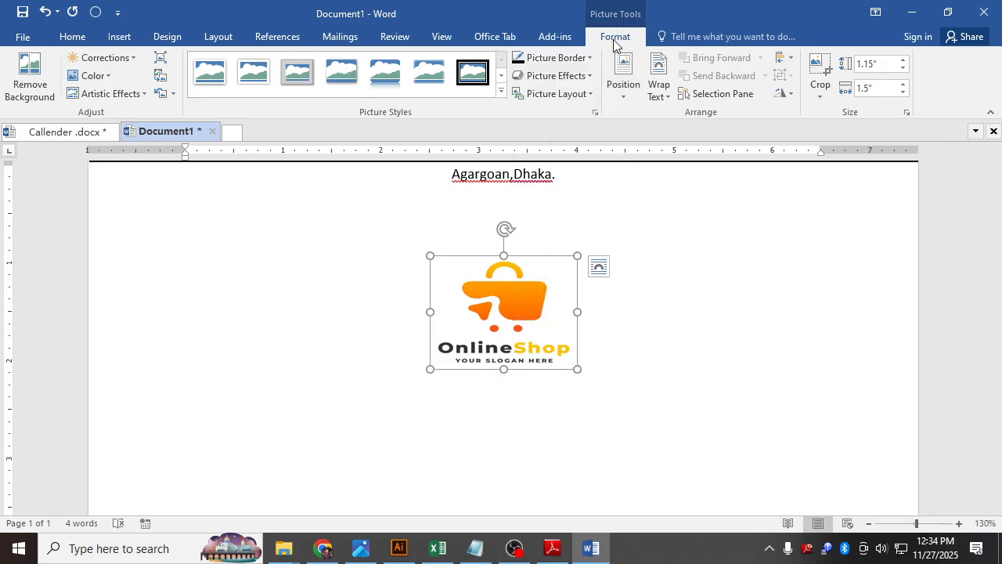
{"action": "left_click", "coordinate": [828, 97]}
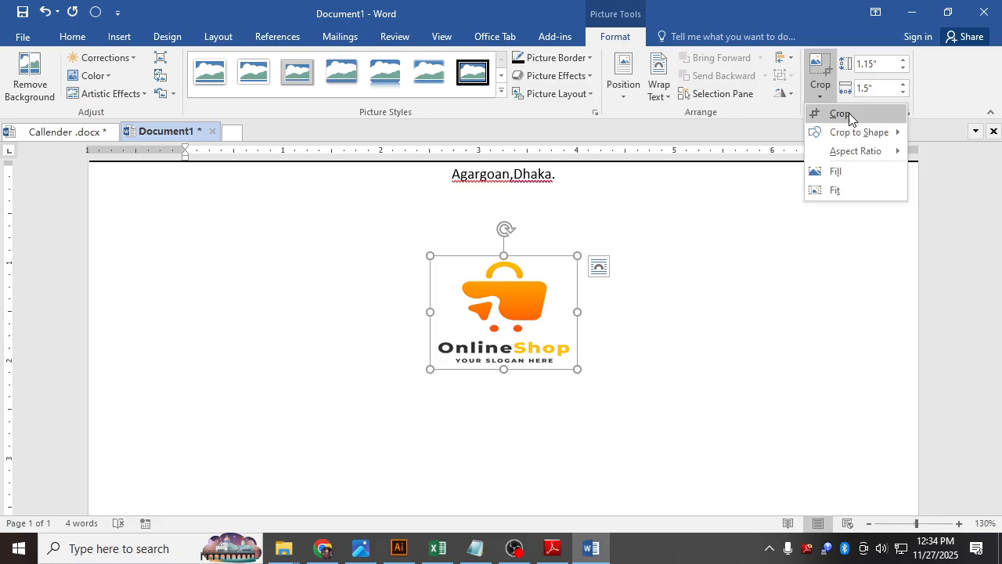
{"action": "left_click", "coordinate": [848, 114]}
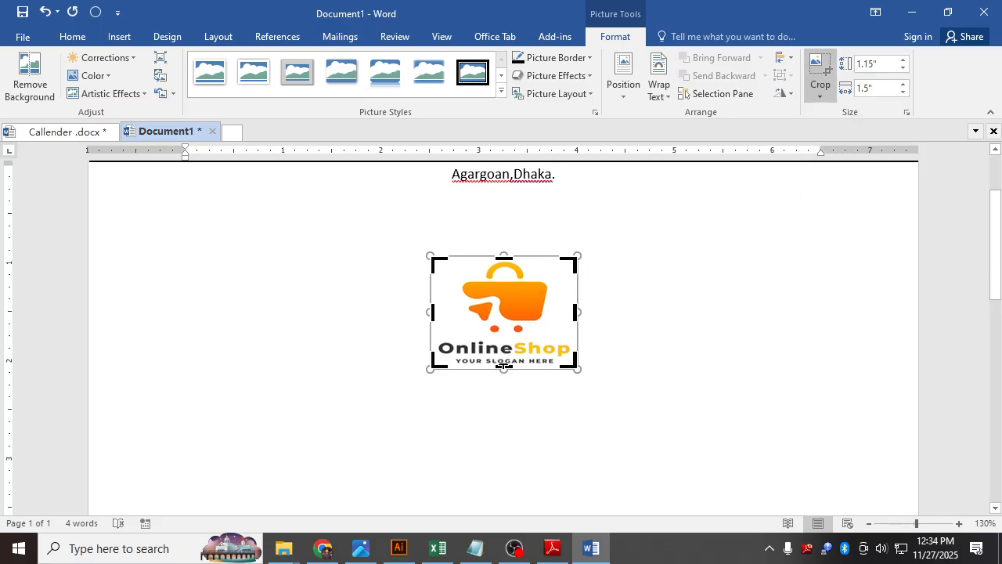
{"action": "left_click_drag", "start_coordinate": [505, 365], "coordinate": [505, 337]}
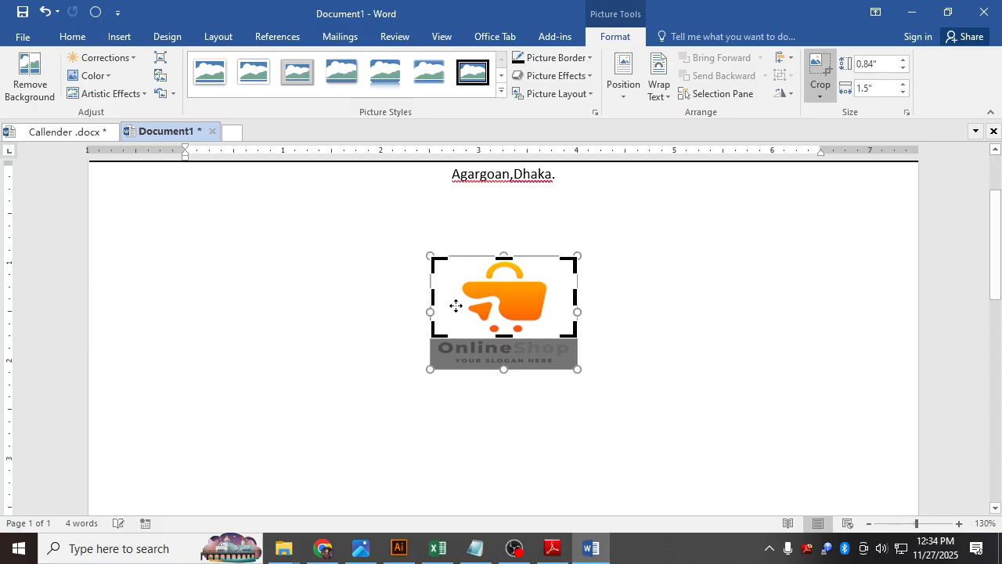
{"action": "left_click", "coordinate": [441, 297]}
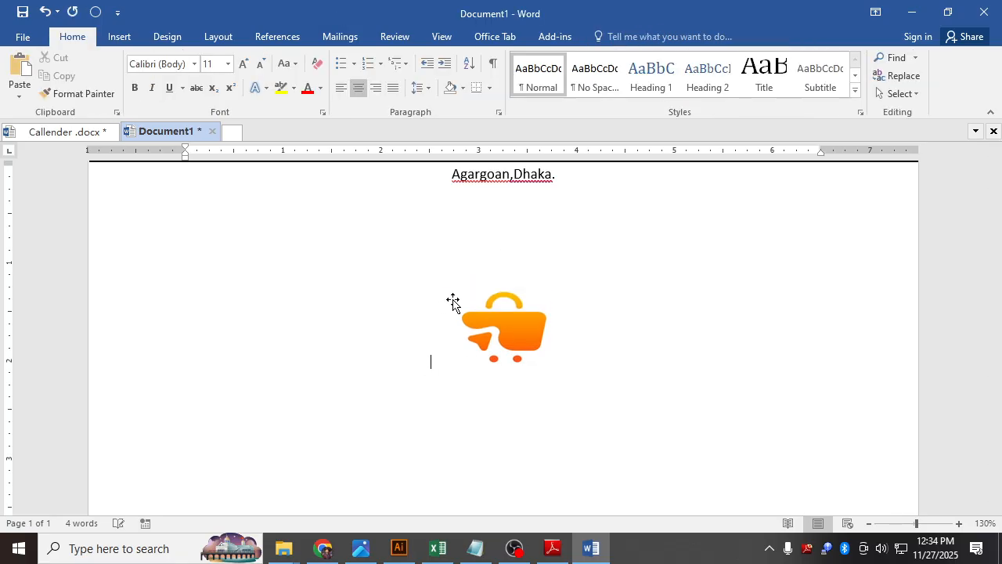
Move the cropped logo up to directly below the address line and keep it centred.
{"action": "left_click", "coordinate": [501, 335]}
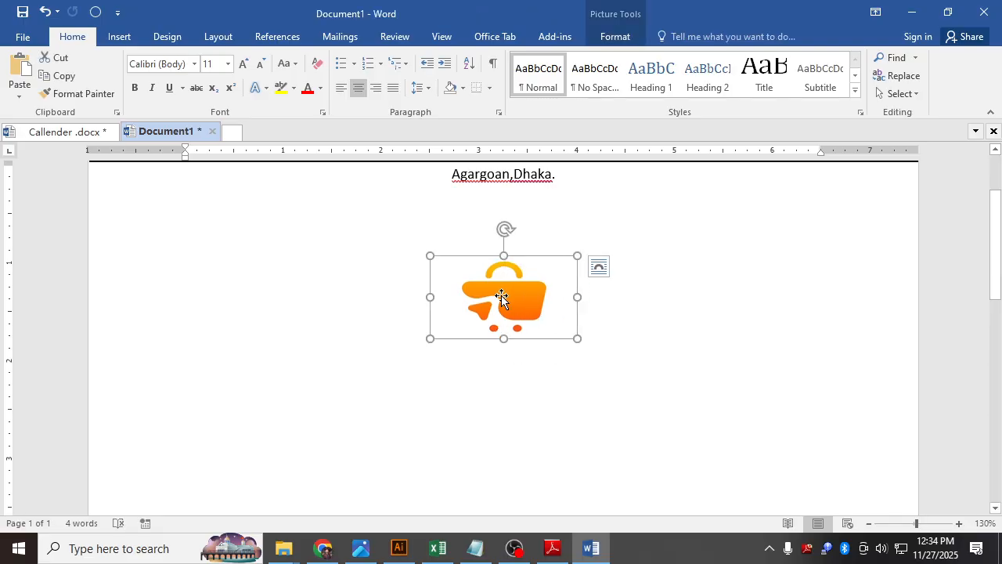
{"action": "left_click_drag", "start_coordinate": [482, 259], "coordinate": [502, 296]}
{"action": "mouse_move", "coordinate": [517, 252]}
{"action": "left_mouse_down"}
{"action": "mouse_move", "coordinate": [513, 229]}
{"action": "mouse_move", "coordinate": [509, 239]}
{"action": "left_mouse_up"}
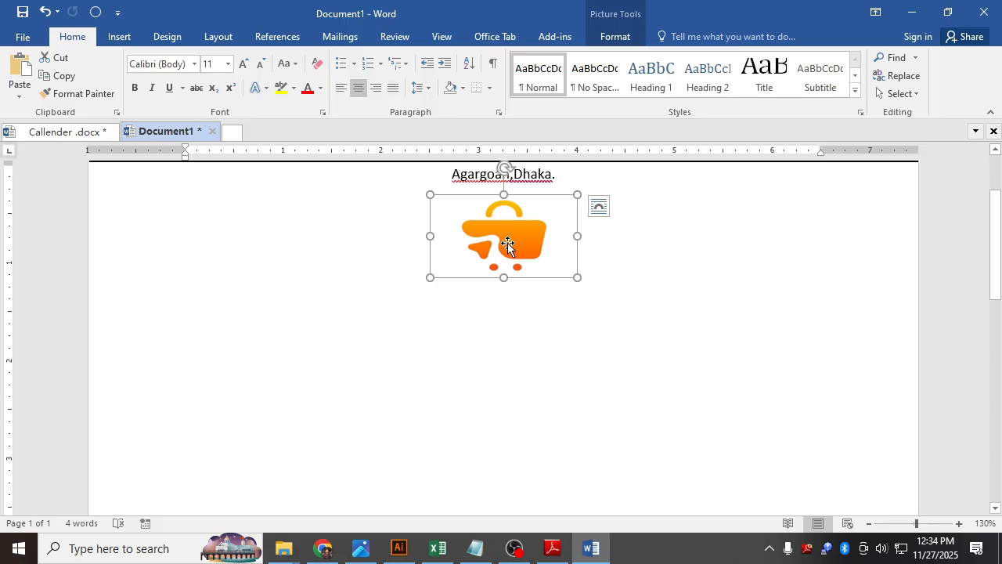
{"action": "left_click", "coordinate": [342, 89]}
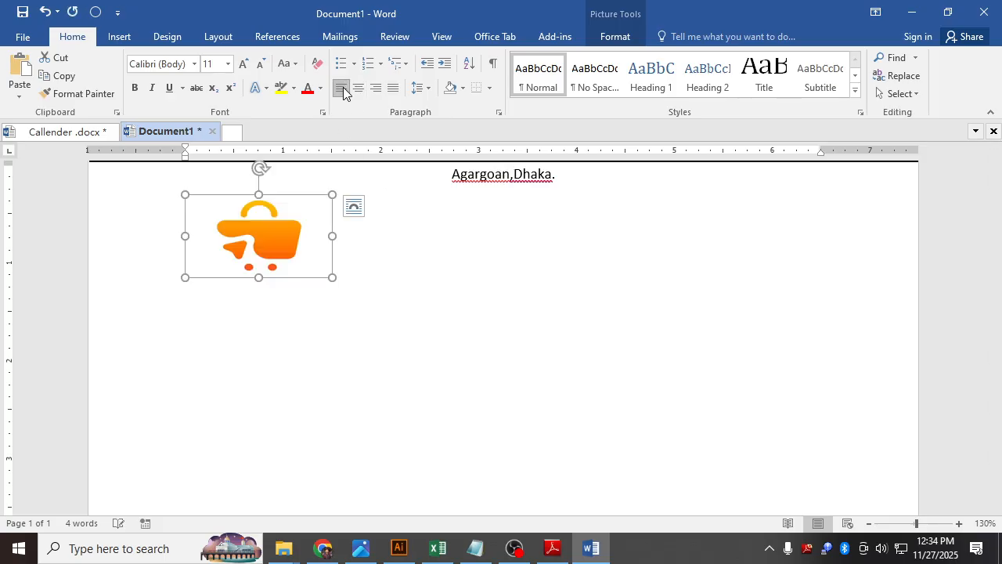
{"action": "left_click", "coordinate": [360, 89]}
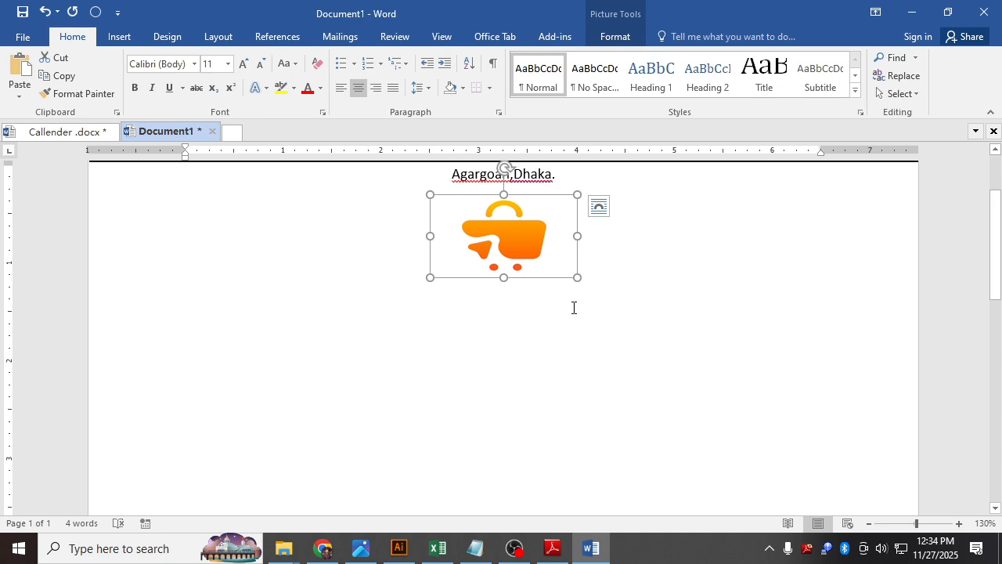
Set the logo's text wrapping to In Front of Text and keep it centred below the address line.
{"action": "key", "text": "Down"}
{"action": "key", "text": "Down"}
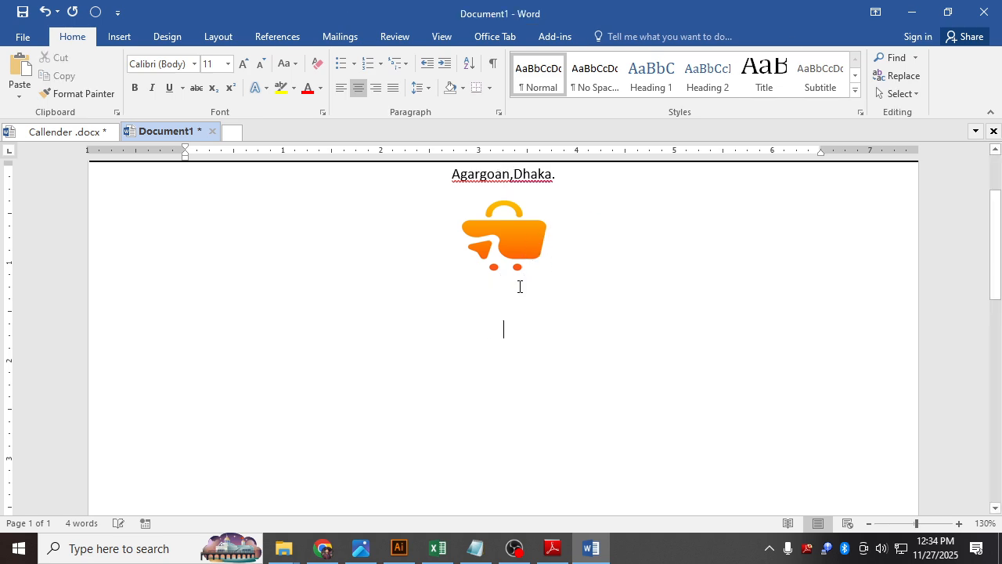
{"action": "key", "text": "Up"}
{"action": "left_click", "coordinate": [531, 251]}
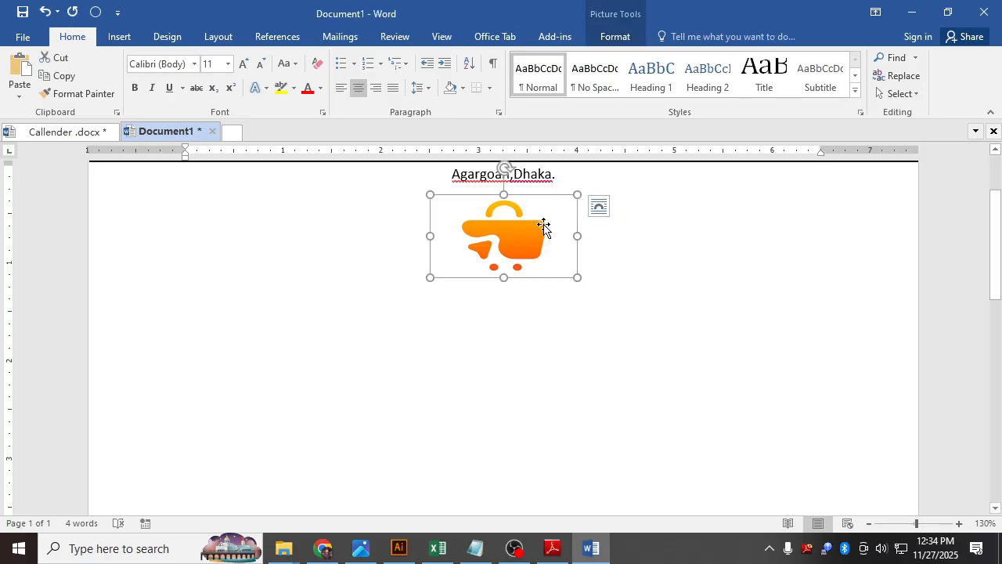
{"action": "right_click", "coordinate": [537, 226]}
{"action": "mouse_move", "coordinate": [611, 473]}
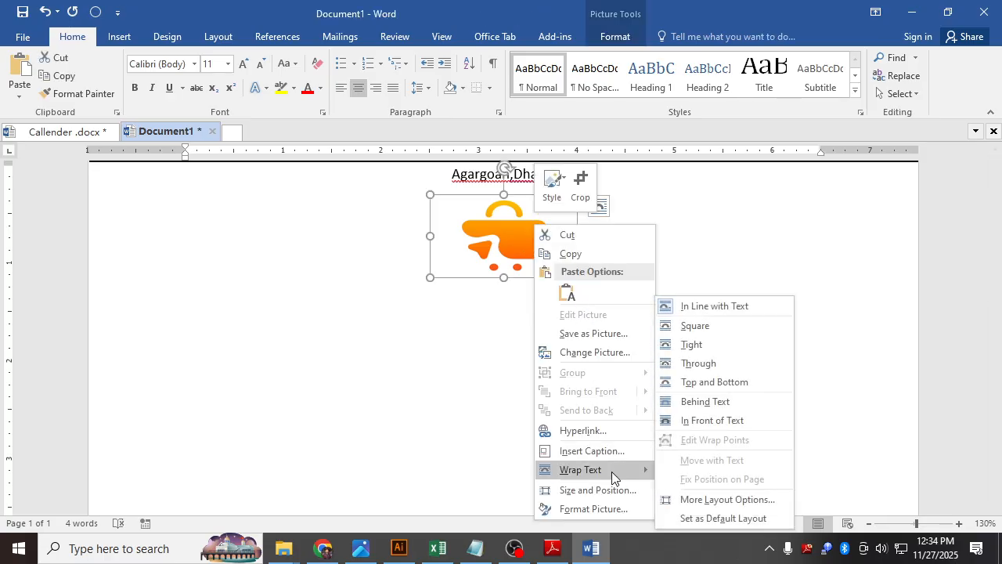
{"action": "left_click", "coordinate": [725, 419]}
{"action": "left_click_drag", "start_coordinate": [538, 235], "coordinate": [514, 232]}
{"action": "left_click", "coordinate": [483, 316]}
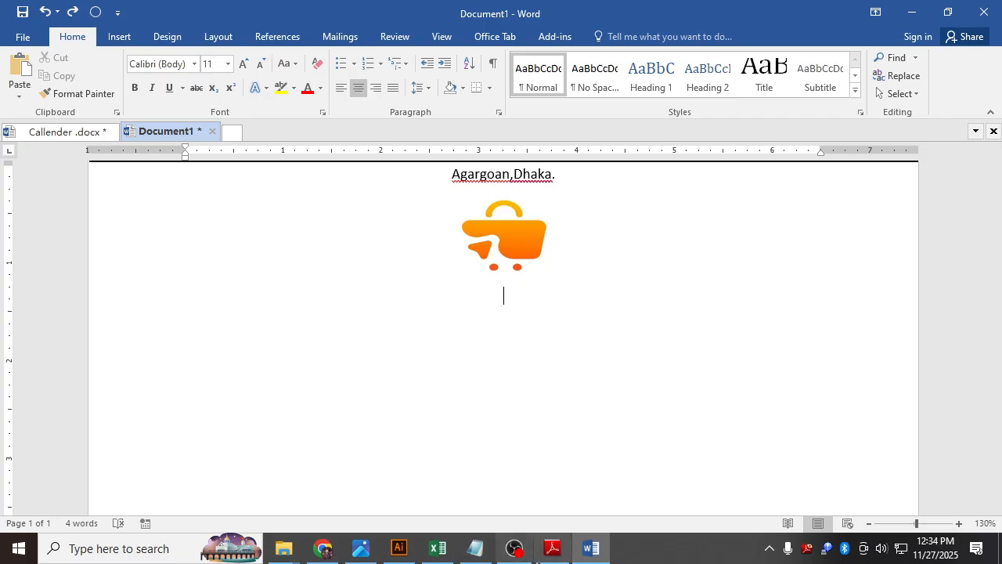
Check the date's placement in the reference Noor Technologies Ltd.pdf, and return to the Word document to remove blank lines around the logo.
{"action": "left_click", "coordinate": [553, 548]}
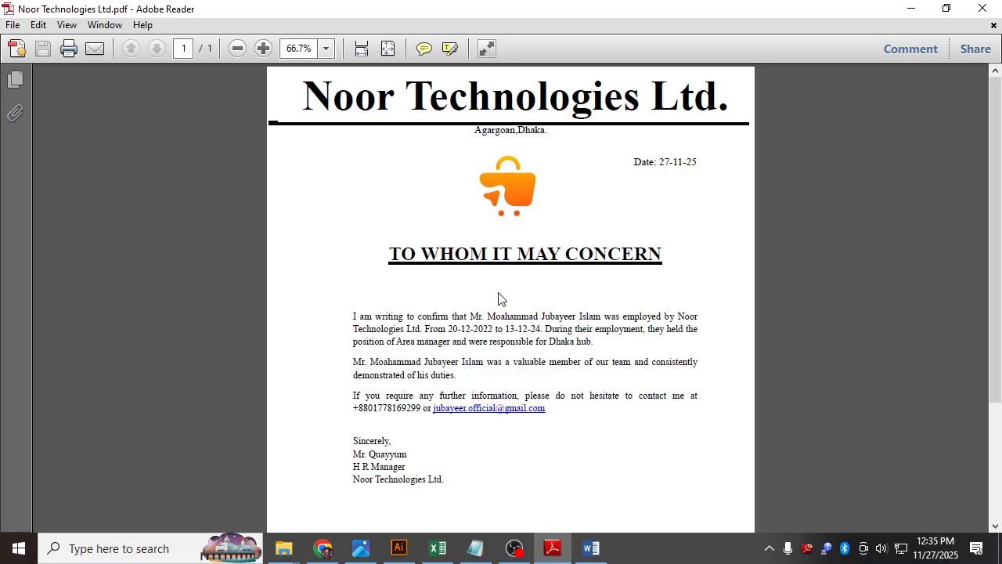
{"action": "left_click", "coordinate": [584, 544]}
{"action": "left_click", "coordinate": [506, 229]}
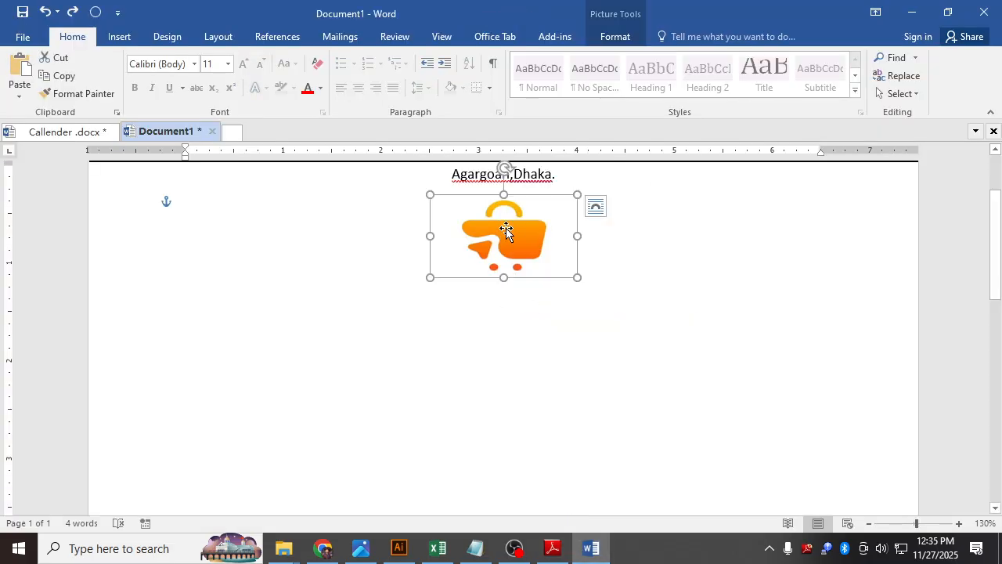
{"action": "double_click", "coordinate": [498, 331]}
{"action": "key", "text": "BackSpace"}
{"action": "key", "text": "BackSpace"}
{"action": "key", "text": "BackSpace"}
{"action": "key", "text": "BackSpace"}
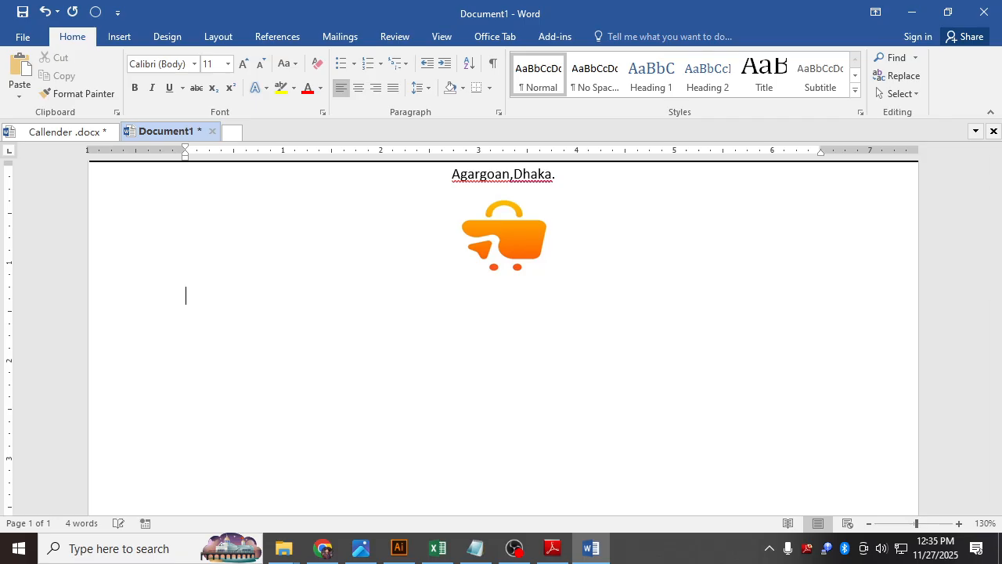
Right-align the line beside the logo and enter "Date: 27-11-2025" on it.
{"action": "left_click", "coordinate": [376, 88]}
{"action": "type", "text": "Date"}
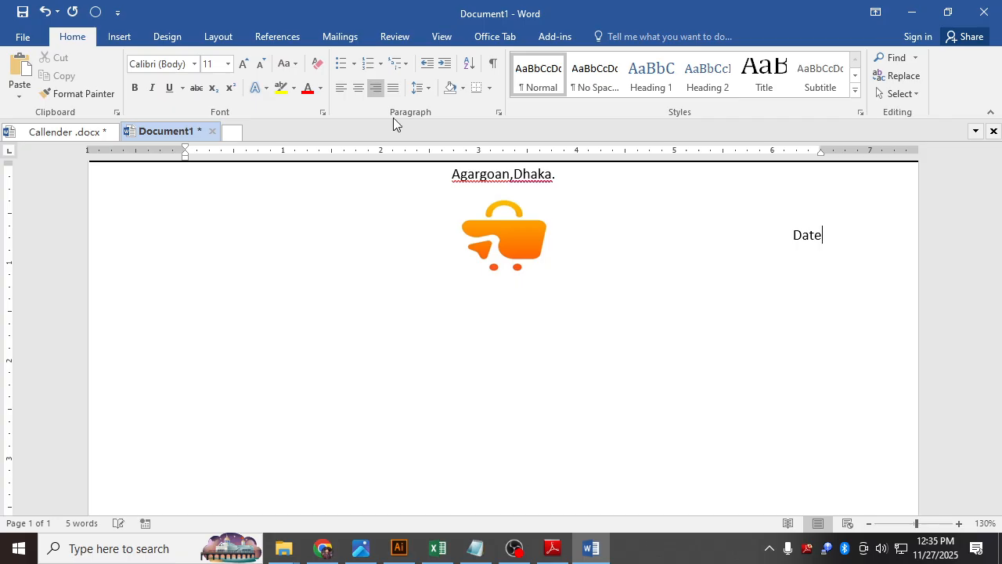
{"action": "type", "text": ": 27-11"}
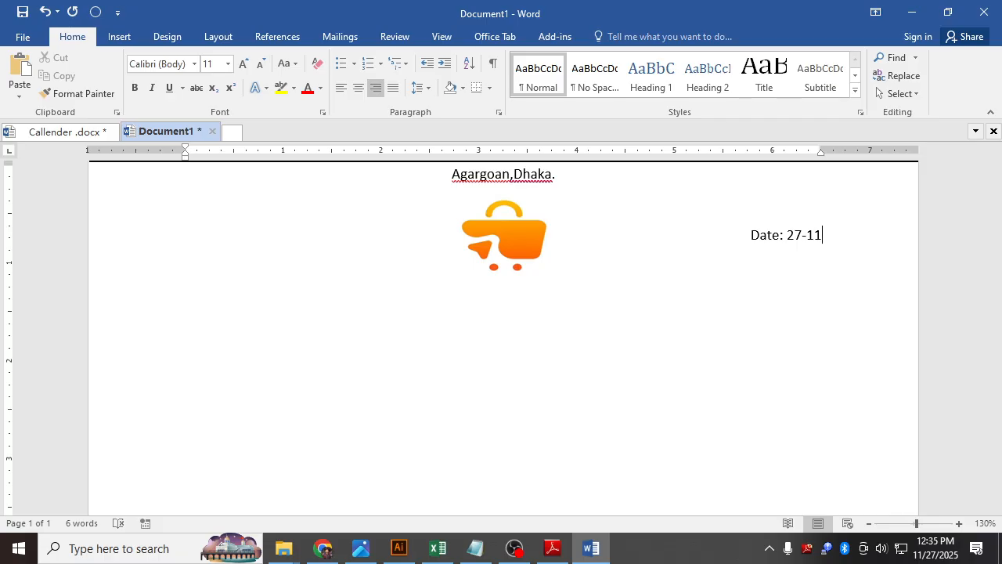
{"action": "type", "text": "-2025"}
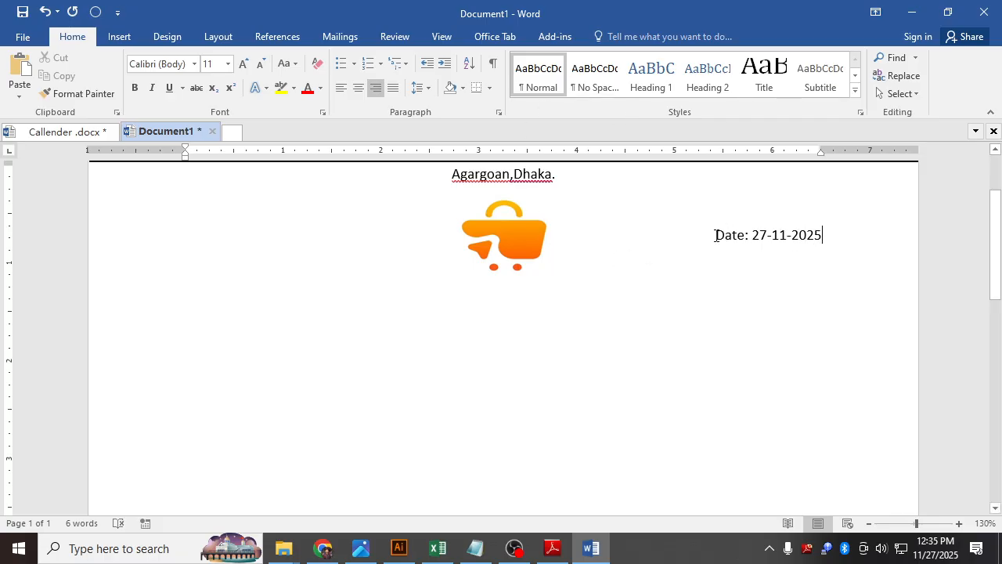
{"action": "left_click", "coordinate": [342, 86]}
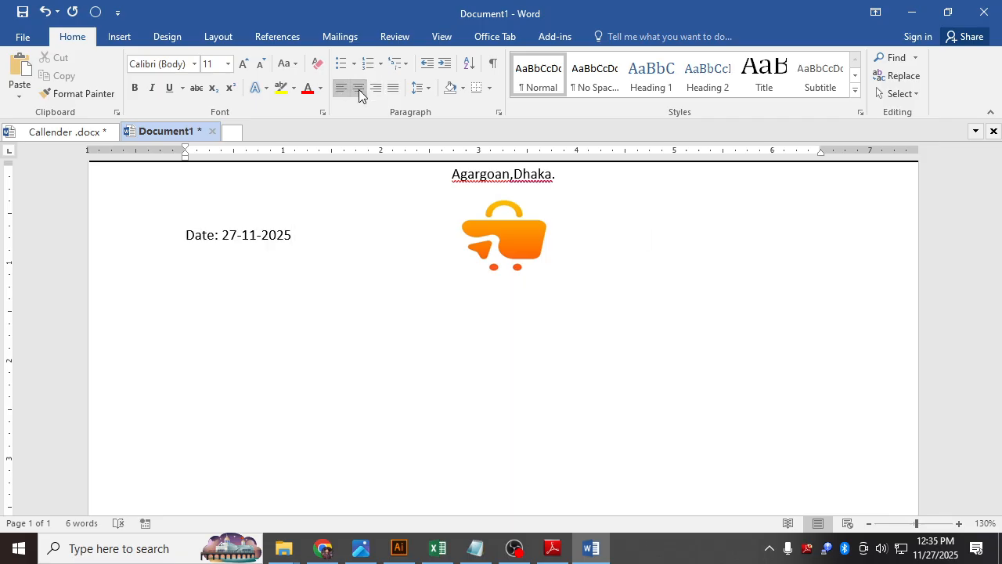
{"action": "left_click", "coordinate": [359, 89]}
{"action": "left_click", "coordinate": [377, 88]}
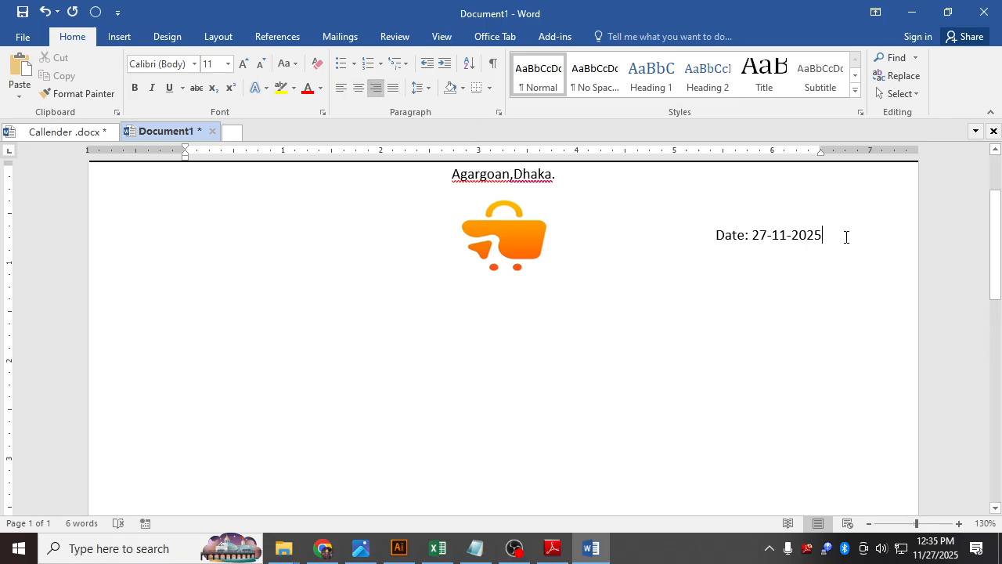
Add four new lines below the date and left-align them.
{"action": "key", "text": "Return"}
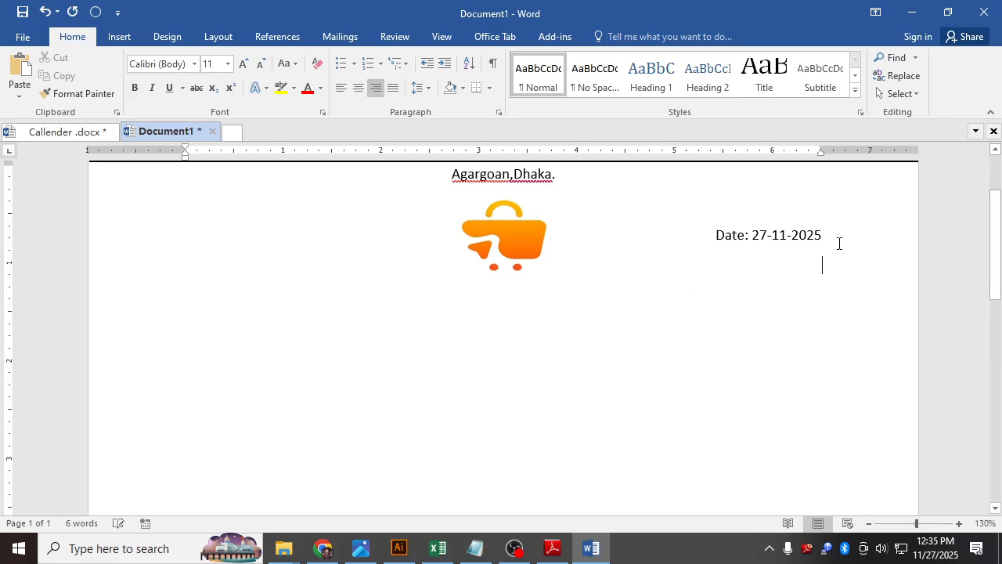
{"action": "left_click", "coordinate": [342, 90]}
{"action": "key", "text": "Return"}
{"action": "key", "text": "Return"}
{"action": "key", "text": "Return"}
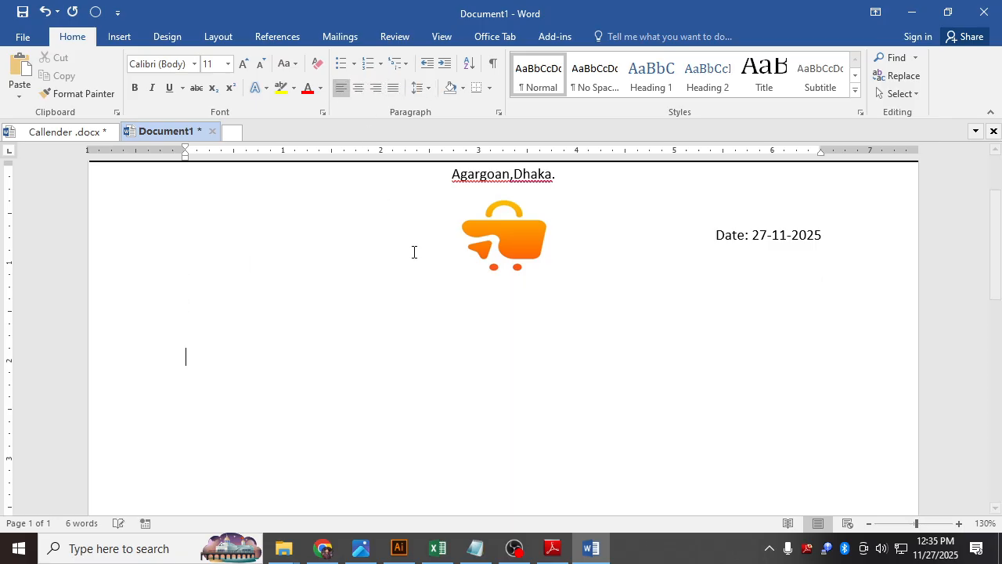
Copy the heading "TO WHOM IT MAY CONCERN" from the Notepad text and paste it below the logo in the Word document.
{"action": "left_click", "coordinate": [553, 549]}
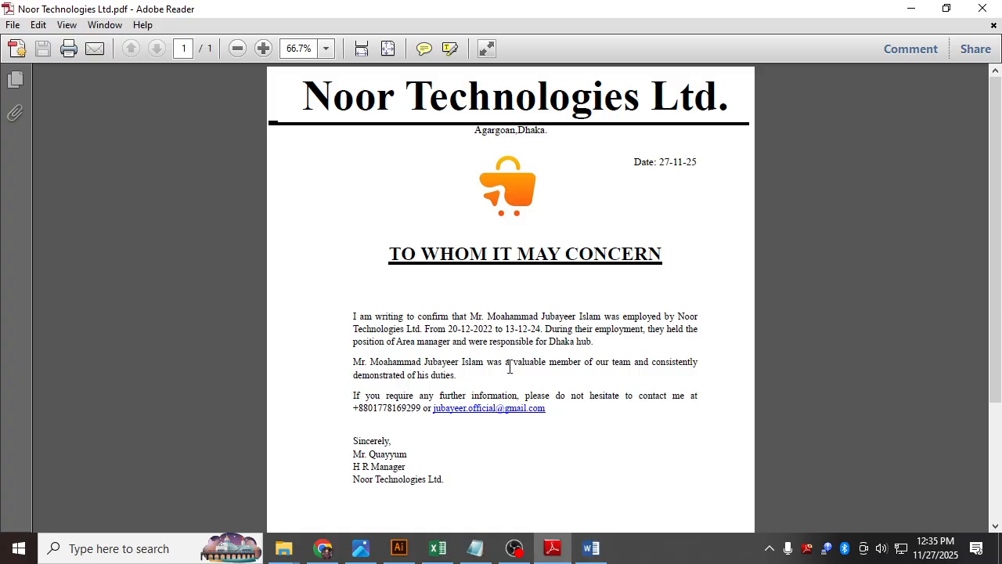
{"action": "left_click", "coordinate": [553, 549]}
{"action": "left_click", "coordinate": [478, 549]}
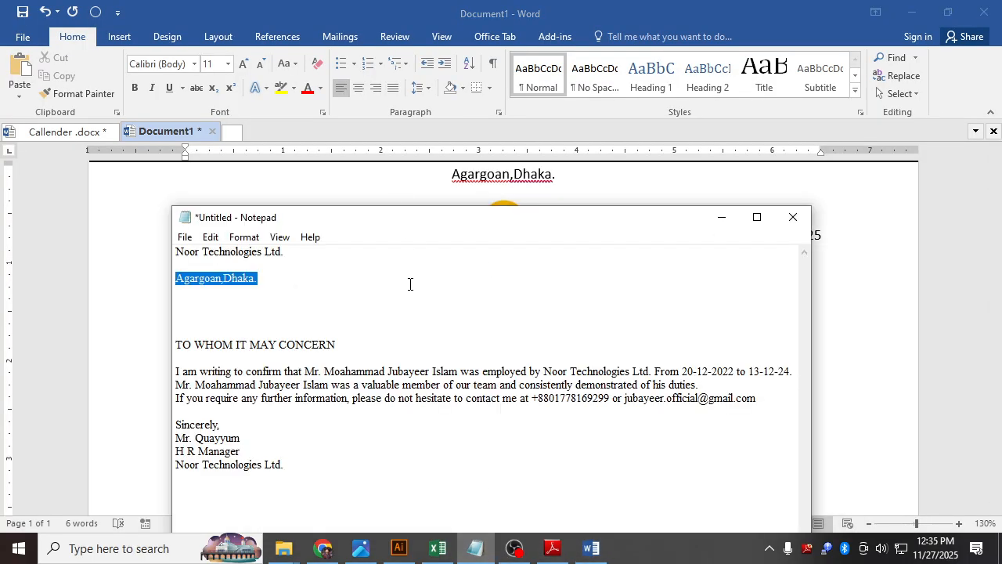
{"action": "left_click_drag", "start_coordinate": [337, 346], "coordinate": [174, 343]}
{"action": "key", "text": "ctrl+c"}
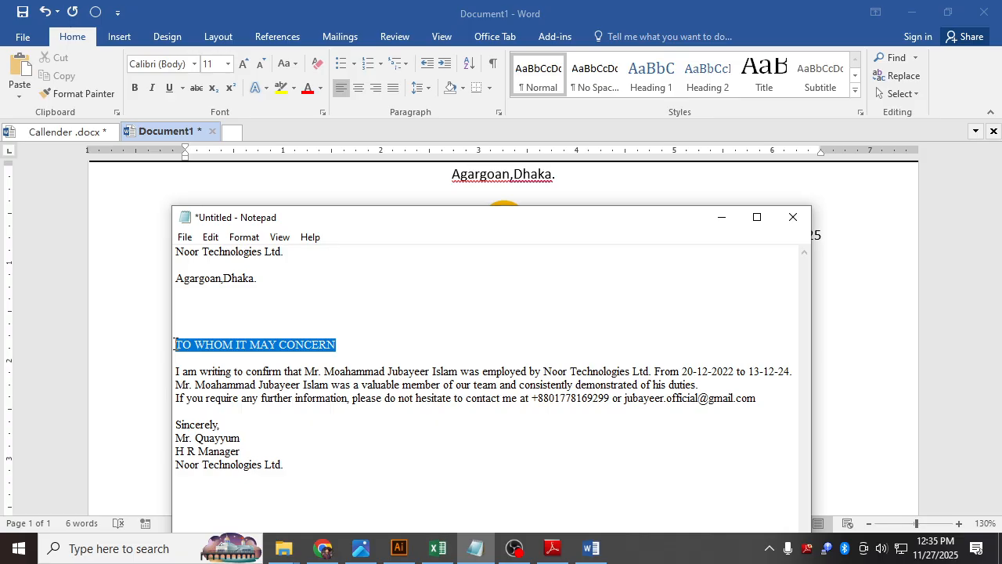
{"action": "left_click", "coordinate": [271, 192]}
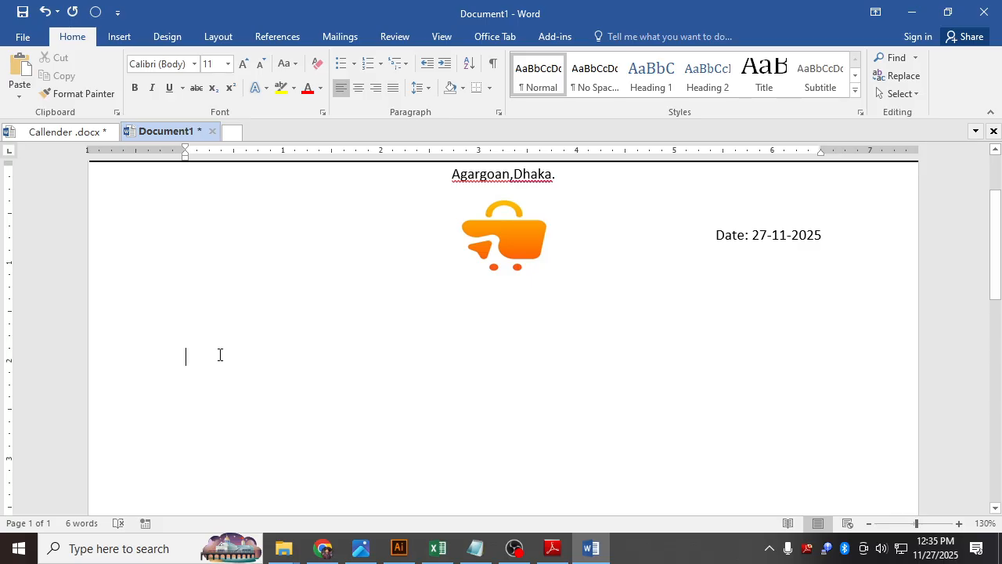
{"action": "key", "text": "ctrl+v"}
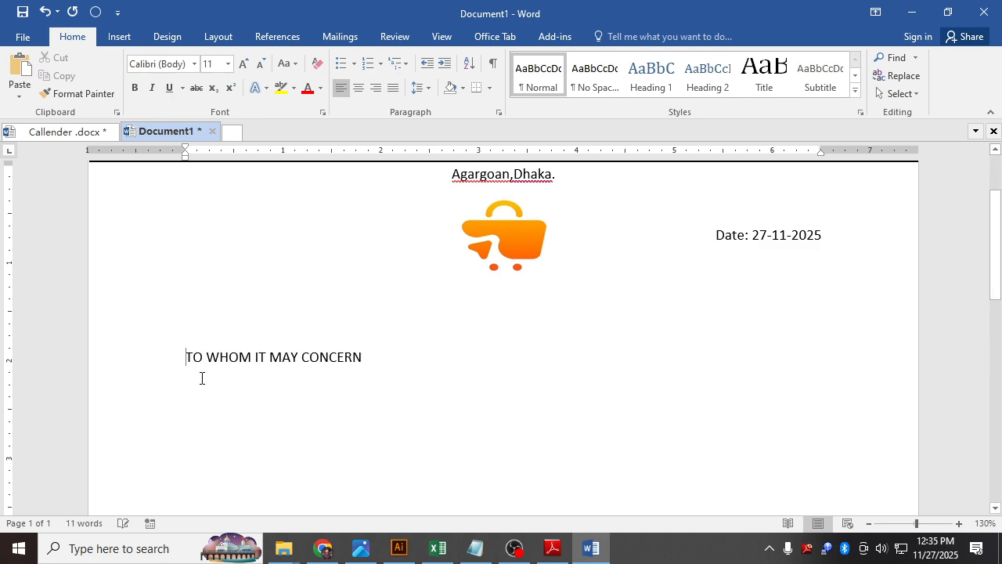
Centre the "TO WHOM IT MAY CONCERN" heading and set its font size to 24.
{"action": "left_click", "coordinate": [360, 93]}
{"action": "left_click_drag", "start_coordinate": [604, 354], "coordinate": [392, 360]}
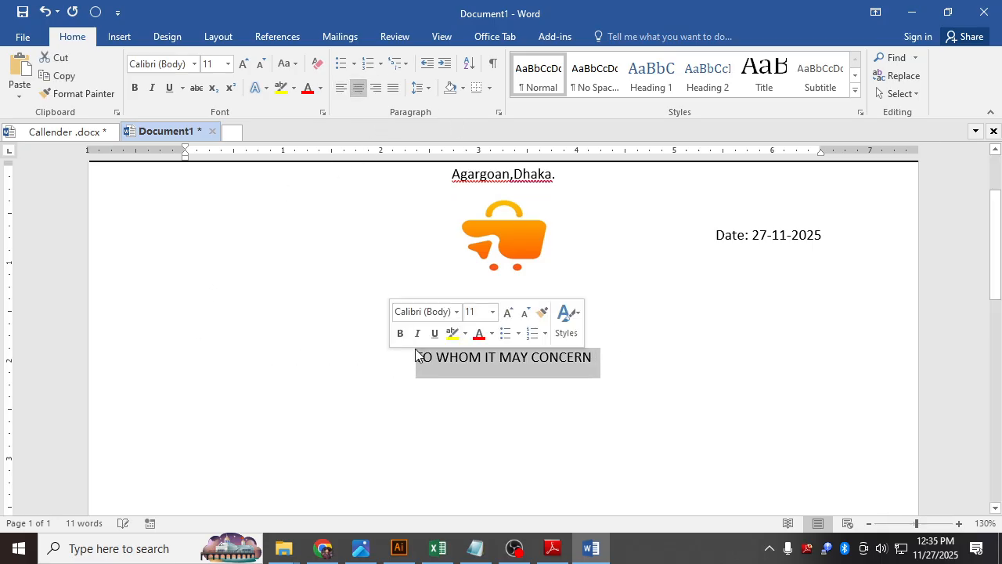
{"action": "left_click", "coordinate": [476, 314]}
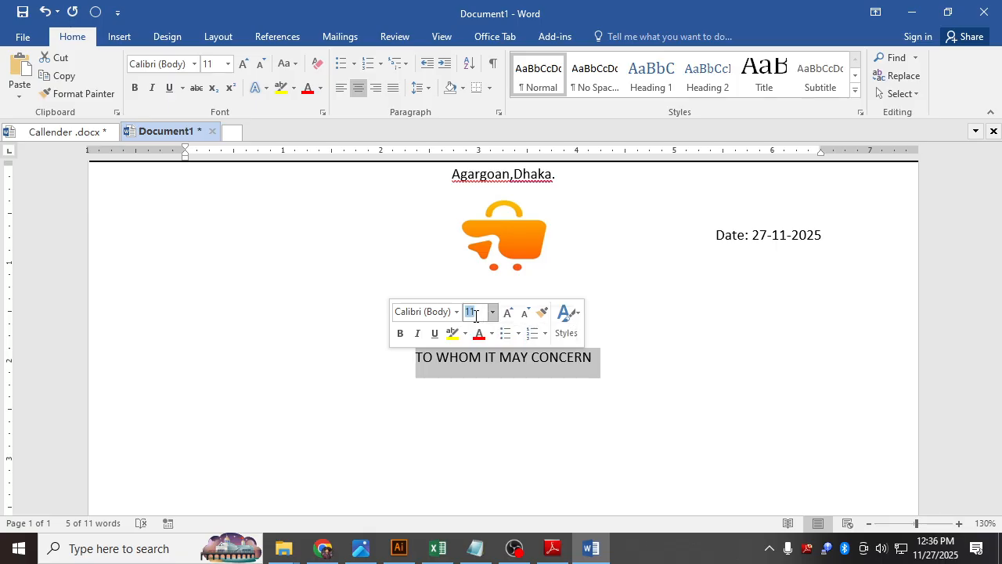
{"action": "key", "text": "BackSpace"}
{"action": "type", "text": "24"}
{"action": "key", "text": "Return"}
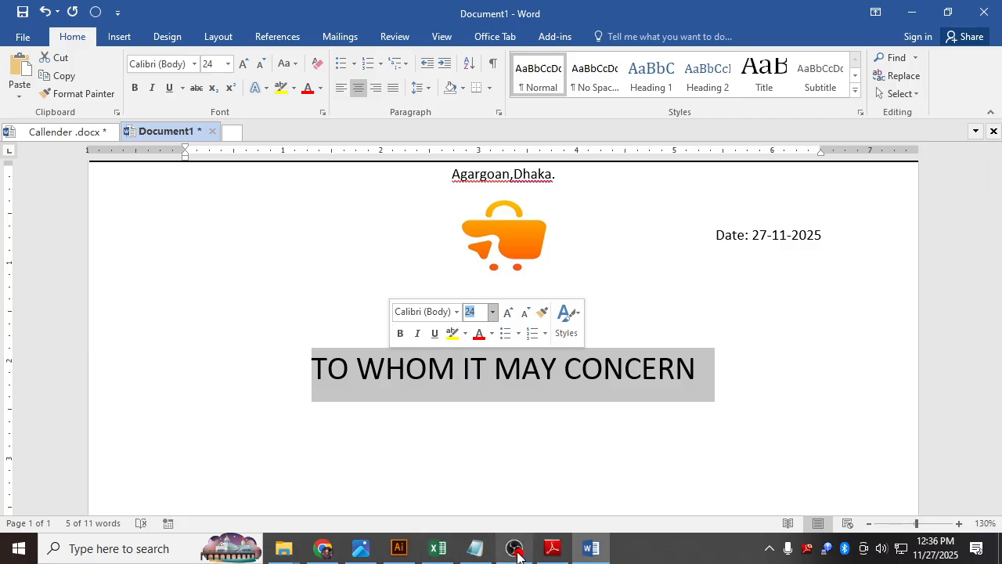
Check the heading in the reference PDF and make "TO WHOM IT MAY CONCERN" bold and underlined.
{"action": "left_click", "coordinate": [552, 548]}
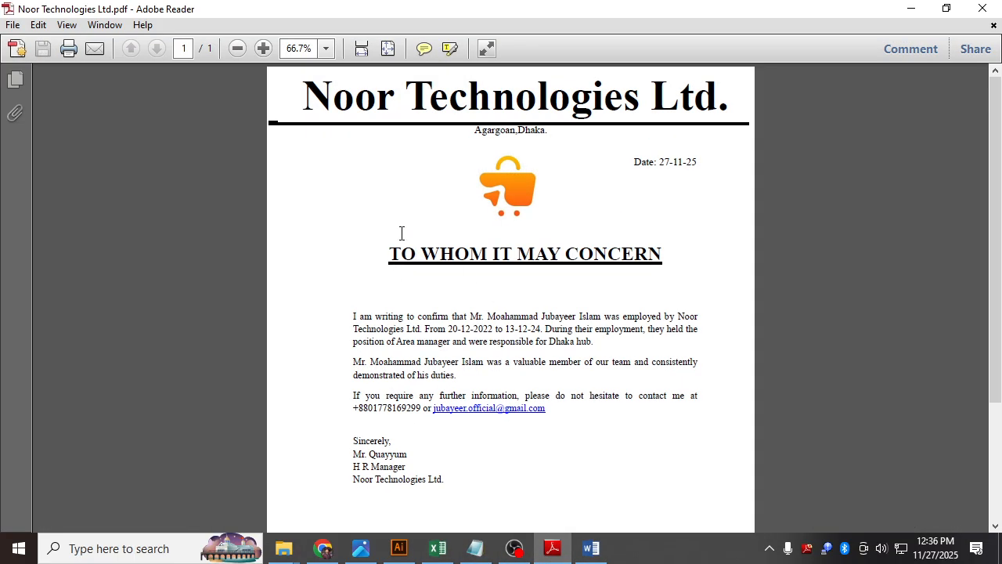
{"action": "left_click", "coordinate": [552, 548]}
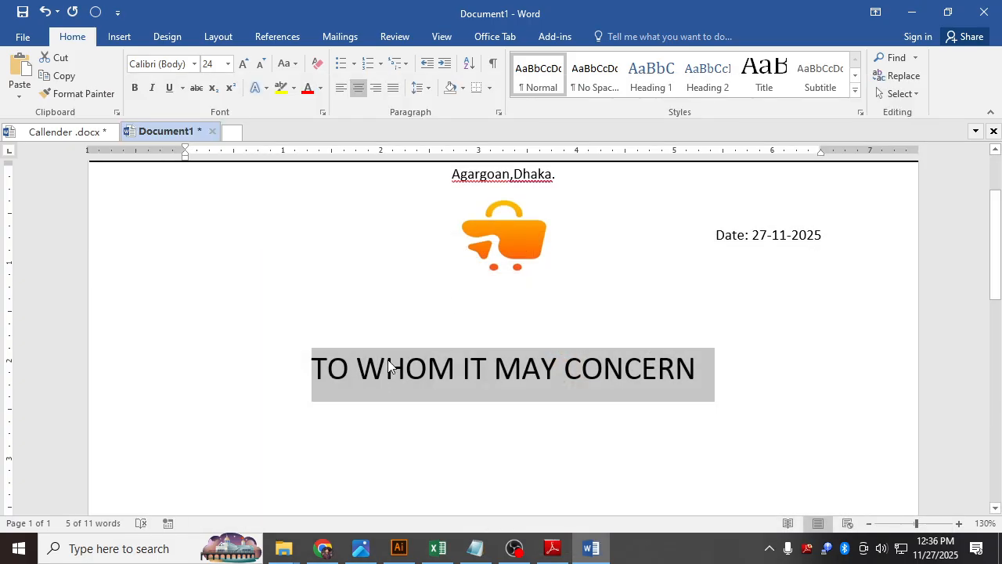
{"action": "key", "text": "ctrl+b"}
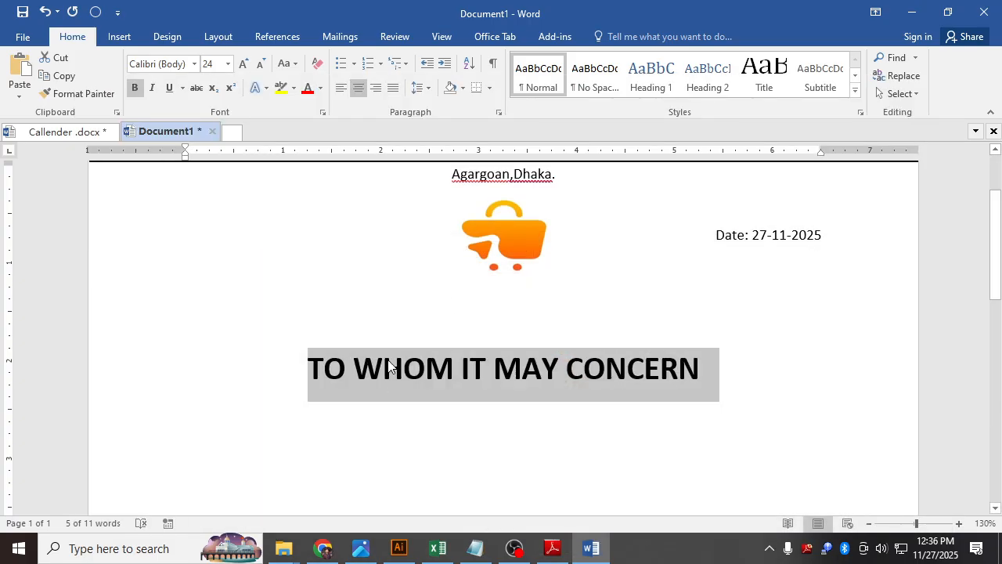
{"action": "left_click", "coordinate": [137, 89]}
{"action": "left_click", "coordinate": [137, 88]}
{"action": "key", "text": "ctrl+u"}
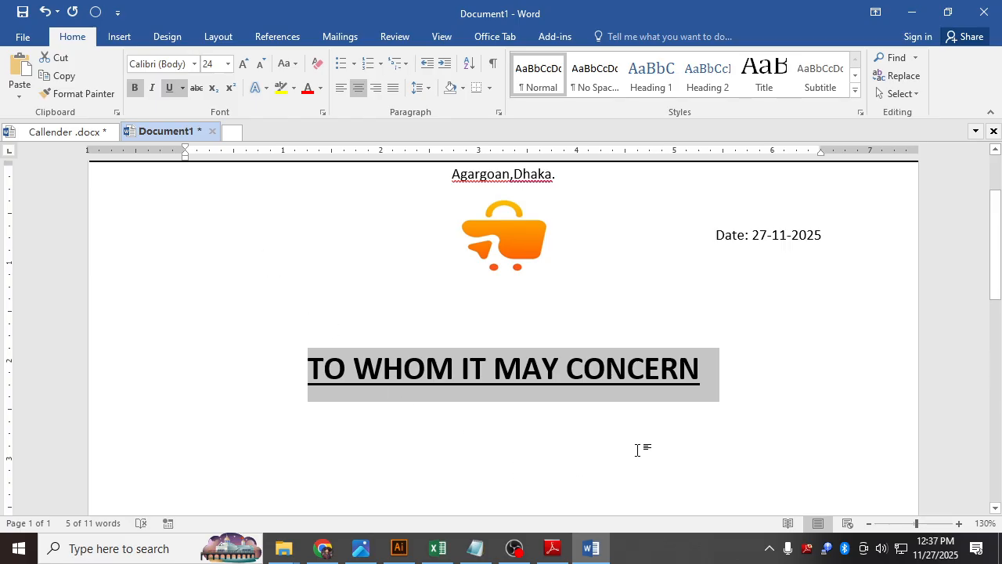
Delete one blank line above the "TO WHOM IT MAY CONCERN" heading and add new lines below it.
{"action": "left_click", "coordinate": [718, 376]}
{"action": "left_click", "coordinate": [718, 376]}
{"action": "key", "text": "Return"}
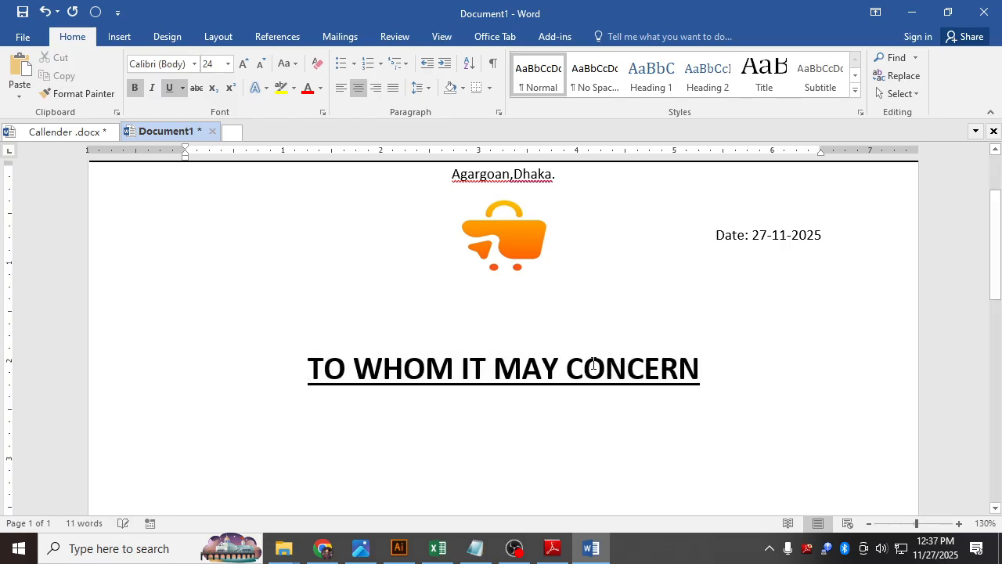
{"action": "left_click", "coordinate": [352, 328]}
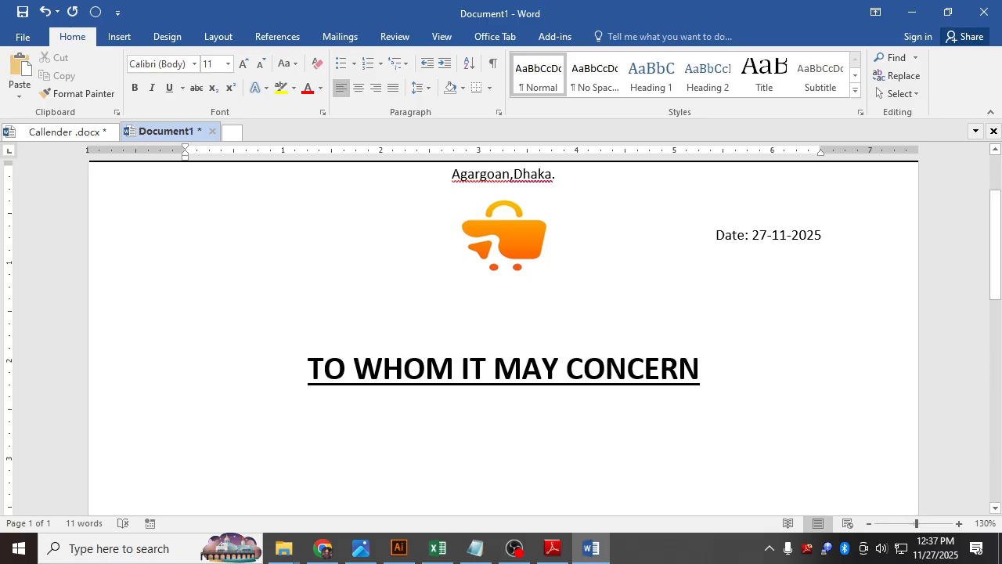
{"action": "key", "text": "BackSpace"}
{"action": "key", "text": "Return"}
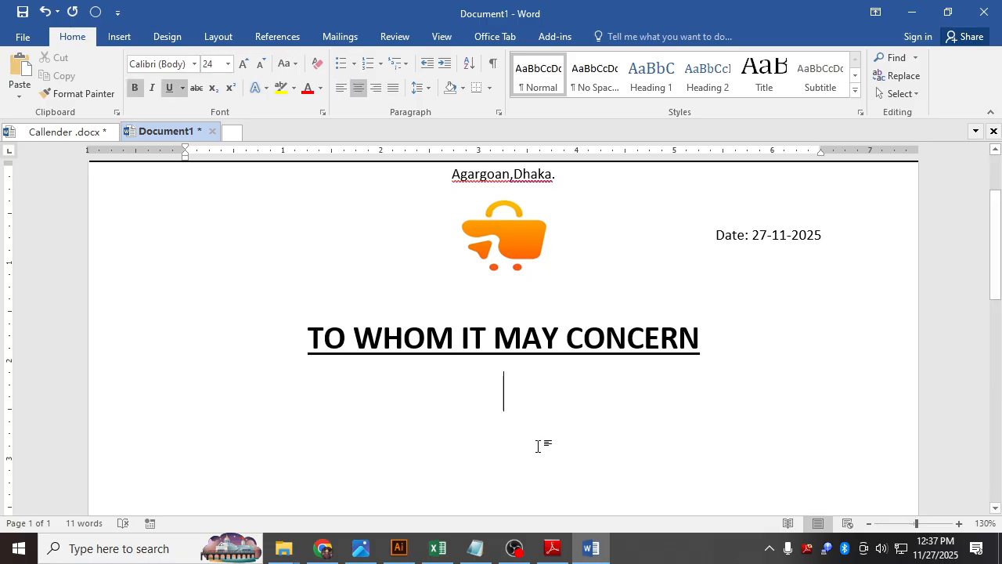
Copy the letter's body paragraphs and signature block from the Notepad text and paste them below the heading in the Word document.
{"action": "left_click", "coordinate": [553, 548]}
{"action": "left_click", "coordinate": [554, 549]}
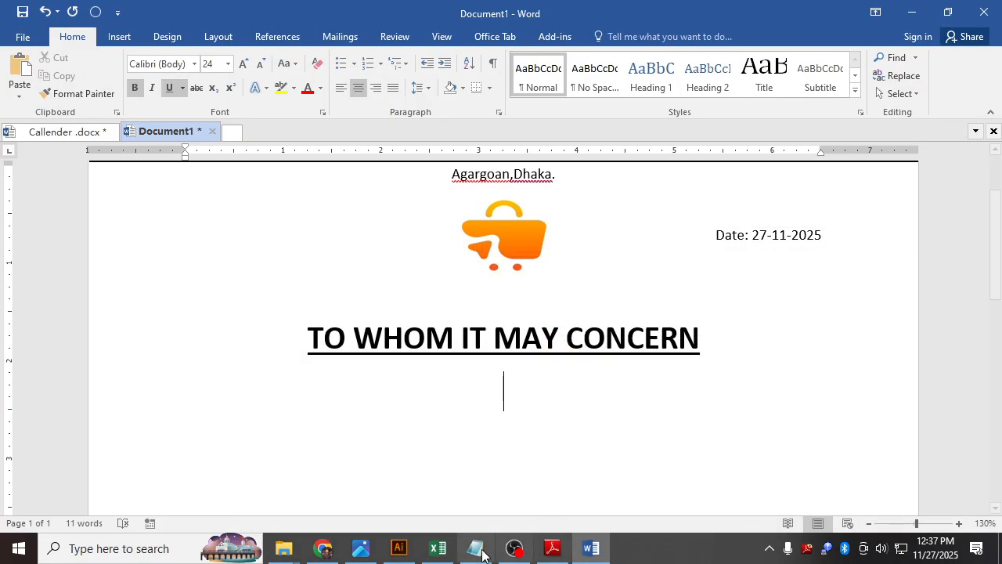
{"action": "left_click", "coordinate": [475, 548]}
{"action": "left_click_drag", "start_coordinate": [177, 372], "coordinate": [309, 473]}
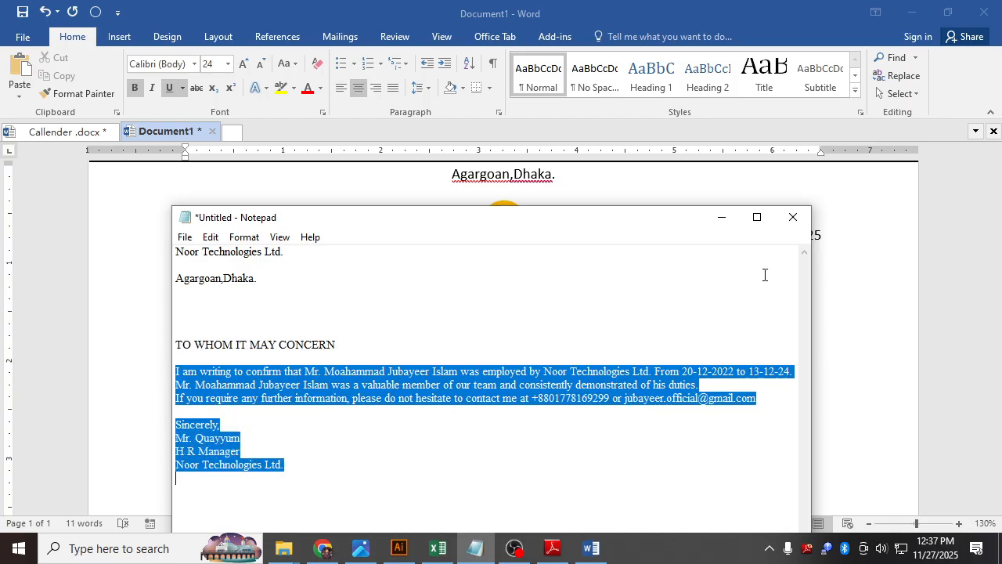
{"action": "left_click", "coordinate": [868, 296]}
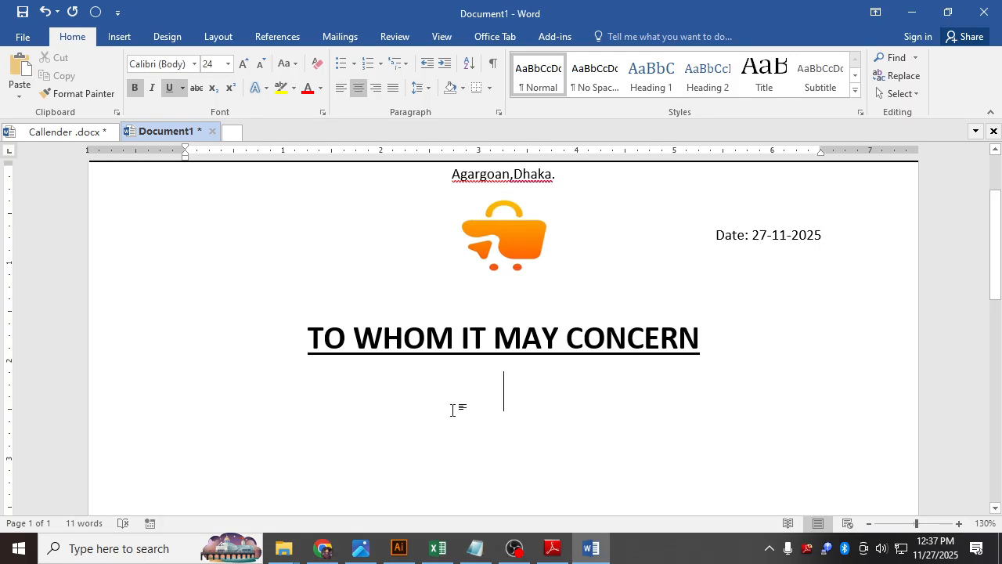
{"action": "key", "text": "ctrl+v"}
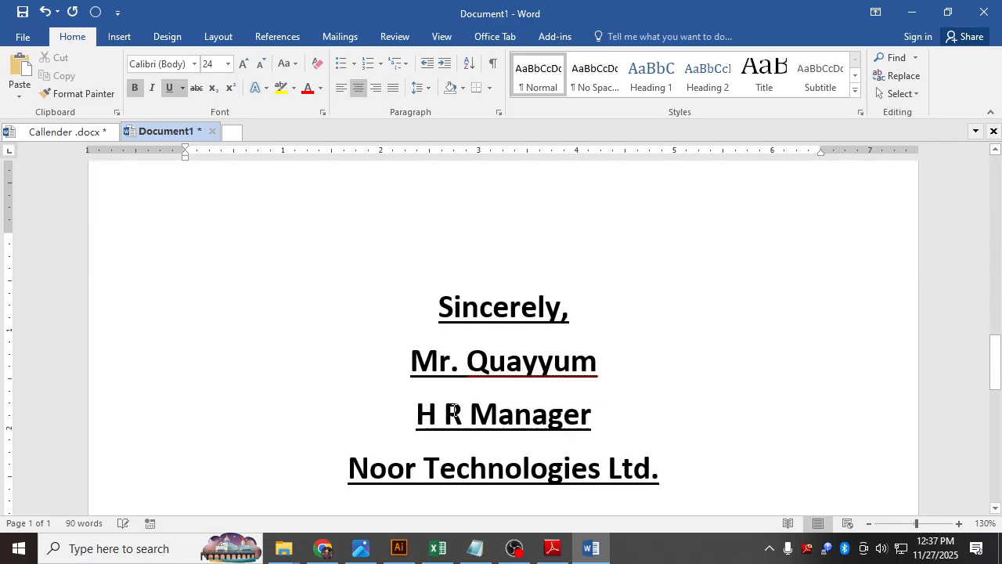
Set the font size of the pasted body paragraphs and signature block to 12.
{"action": "scroll", "coordinate": [453, 412], "scroll_direction": "down", "scroll_amount": 8, "text": "ctrl"}
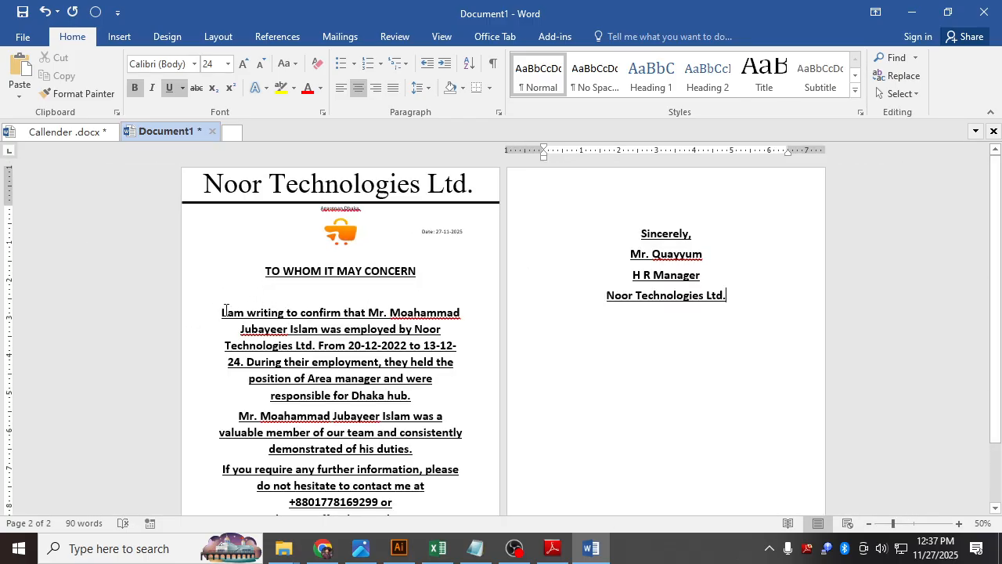
{"action": "left_click_drag", "start_coordinate": [221, 311], "coordinate": [734, 304]}
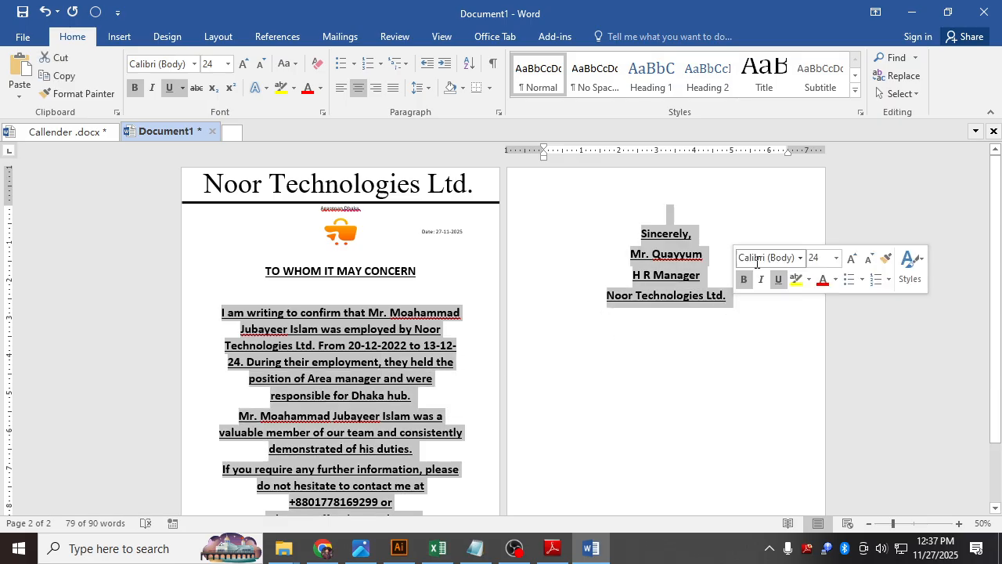
{"action": "left_click", "coordinate": [820, 257]}
{"action": "type", "text": "20"}
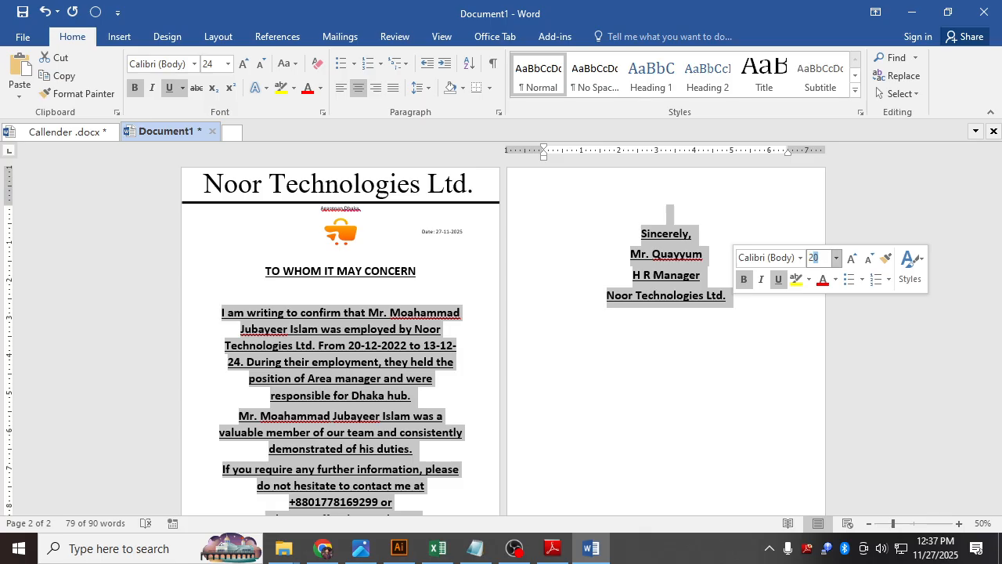
{"action": "type", "text": "-12"}
{"action": "key", "text": "Return"}
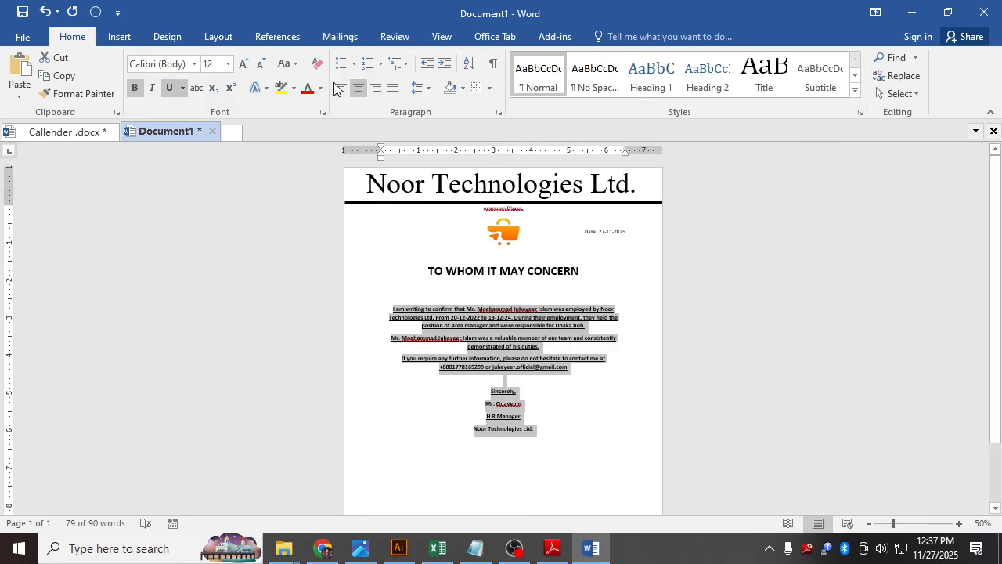
Justify the body paragraphs and signature block, and compare the layout with the reference PDF.
{"action": "left_click", "coordinate": [344, 88]}
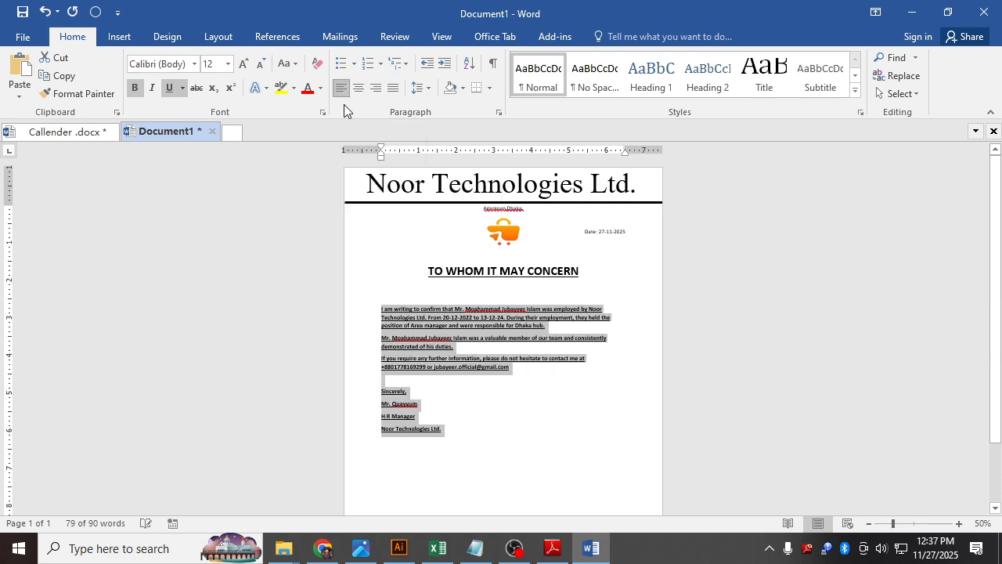
{"action": "left_click", "coordinate": [393, 88]}
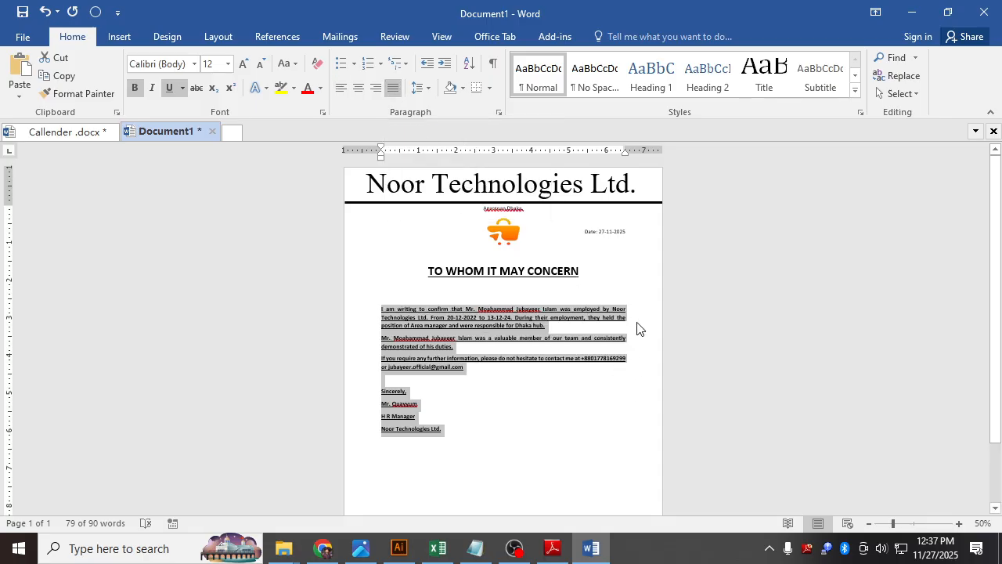
{"action": "left_click", "coordinate": [553, 549]}
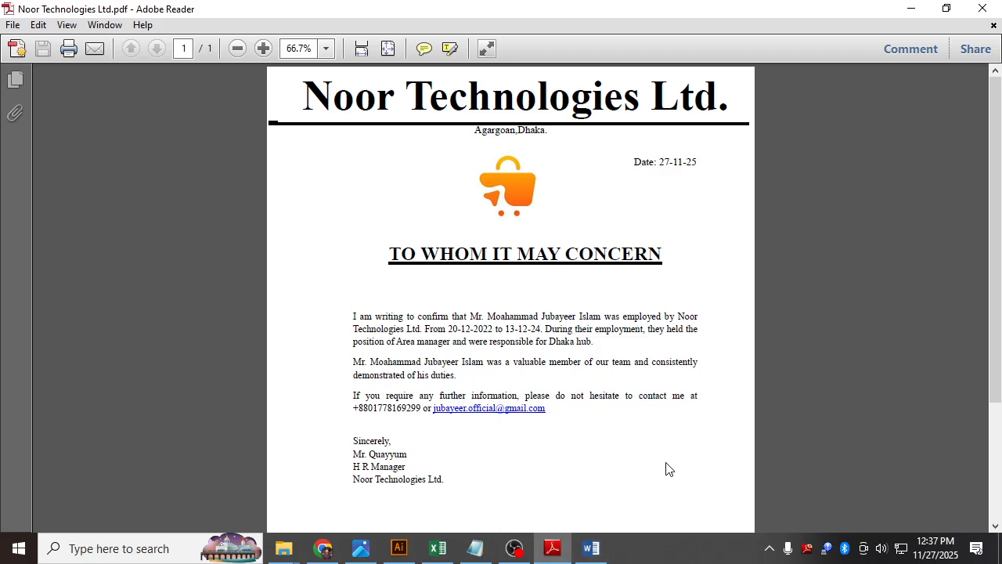
{"action": "left_click", "coordinate": [590, 552]}
{"action": "scroll", "coordinate": [632, 365], "scroll_direction": "up", "scroll_amount": 4}
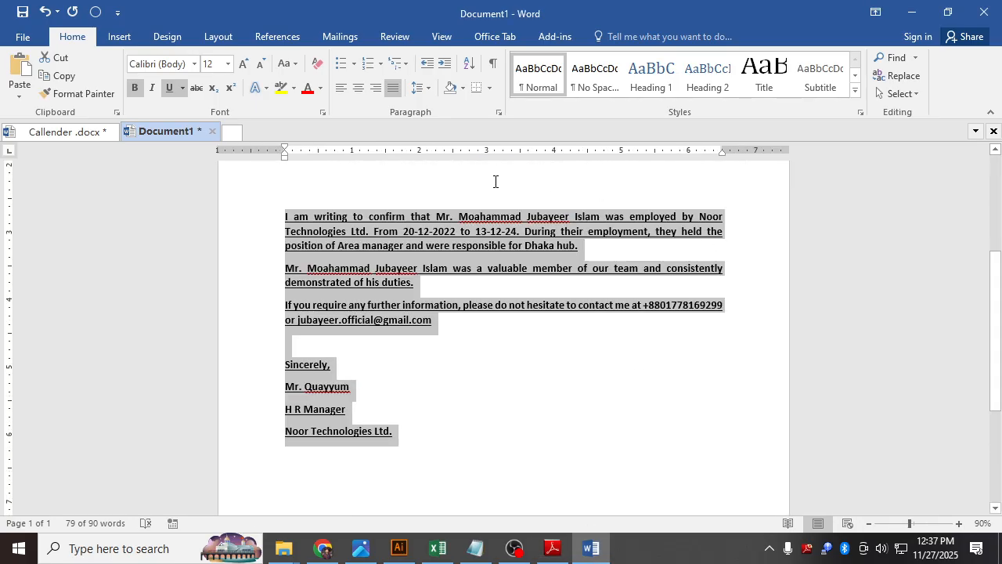
Try left and right alignment on the body text and return it to justified alignment.
{"action": "left_click", "coordinate": [342, 92]}
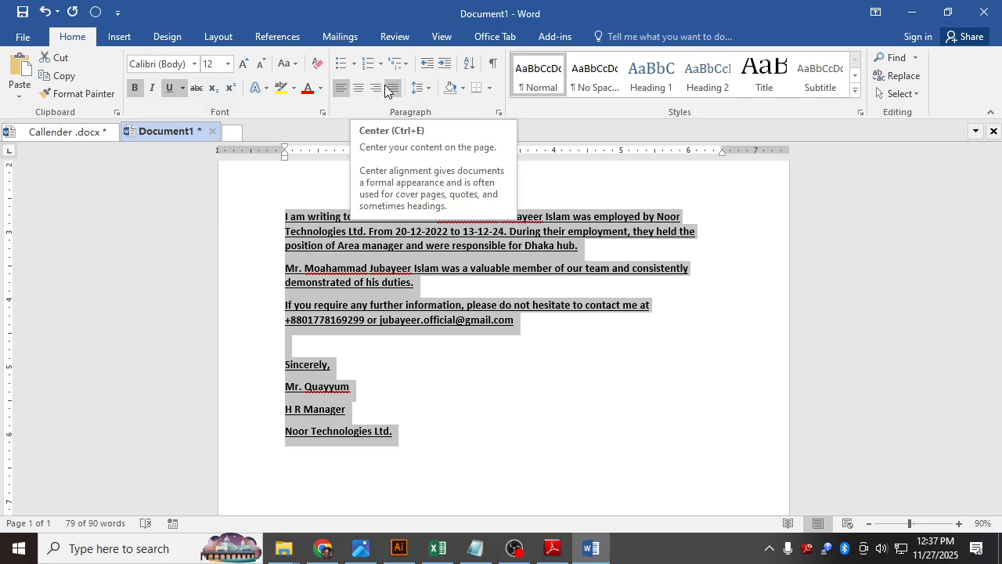
{"action": "left_click", "coordinate": [393, 88]}
{"action": "left_click", "coordinate": [376, 88]}
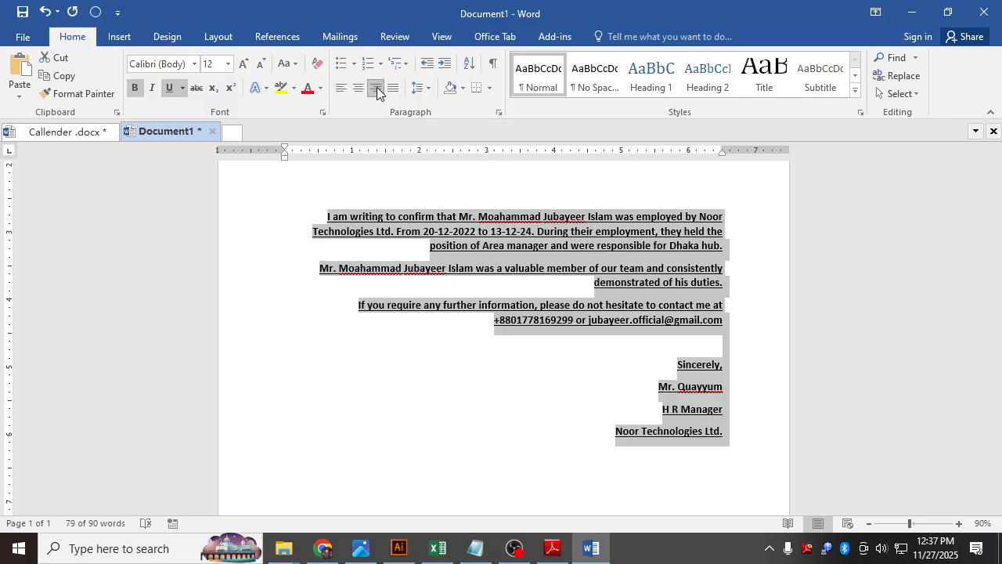
{"action": "left_click", "coordinate": [394, 89]}
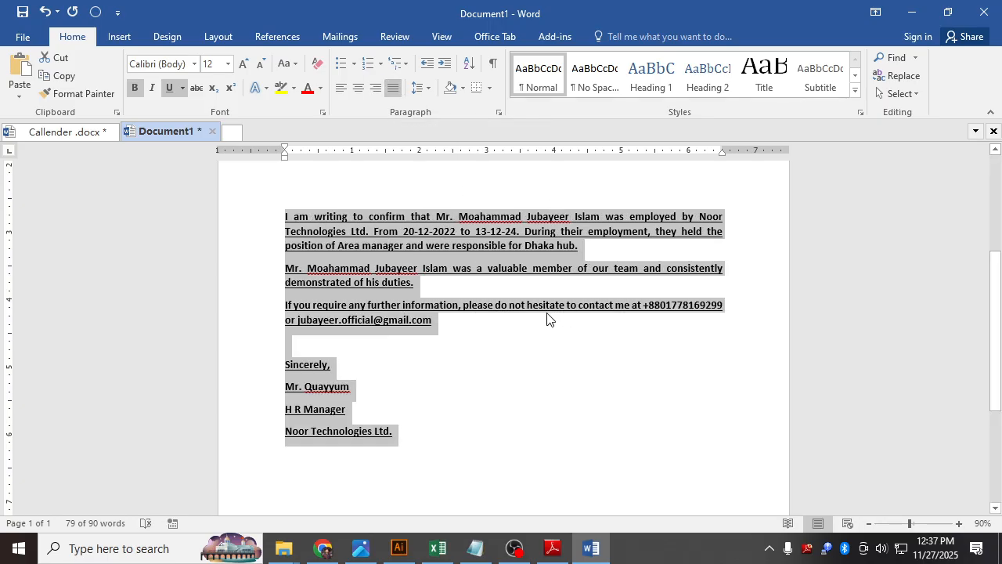
{"action": "key", "text": "ctrl+j"}
{"action": "key", "text": "ctrl+j"}
{"action": "left_click", "coordinate": [490, 354]}
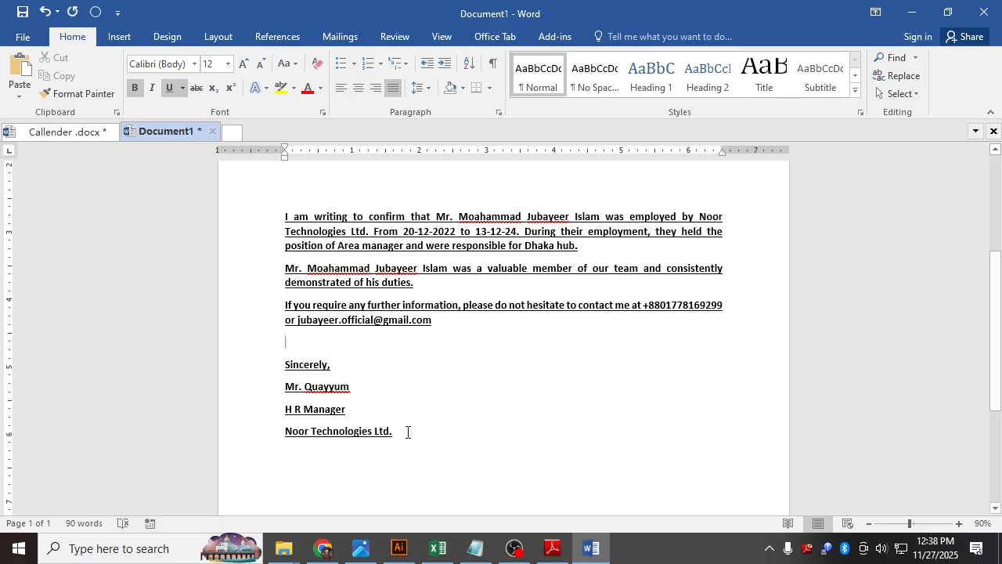
Remove the underline and bold formatting from the body paragraphs and signature block.
{"action": "left_click_drag", "start_coordinate": [408, 431], "coordinate": [284, 216]}
{"action": "key", "text": "ctrl+u"}
{"action": "key", "text": "ctrl+b"}
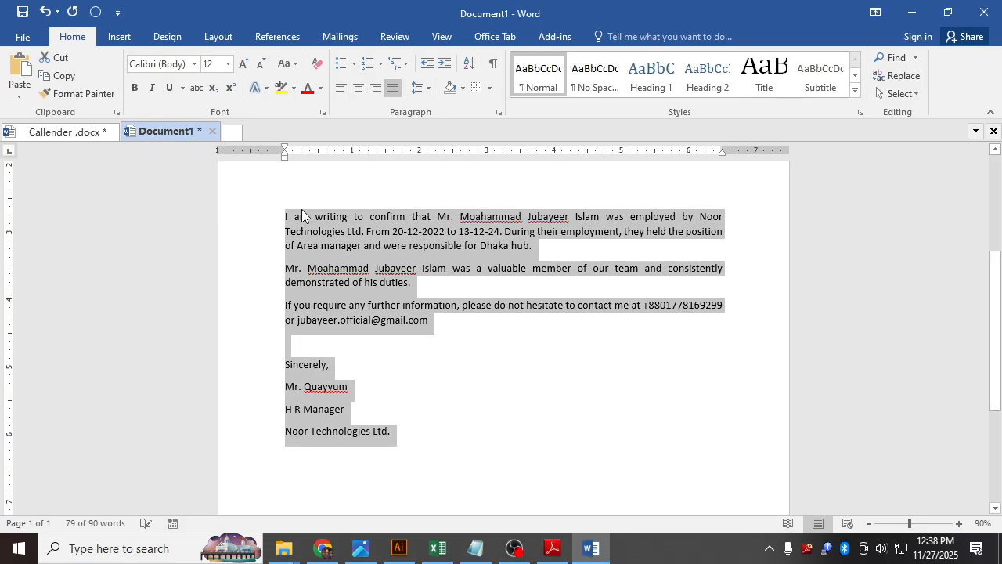
{"action": "left_click", "coordinate": [368, 372]}
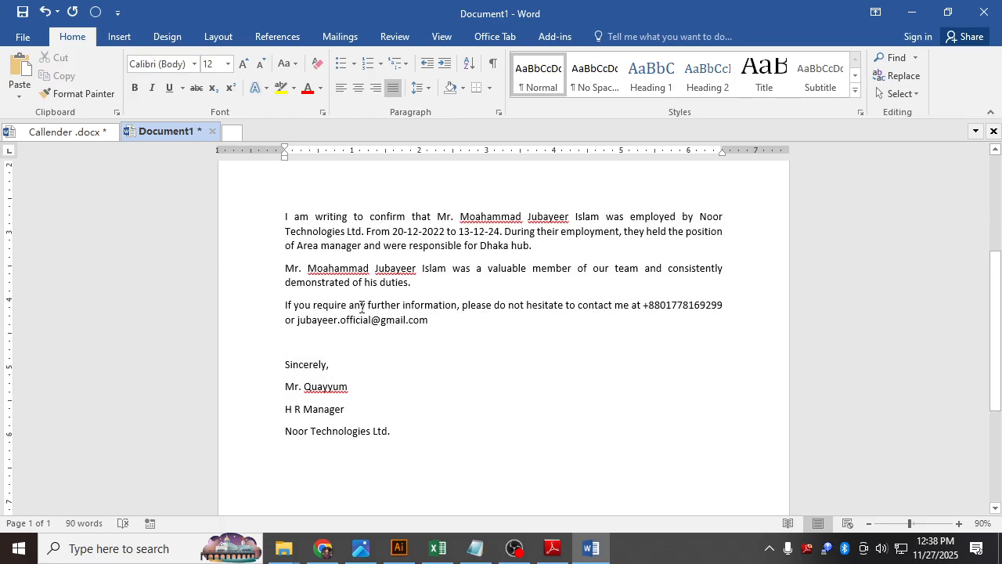
Change the font of the body paragraphs and signature block to Times New Roman.
{"action": "scroll", "coordinate": [362, 307], "scroll_direction": "up", "scroll_amount": 2}
{"action": "scroll", "coordinate": [287, 168], "scroll_direction": "down", "scroll_amount": 2}
{"action": "left_click_drag", "start_coordinate": [404, 432], "coordinate": [287, 213]}
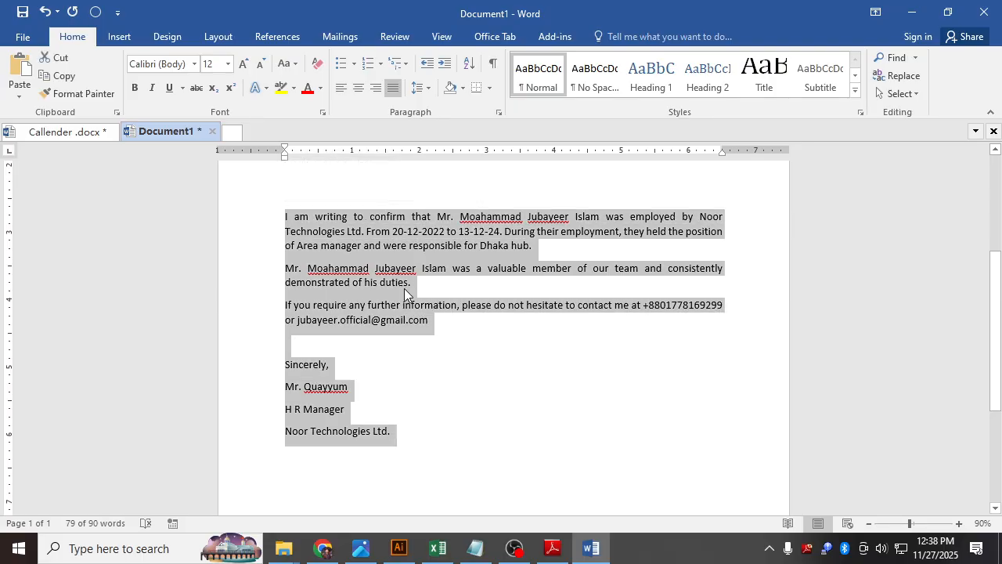
{"action": "left_click", "coordinate": [164, 67]}
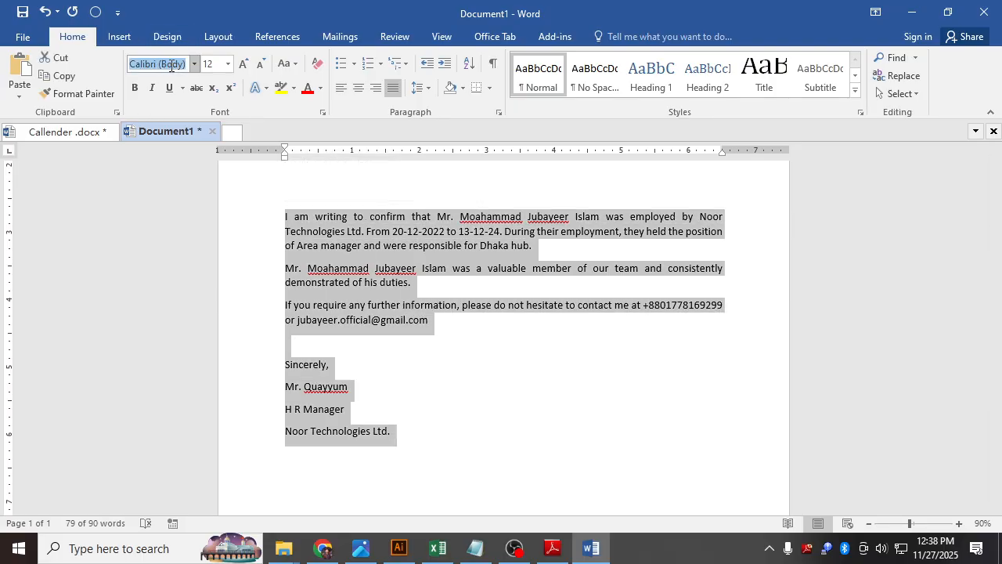
{"action": "type", "text": "Times New Ro"}
{"action": "key", "text": "Return"}
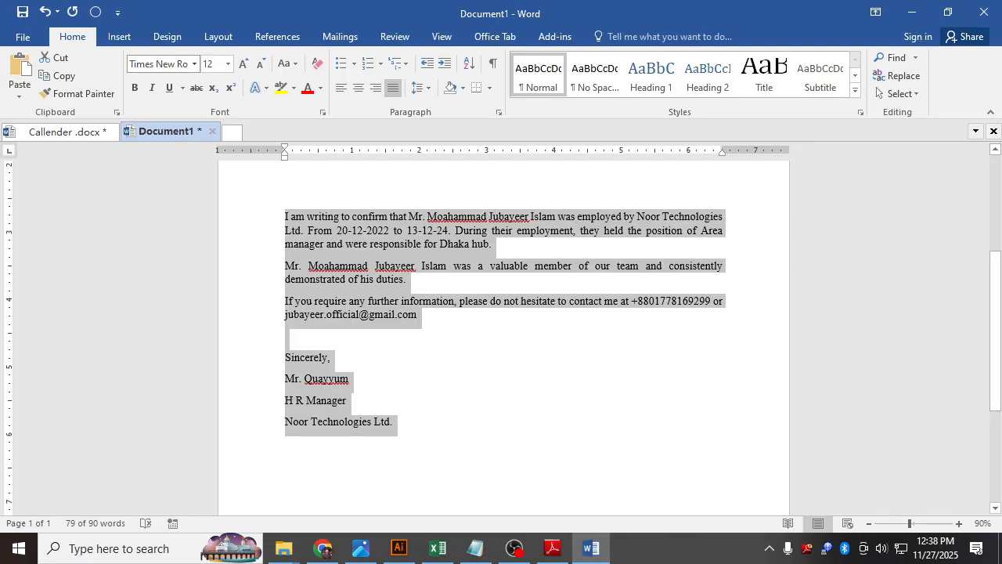
Add the two flagged parts of the employee's name in the first body paragraph to the spelling dictionary.
{"action": "left_click", "coordinate": [313, 197]}
{"action": "left_click", "coordinate": [453, 219]}
{"action": "right_click", "coordinate": [453, 219]}
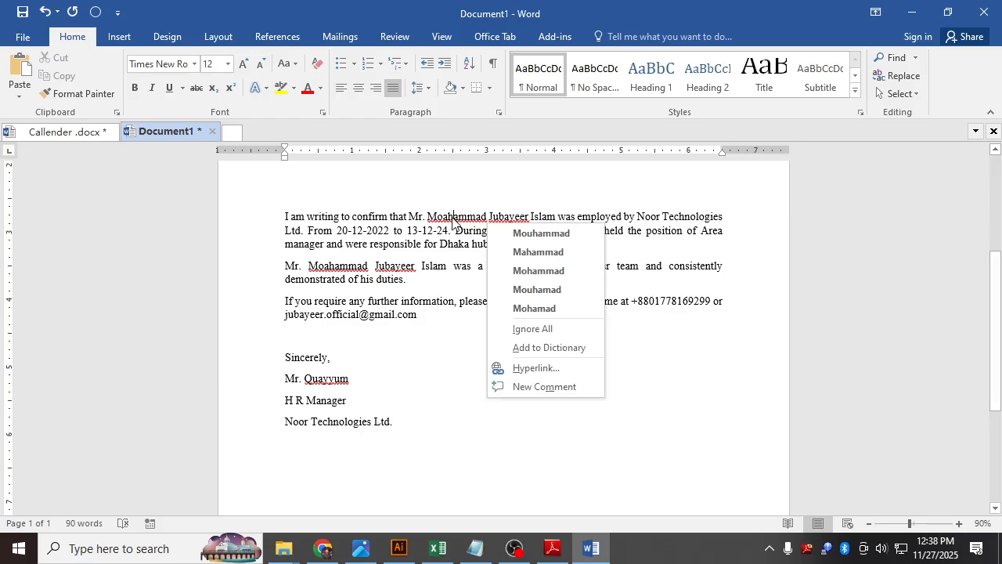
{"action": "left_click", "coordinate": [546, 349]}
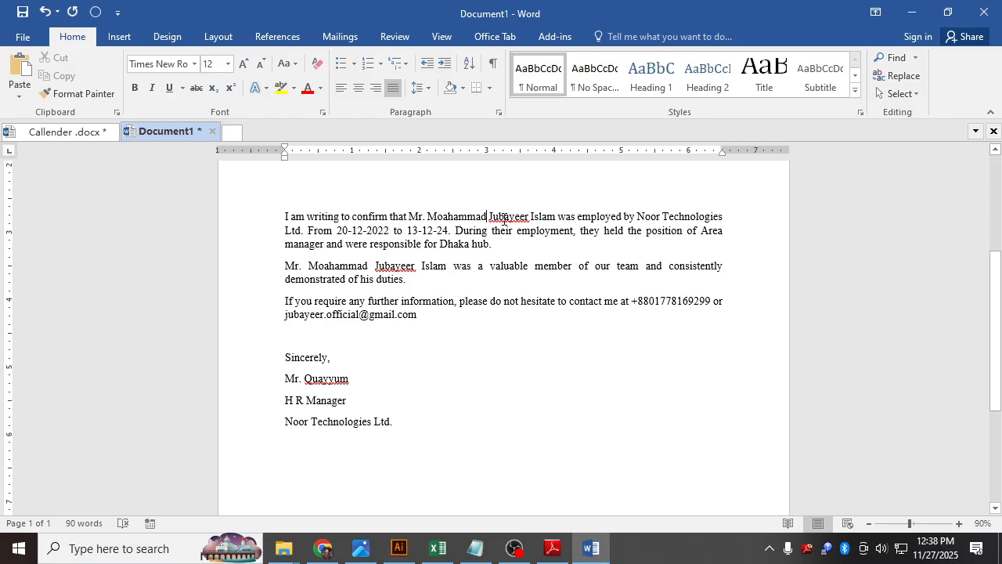
{"action": "right_click", "coordinate": [504, 217]}
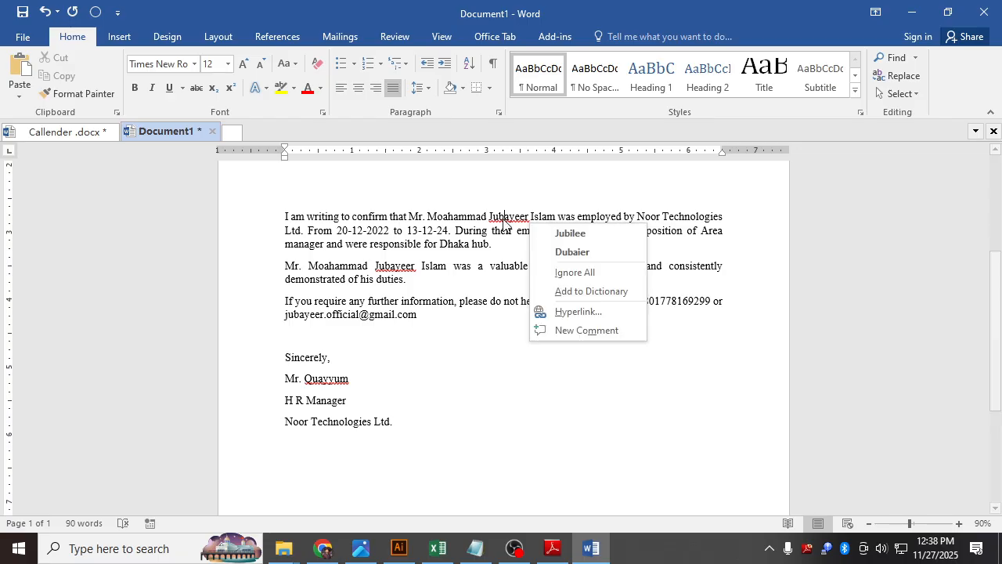
{"action": "left_click", "coordinate": [568, 288]}
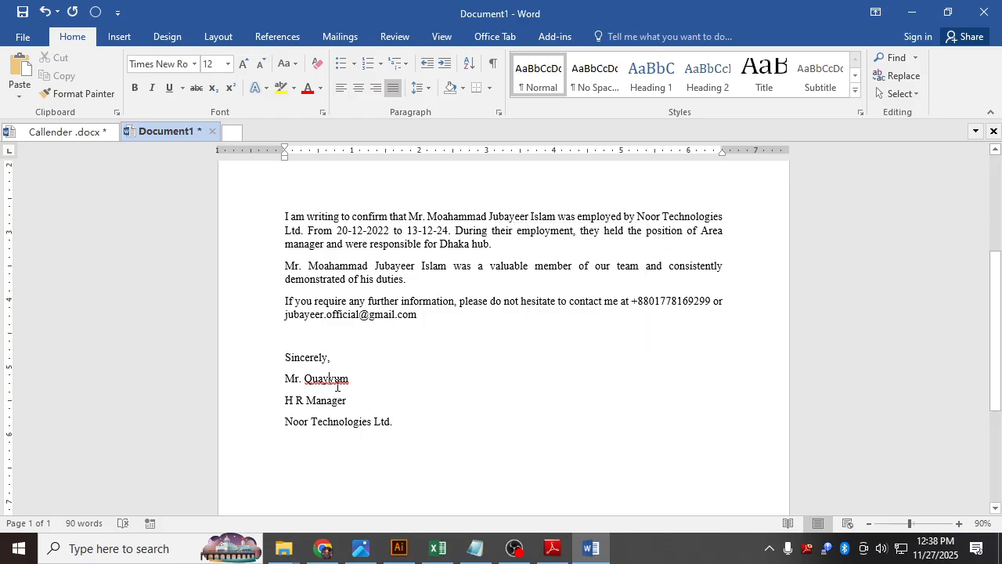
Add the flagged surname in the signature block to the spelling dictionary.
{"action": "scroll", "coordinate": [339, 386], "scroll_direction": "up", "scroll_amount": 7, "text": "ctrl"}
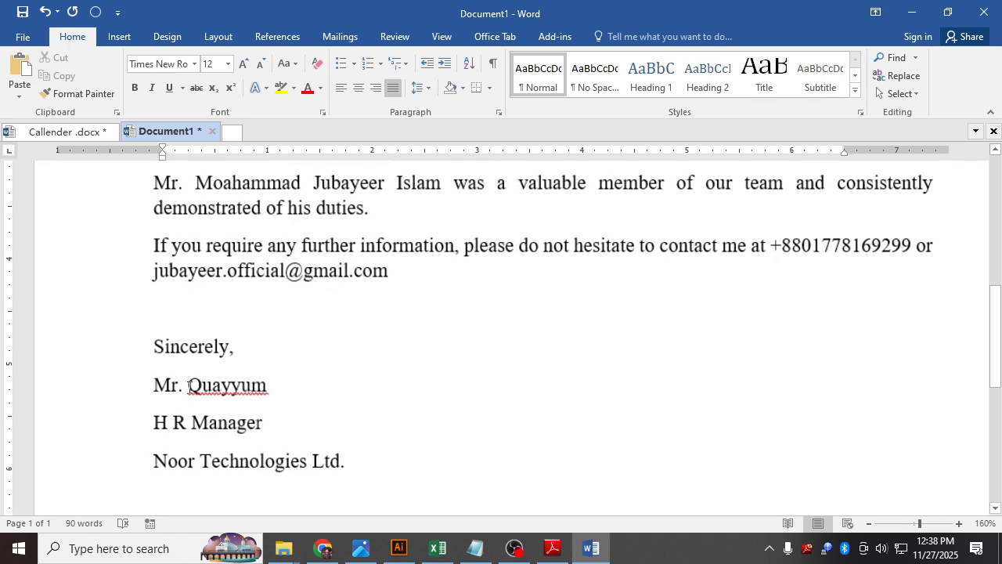
{"action": "right_click", "coordinate": [232, 385]}
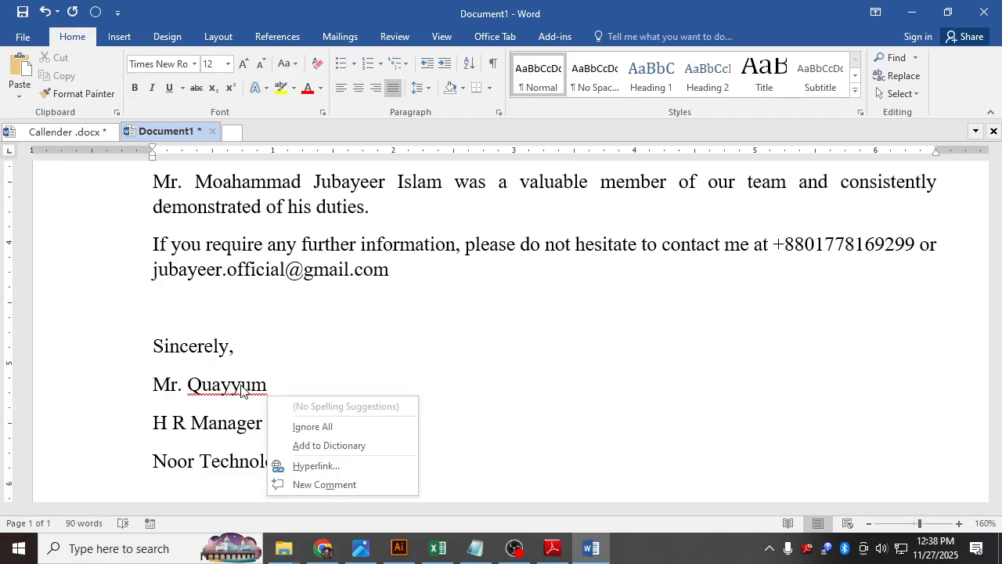
{"action": "left_click", "coordinate": [233, 385]}
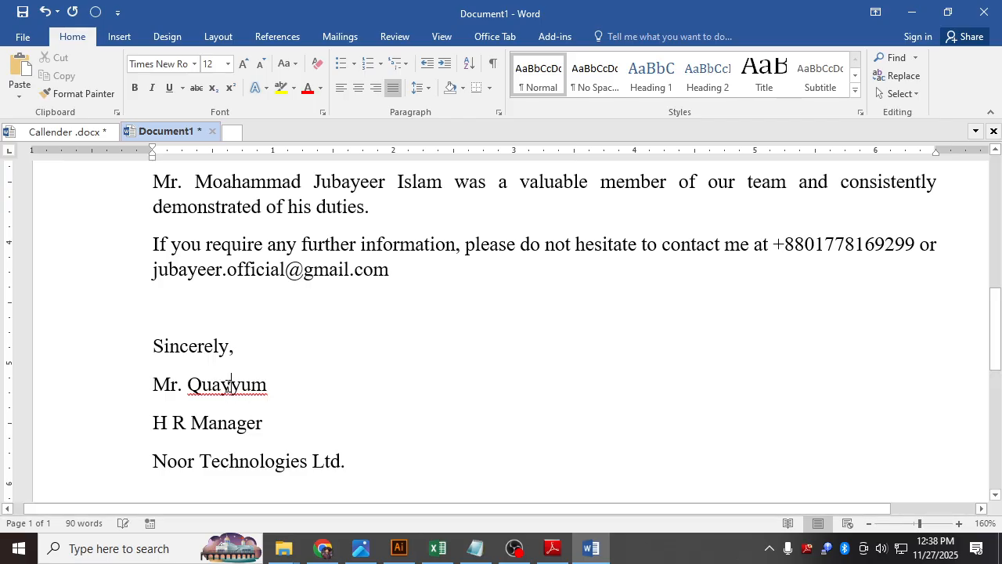
{"action": "right_click", "coordinate": [234, 385]}
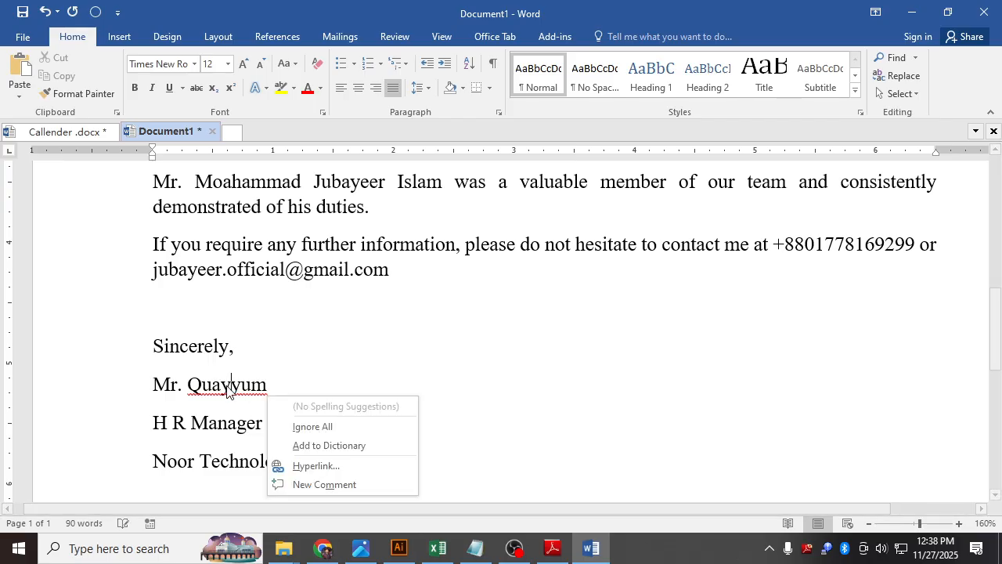
{"action": "left_click", "coordinate": [318, 447]}
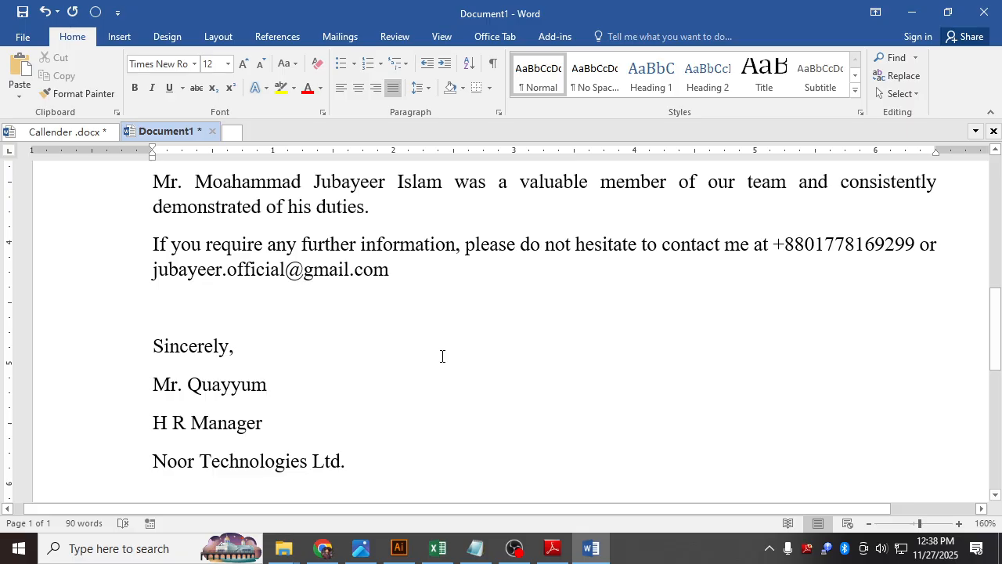
{"action": "key", "text": "ctrl+s"}
{"action": "left_click", "coordinate": [25, 76]}
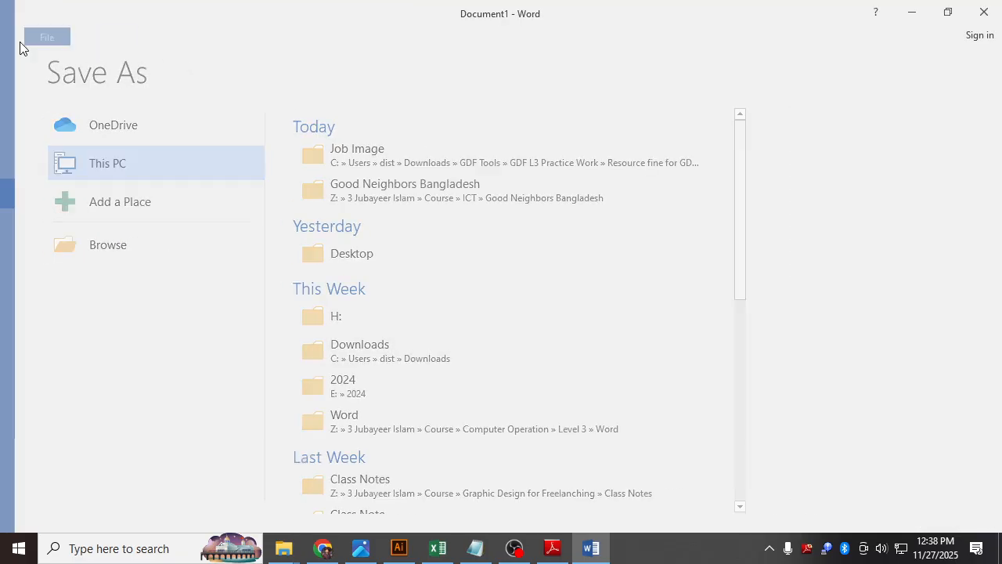
{"action": "scroll", "coordinate": [437, 309], "scroll_direction": "down", "scroll_amount": 7}
{"action": "scroll", "coordinate": [537, 297], "scroll_direction": "up", "scroll_amount": 3}
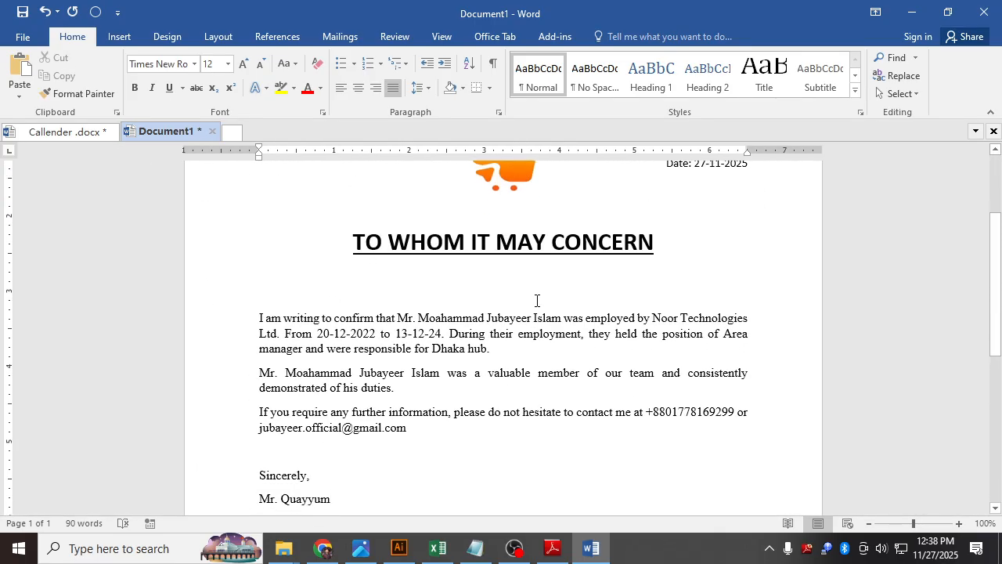
{"action": "scroll", "coordinate": [537, 301], "scroll_direction": "down", "scroll_amount": 1}
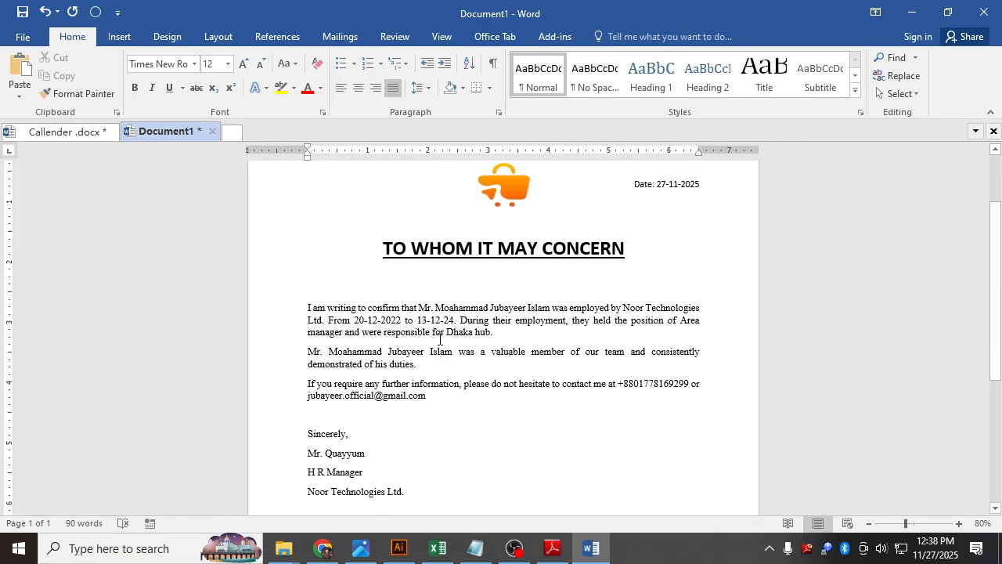
Change the font of the "TO WHOM IT MAY CONCERN" heading to Times New Roman.
{"action": "left_click", "coordinate": [443, 246]}
{"action": "left_click_drag", "start_coordinate": [382, 245], "coordinate": [637, 238]}
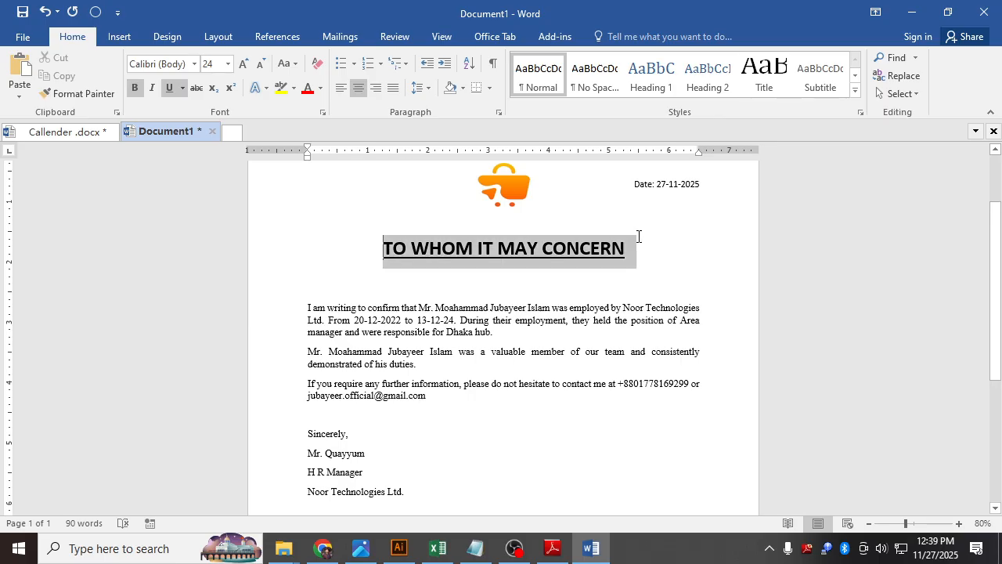
{"action": "left_click", "coordinate": [164, 62]}
{"action": "type", "text": "Times New Roman"}
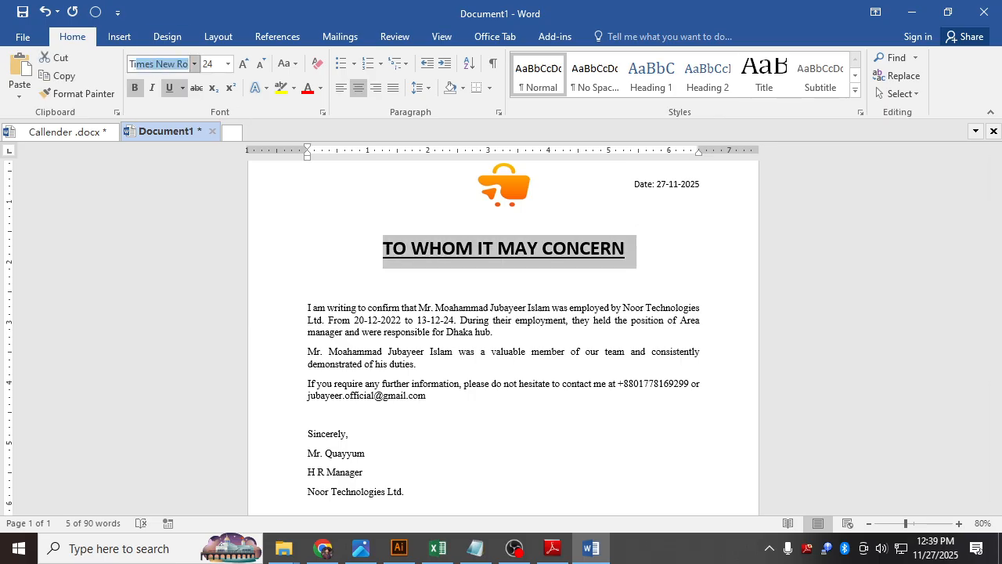
{"action": "key", "text": "Return"}
Change the font of the date line to Times New Roman.
{"action": "scroll", "coordinate": [191, 210], "scroll_direction": "up", "scroll_amount": 3}
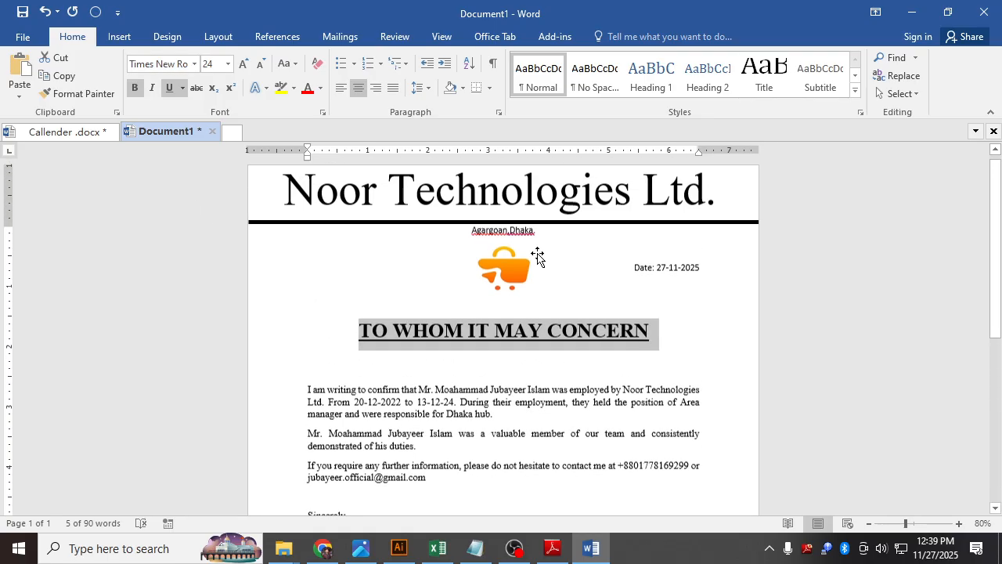
{"action": "left_click", "coordinate": [664, 267]}
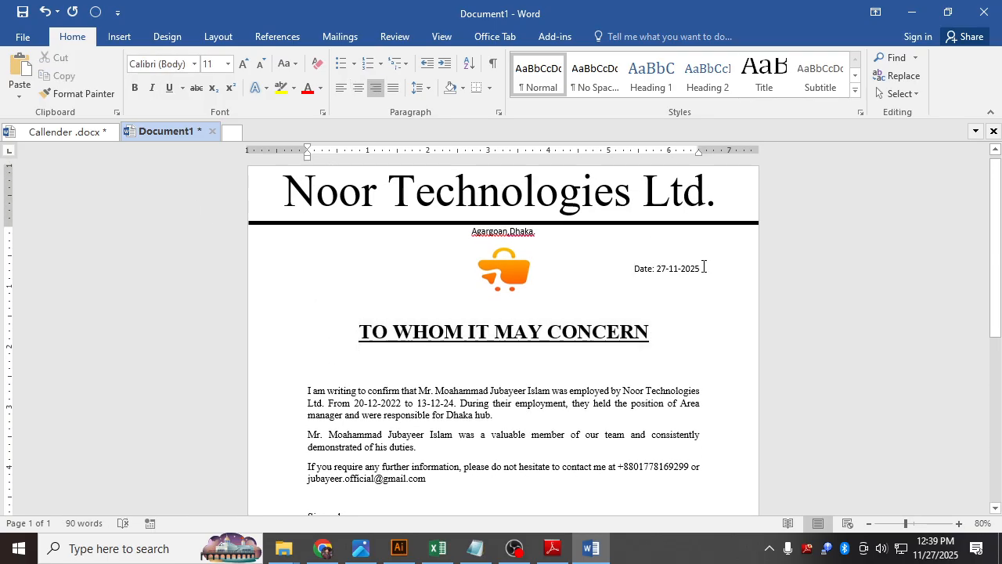
{"action": "left_click_drag", "start_coordinate": [705, 267], "coordinate": [633, 269]}
{"action": "left_click", "coordinate": [161, 64]}
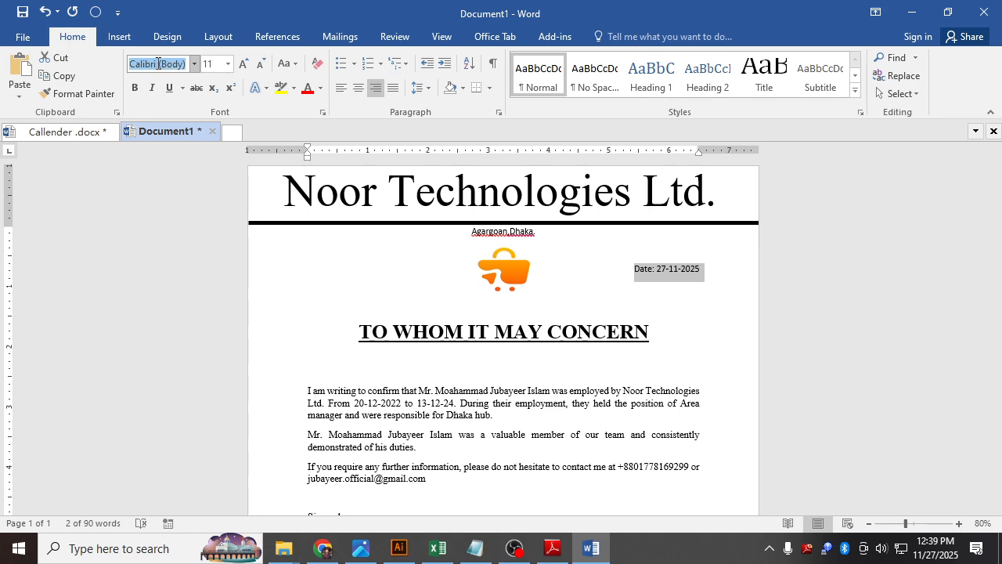
{"action": "type", "text": "Times New Ro"}
{"action": "key", "text": "Return"}
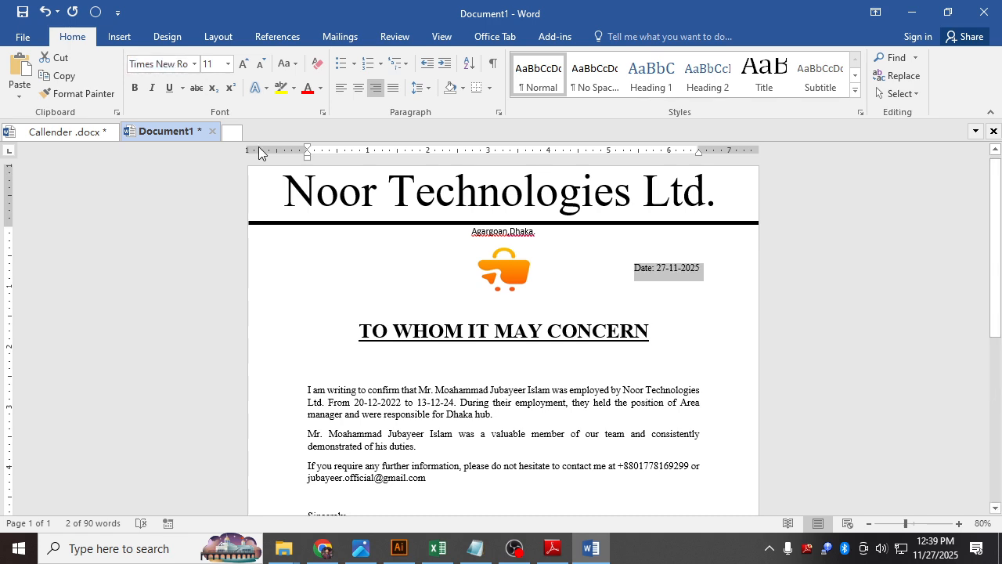
Format the address line below the letterhead as Times New Roman, size 12.
{"action": "left_click_drag", "start_coordinate": [465, 235], "coordinate": [536, 235]}
{"action": "left_click", "coordinate": [538, 233]}
{"action": "left_click", "coordinate": [490, 235]}
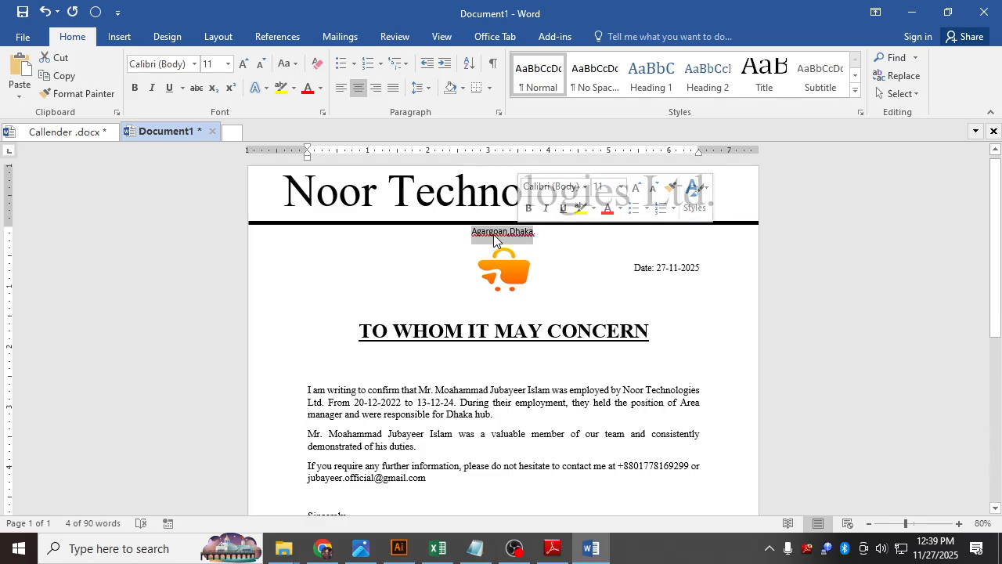
{"action": "left_click", "coordinate": [567, 186]}
{"action": "type", "text": "Times New Ro"}
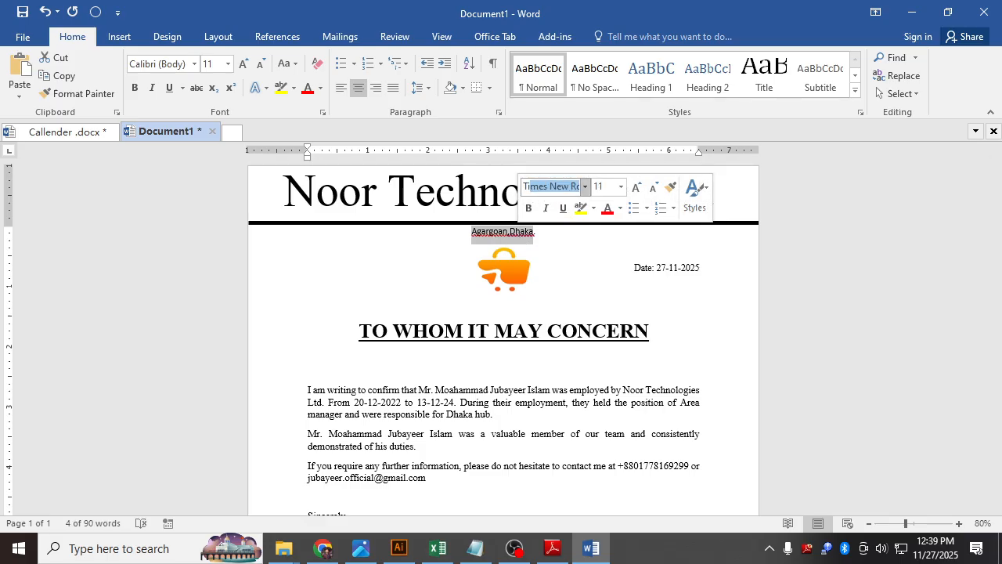
{"action": "key", "text": "Return"}
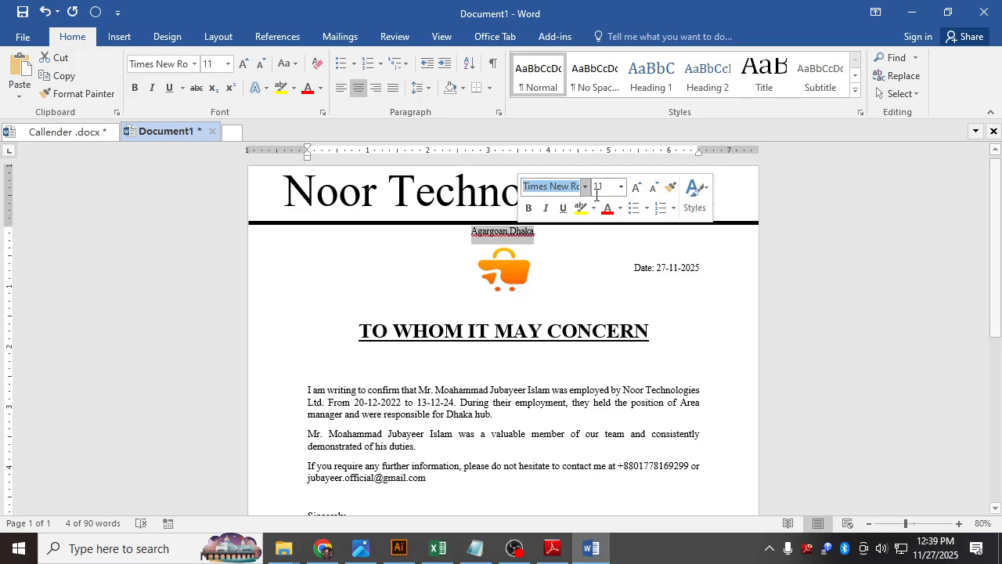
{"action": "left_click", "coordinate": [605, 186]}
{"action": "type", "text": "12"}
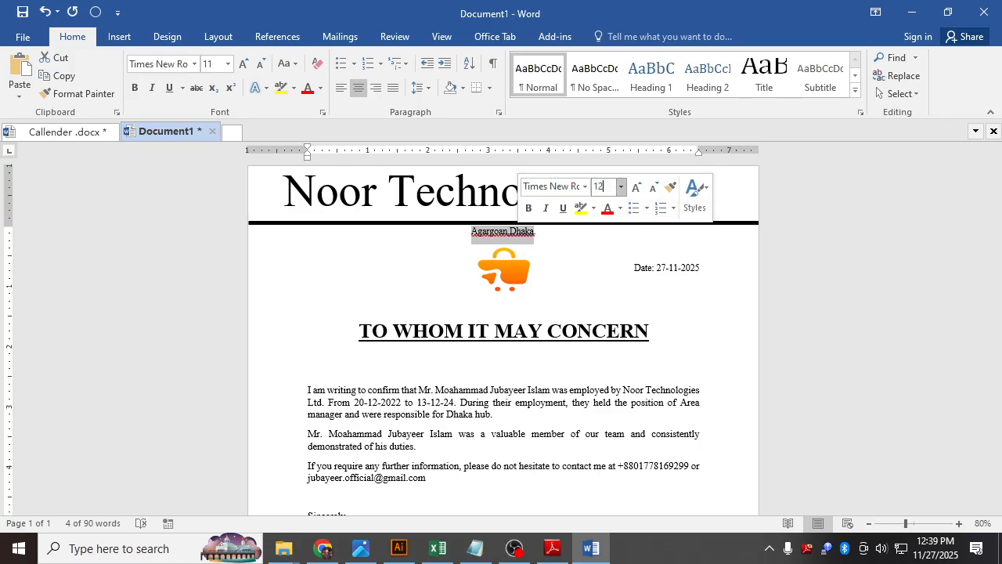
{"action": "key", "text": "Return"}
Set the font size of the date line to 12.
{"action": "left_click", "coordinate": [664, 271]}
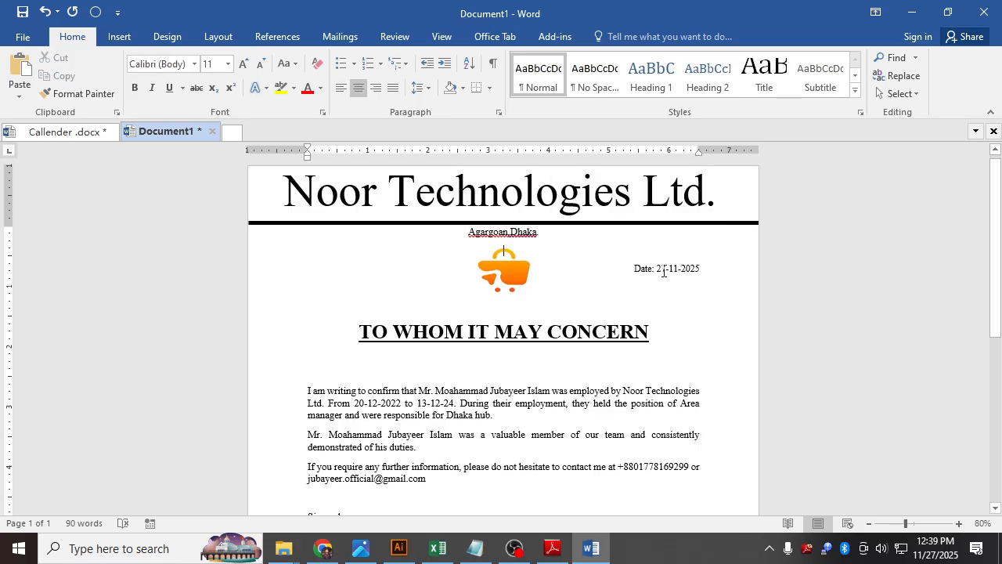
{"action": "left_click_drag", "start_coordinate": [629, 267], "coordinate": [702, 270]}
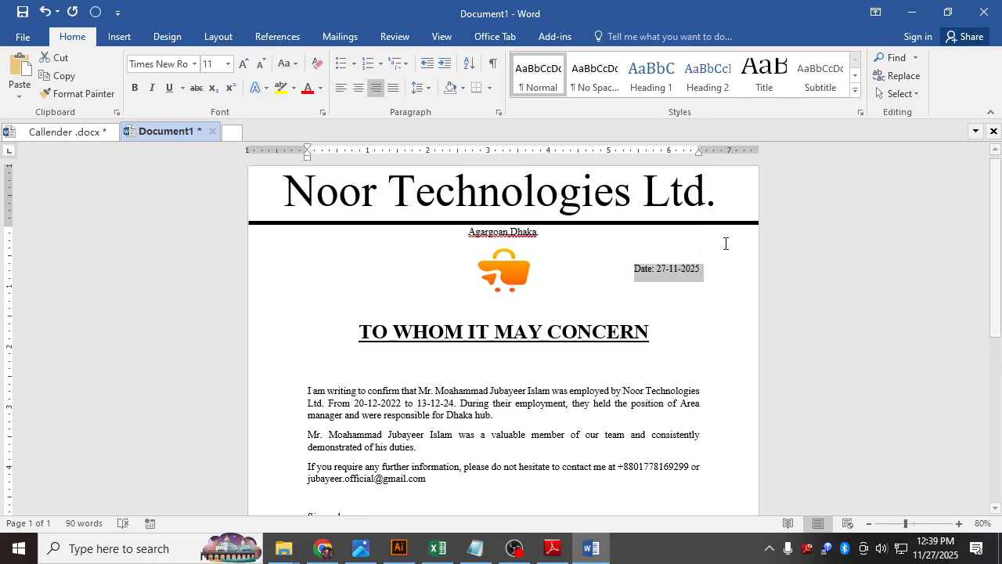
{"action": "right_click", "coordinate": [690, 267]}
{"action": "left_click", "coordinate": [772, 220]}
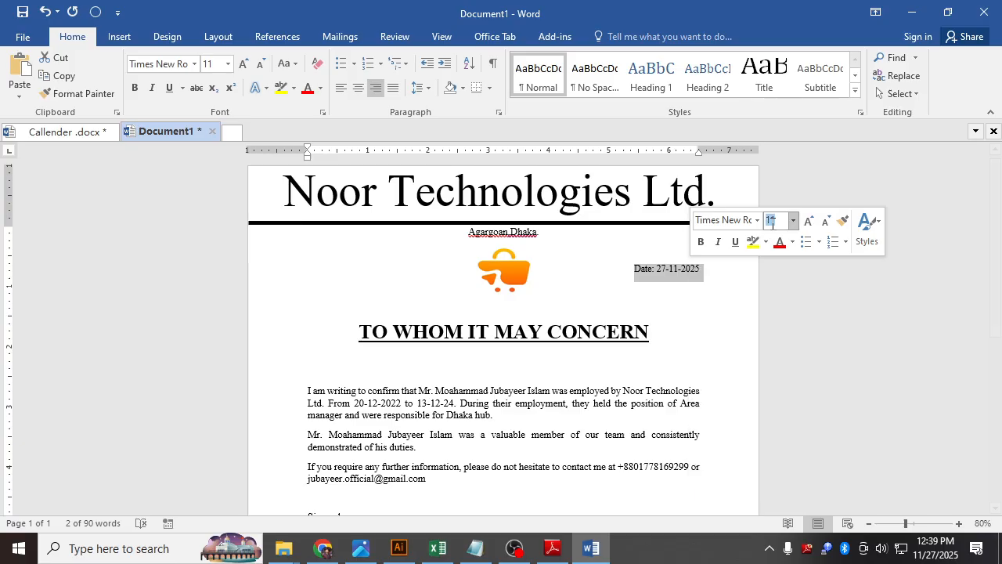
{"action": "type", "text": "12"}
{"action": "key", "text": "Return"}
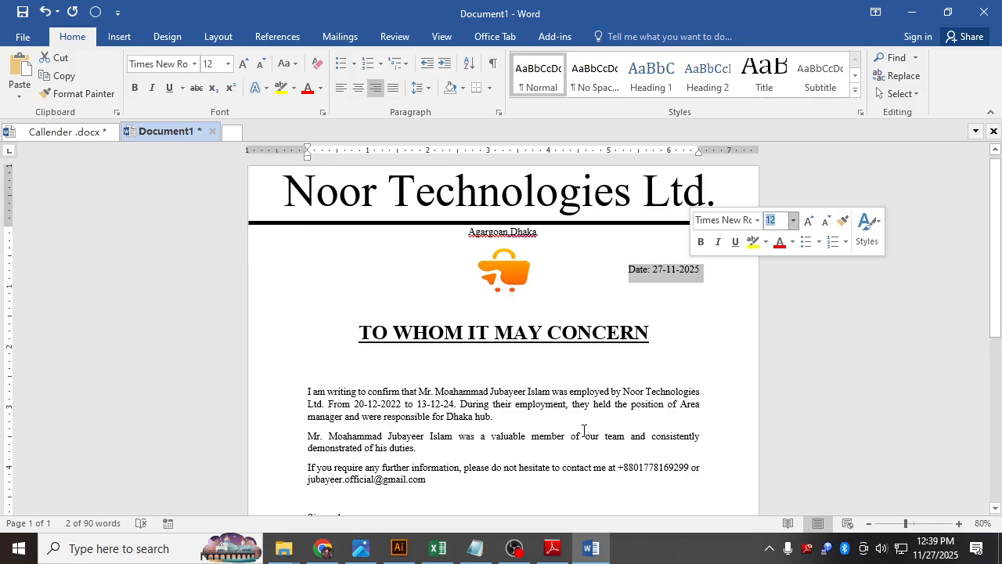
{"action": "left_click", "coordinate": [586, 433]}
Insert a blank line before the address line to shift the letterhead and letter content down the page.
{"action": "scroll", "coordinate": [567, 419], "scroll_direction": "down", "scroll_amount": 5, "text": "ctrl"}
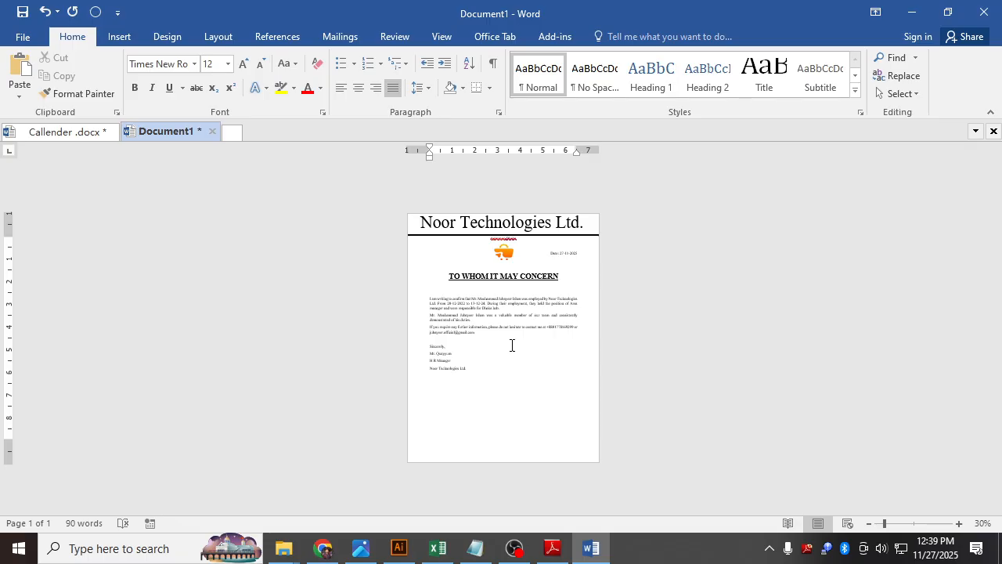
{"action": "scroll", "coordinate": [512, 345], "scroll_direction": "up", "scroll_amount": 2, "text": "ctrl"}
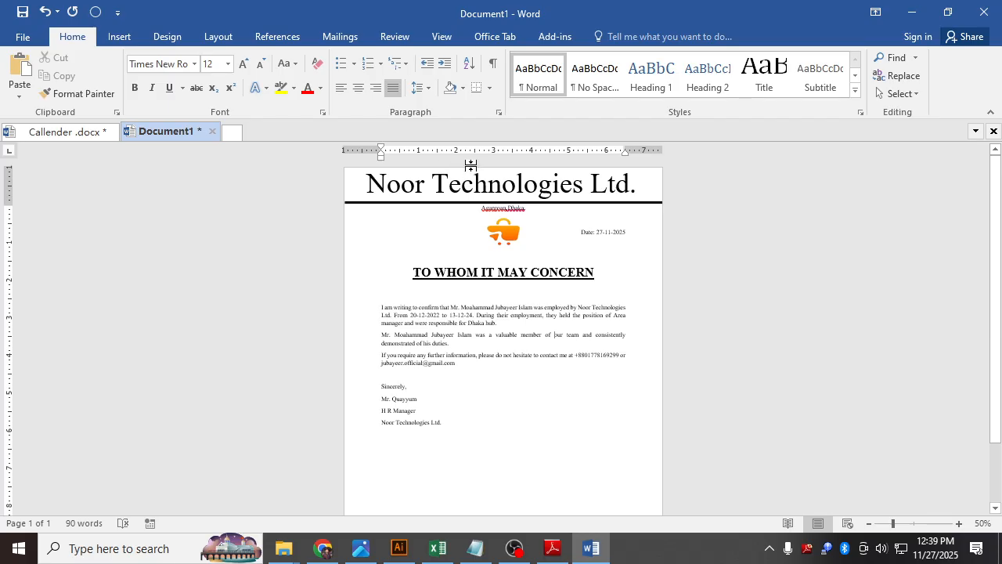
{"action": "left_click", "coordinate": [475, 208]}
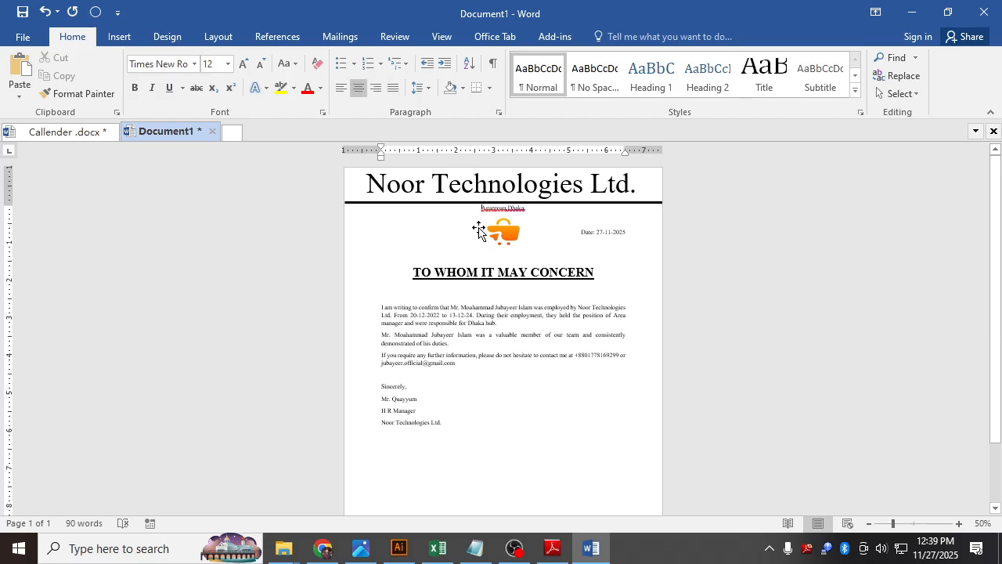
{"action": "scroll", "coordinate": [481, 221], "scroll_direction": "up", "scroll_amount": 1}
{"action": "key", "text": "Return"}
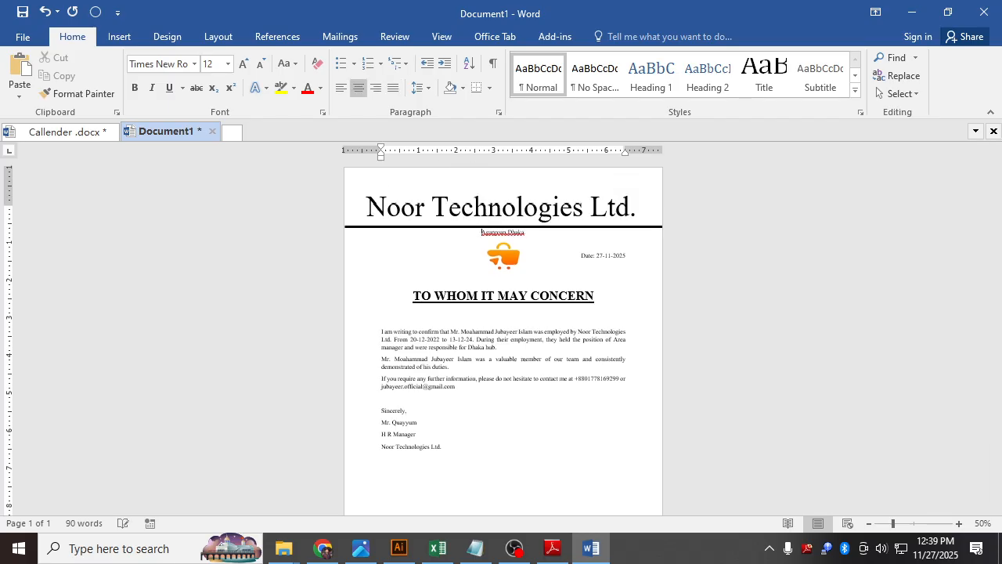
Save the letter to the Desktop as the Word document Agargoan.docx.
{"action": "scroll", "coordinate": [524, 425], "scroll_direction": "down", "scroll_amount": 2}
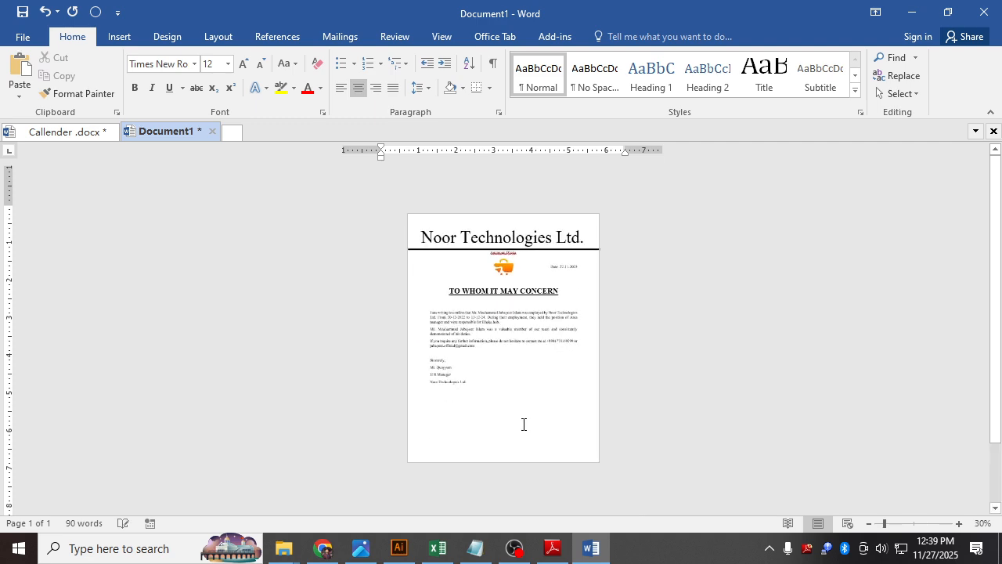
{"action": "left_click", "coordinate": [520, 382]}
{"action": "scroll", "coordinate": [506, 360], "scroll_direction": "up", "scroll_amount": 1}
{"action": "scroll", "coordinate": [506, 360], "scroll_direction": "up", "scroll_amount": 3}
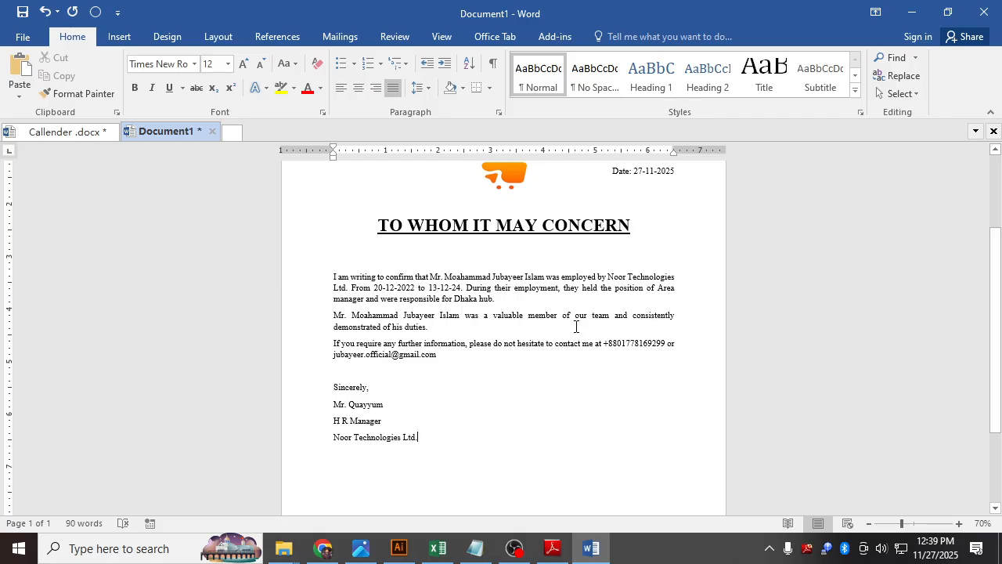
{"action": "left_click", "coordinate": [22, 37]}
{"action": "left_click", "coordinate": [43, 194]}
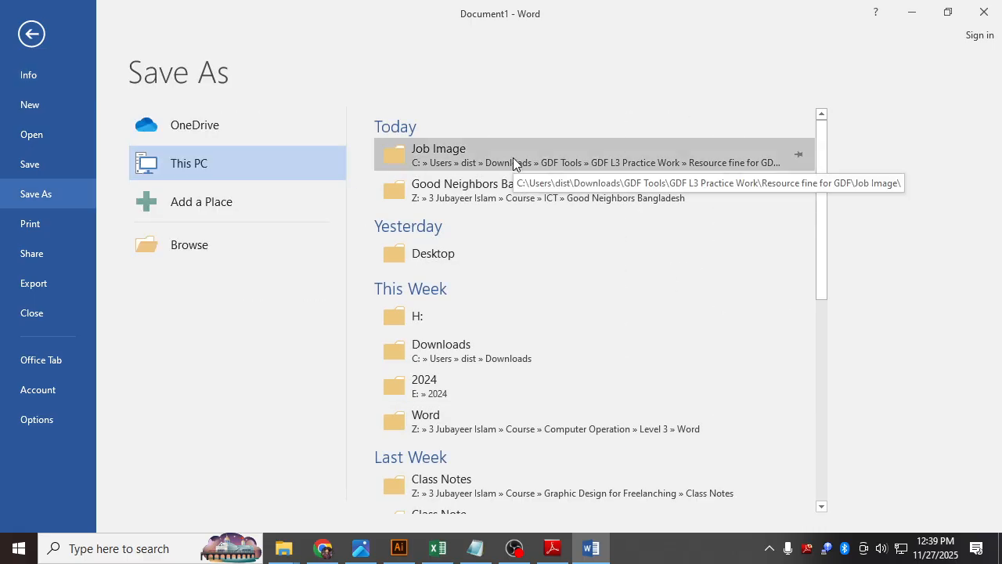
{"action": "left_click", "coordinate": [451, 255]}
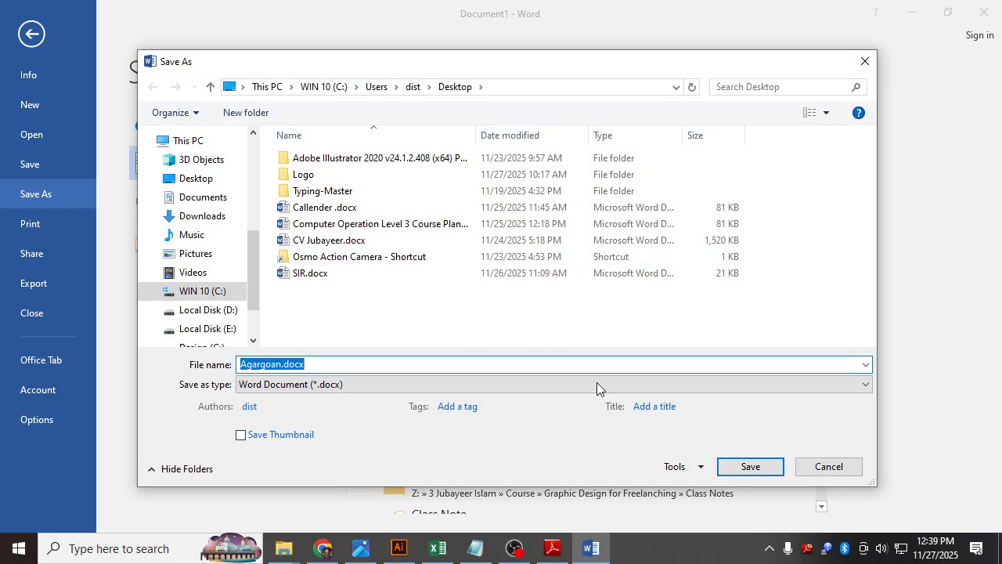
{"action": "left_click", "coordinate": [740, 468]}
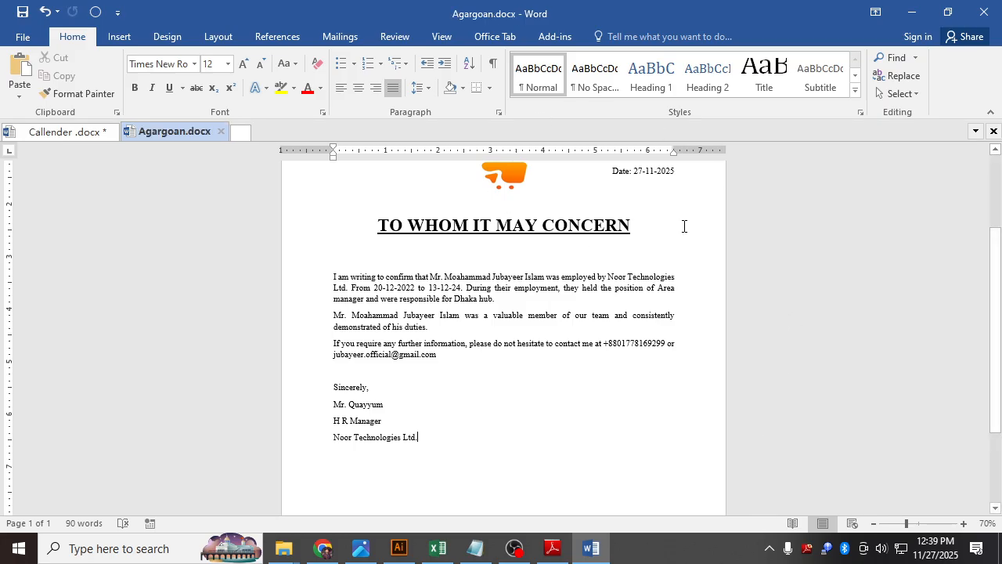
Review the letter's layout and compare it with the reference Noor Technologies Ltd.pdf in Adobe Reader.
{"action": "scroll", "coordinate": [544, 380], "scroll_direction": "down", "scroll_amount": 3}
{"action": "scroll", "coordinate": [545, 380], "scroll_direction": "up", "scroll_amount": 1}
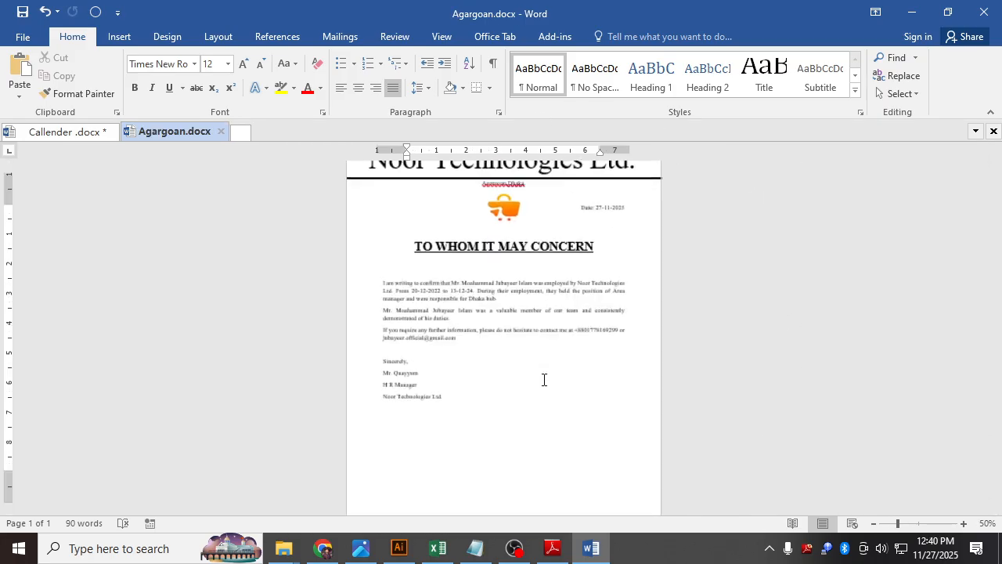
{"action": "scroll", "coordinate": [395, 382], "scroll_direction": "up", "scroll_amount": 4}
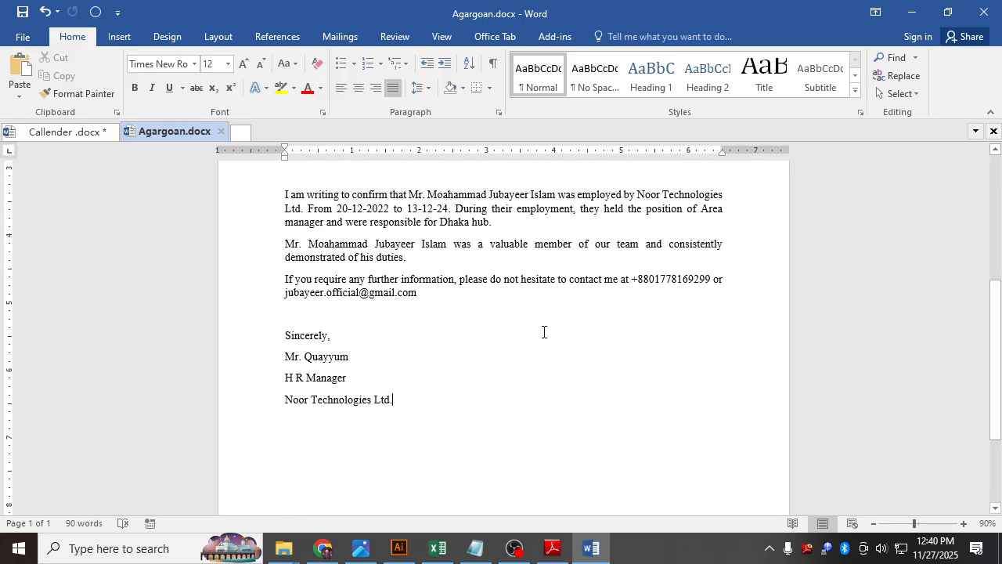
{"action": "scroll", "coordinate": [544, 331], "scroll_direction": "up", "scroll_amount": 3}
{"action": "scroll", "coordinate": [545, 332], "scroll_direction": "down", "scroll_amount": 2}
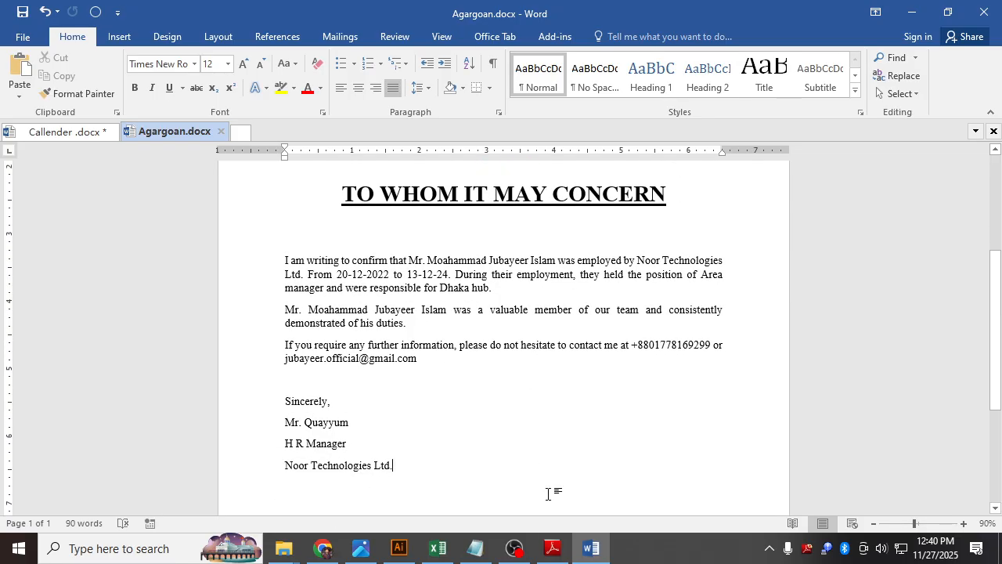
{"action": "left_click", "coordinate": [552, 548]}
{"action": "scroll", "coordinate": [380, 470], "scroll_direction": "down", "scroll_amount": 4}
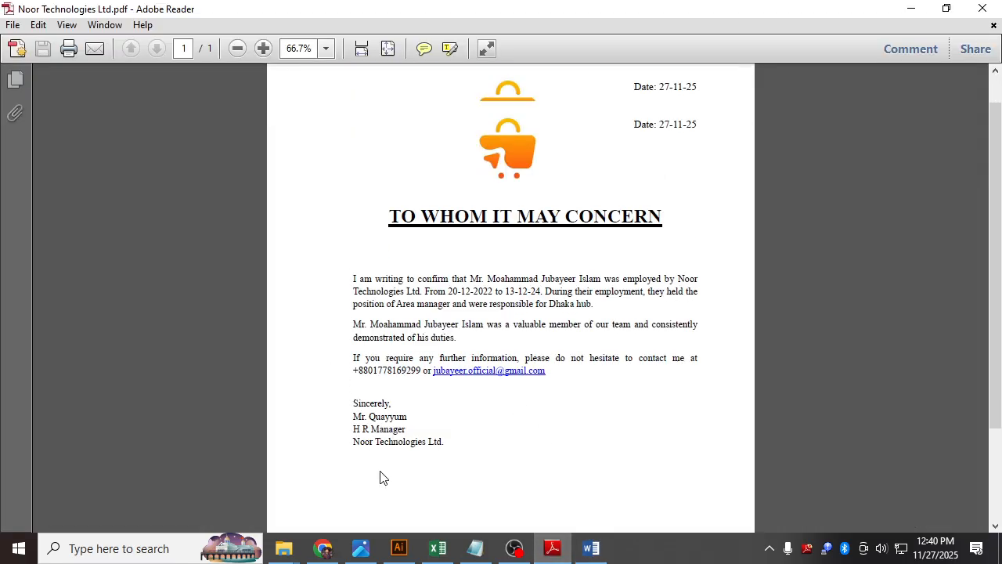
Check the signature block in the reference PDF, then in Word remove the space after its paragraphs to match and save the letter.
{"action": "scroll", "coordinate": [380, 409], "scroll_direction": "up", "scroll_amount": 4}
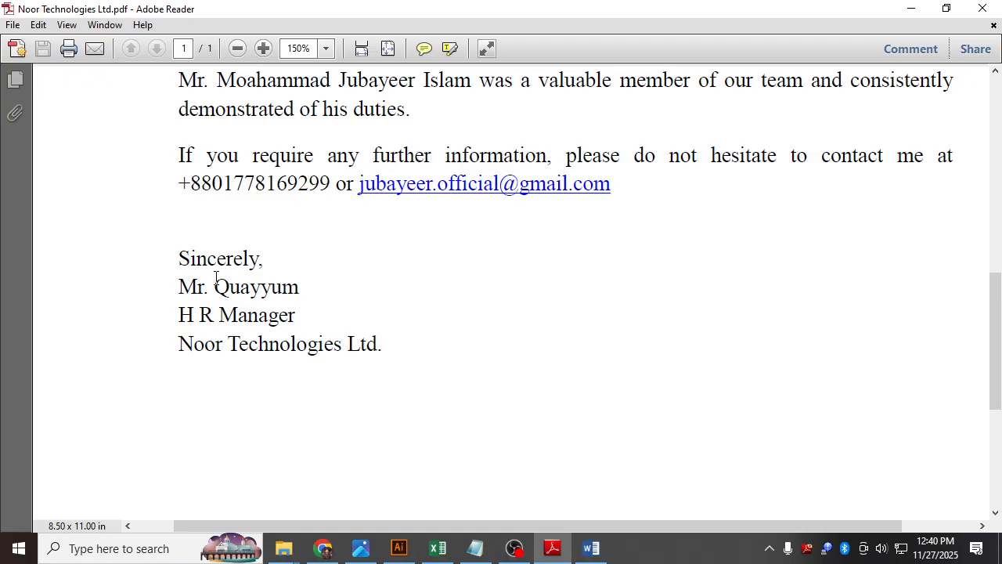
{"action": "mouse_move", "coordinate": [179, 258]}
{"action": "left_mouse_down"}
{"action": "mouse_move", "coordinate": [206, 286]}
{"action": "mouse_move", "coordinate": [380, 349]}
{"action": "left_mouse_up"}
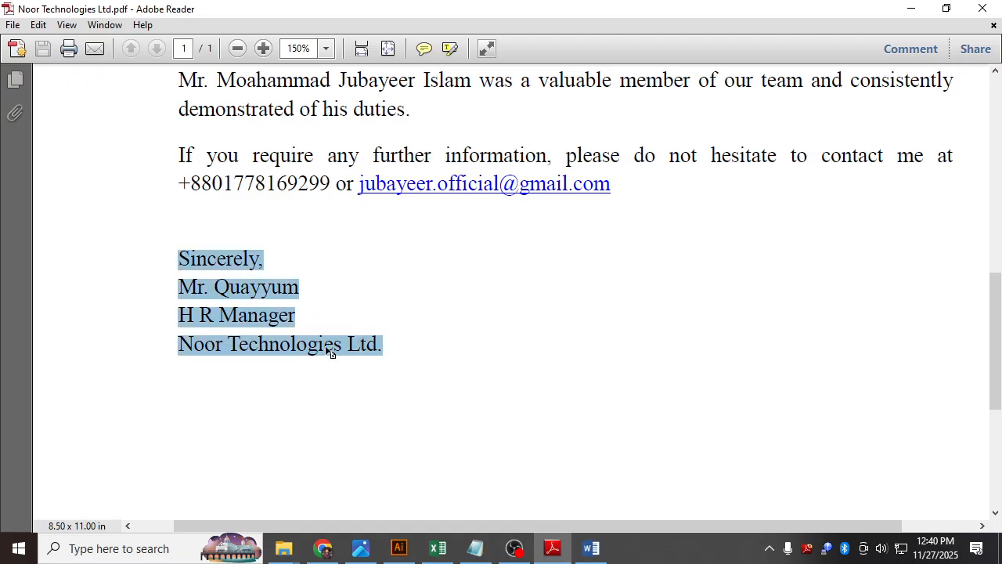
{"action": "left_click", "coordinate": [284, 332]}
{"action": "scroll", "coordinate": [284, 332], "scroll_direction": "up", "scroll_amount": 3}
{"action": "scroll", "coordinate": [276, 327], "scroll_direction": "down", "scroll_amount": 5}
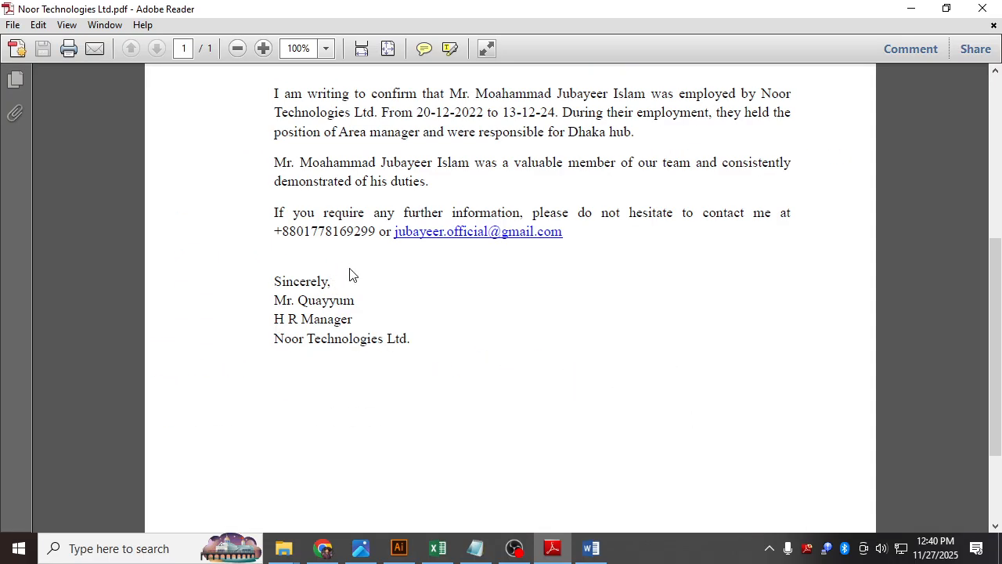
{"action": "scroll", "coordinate": [350, 274], "scroll_direction": "up", "scroll_amount": 3}
{"action": "left_click", "coordinate": [592, 548]}
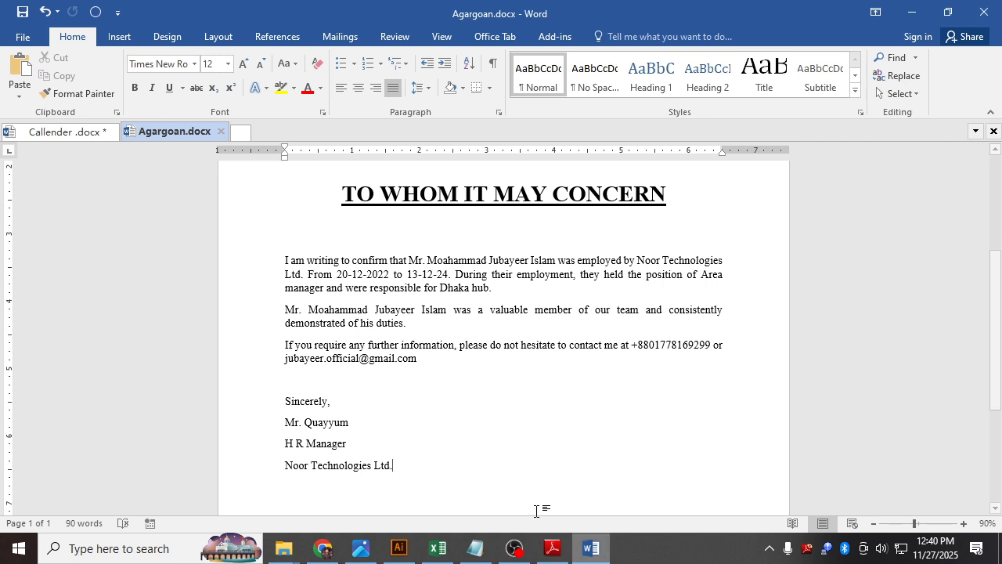
{"action": "left_click_drag", "start_coordinate": [417, 462], "coordinate": [298, 406]}
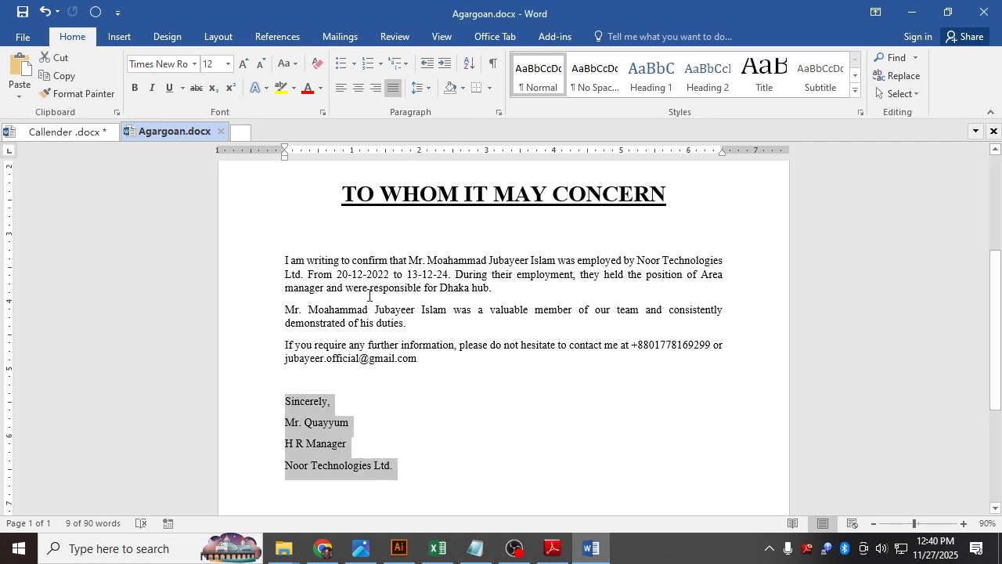
{"action": "left_click", "coordinate": [422, 89]}
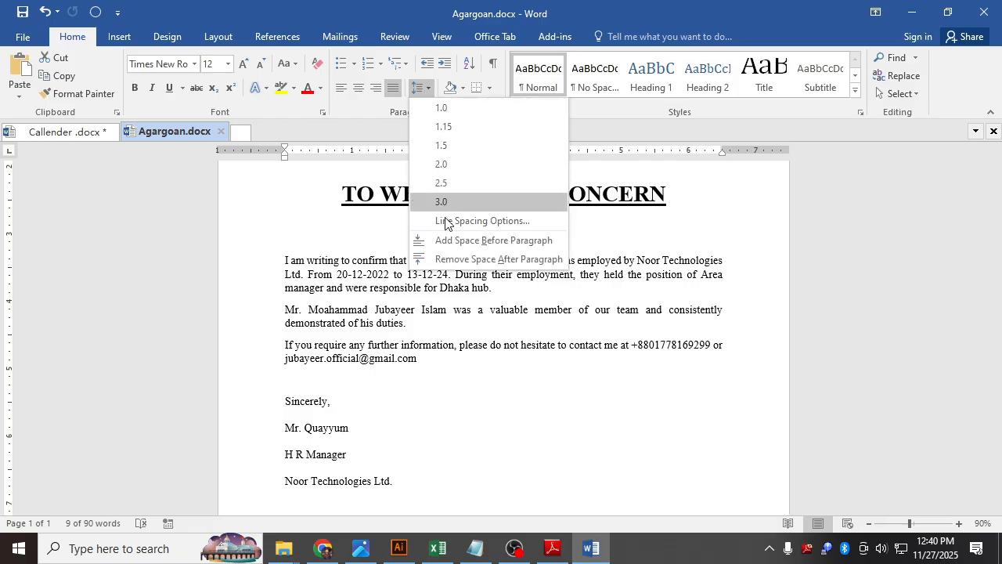
{"action": "left_click", "coordinate": [462, 259]}
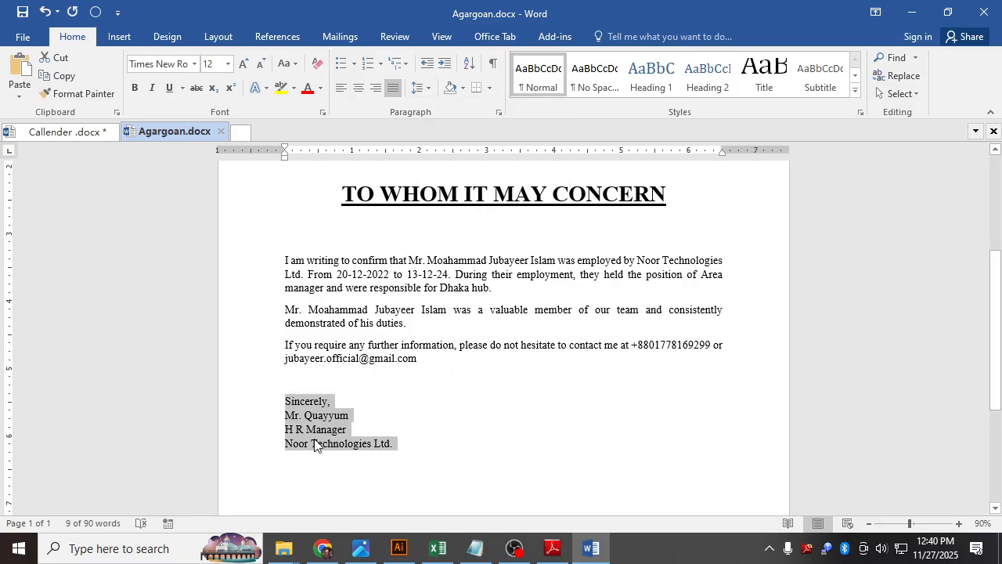
{"action": "left_click", "coordinate": [348, 429]}
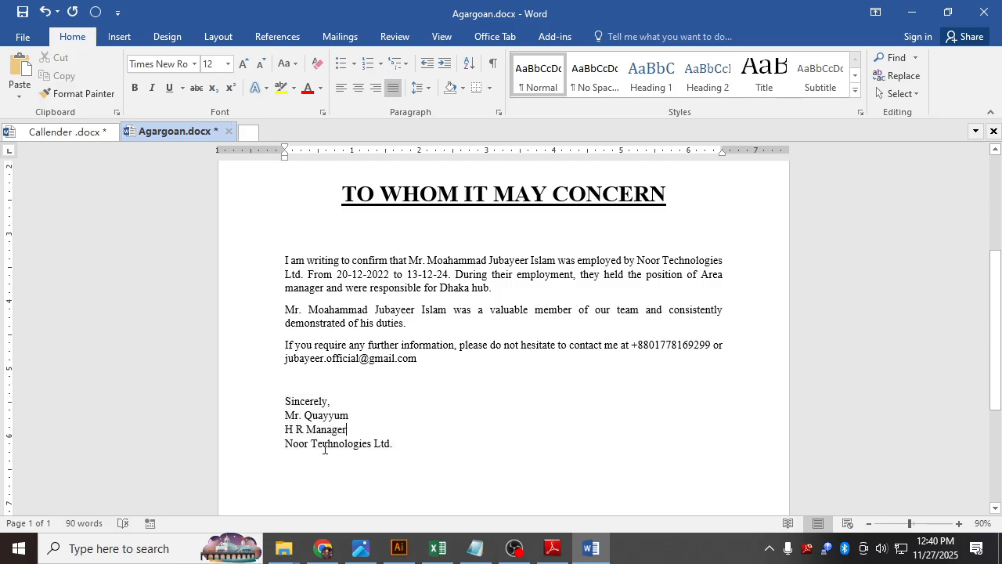
{"action": "key", "text": "ctrl+s"}
{"action": "left_click_drag", "start_coordinate": [401, 444], "coordinate": [285, 401]}
{"action": "left_click", "coordinate": [419, 93]}
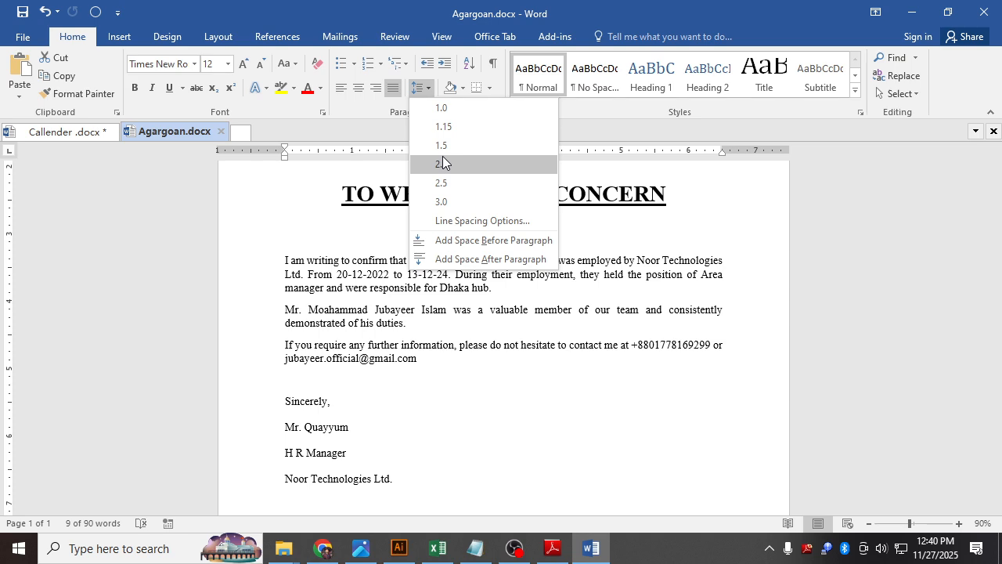
{"action": "left_click", "coordinate": [437, 371]}
{"action": "left_click", "coordinate": [371, 421]}
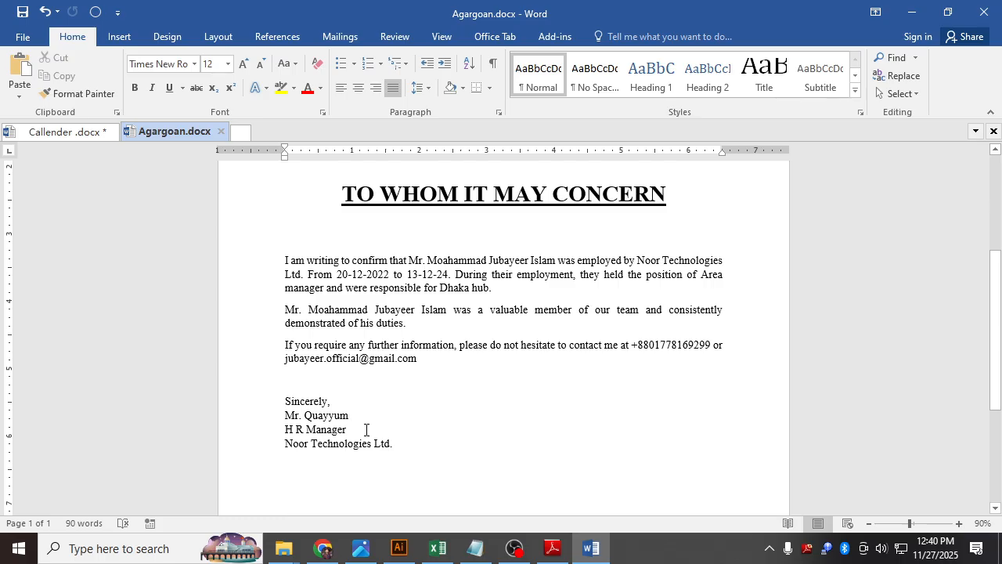
Review the whole letter from the letterhead down to the signature block.
{"action": "left_click", "coordinate": [389, 383]}
{"action": "scroll", "coordinate": [396, 380], "scroll_direction": "up", "scroll_amount": 5}
{"action": "scroll", "coordinate": [402, 376], "scroll_direction": "down", "scroll_amount": 4}
{"action": "scroll", "coordinate": [403, 376], "scroll_direction": "up", "scroll_amount": 4}
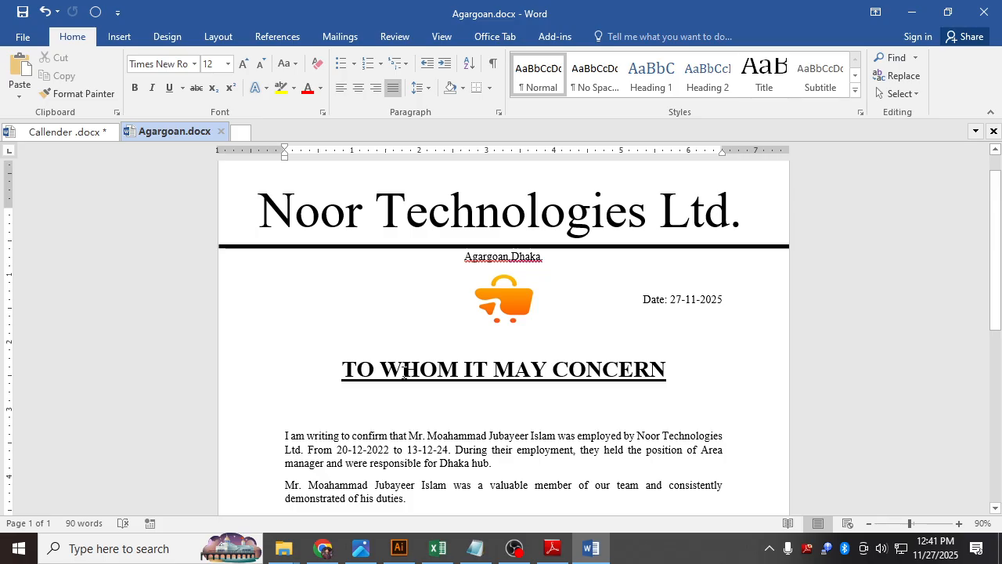
{"action": "scroll", "coordinate": [404, 374], "scroll_direction": "down", "scroll_amount": 5}
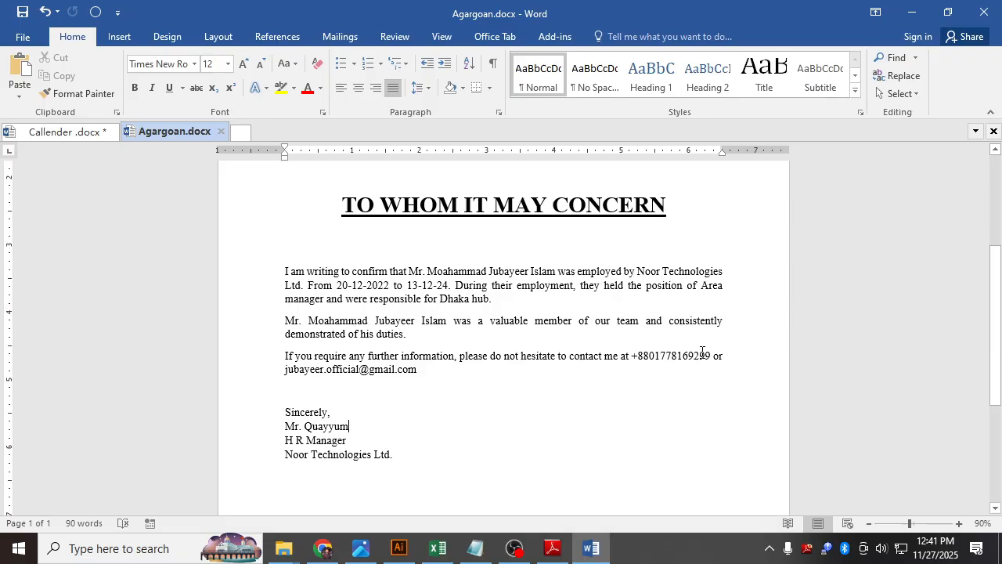
{"action": "scroll", "coordinate": [644, 294], "scroll_direction": "up", "scroll_amount": 3}
{"action": "scroll", "coordinate": [644, 294], "scroll_direction": "up", "scroll_amount": 1}
Dismiss the spelling flag on the address line under the letterhead and apply the suggested correction ", Dhaka".
{"action": "left_click", "coordinate": [486, 223]}
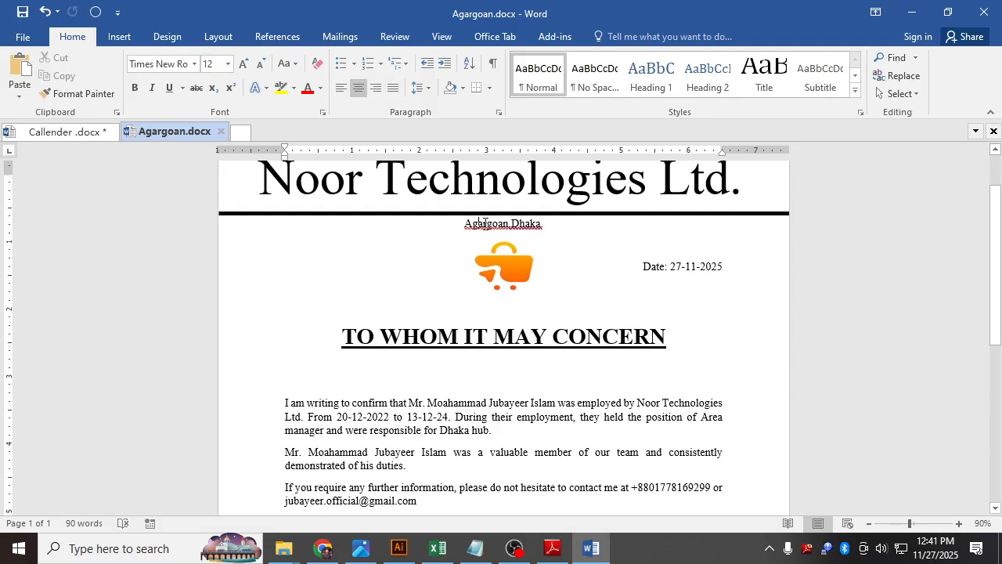
{"action": "right_click", "coordinate": [511, 232]}
{"action": "left_click", "coordinate": [573, 280]}
{"action": "right_click", "coordinate": [512, 230]}
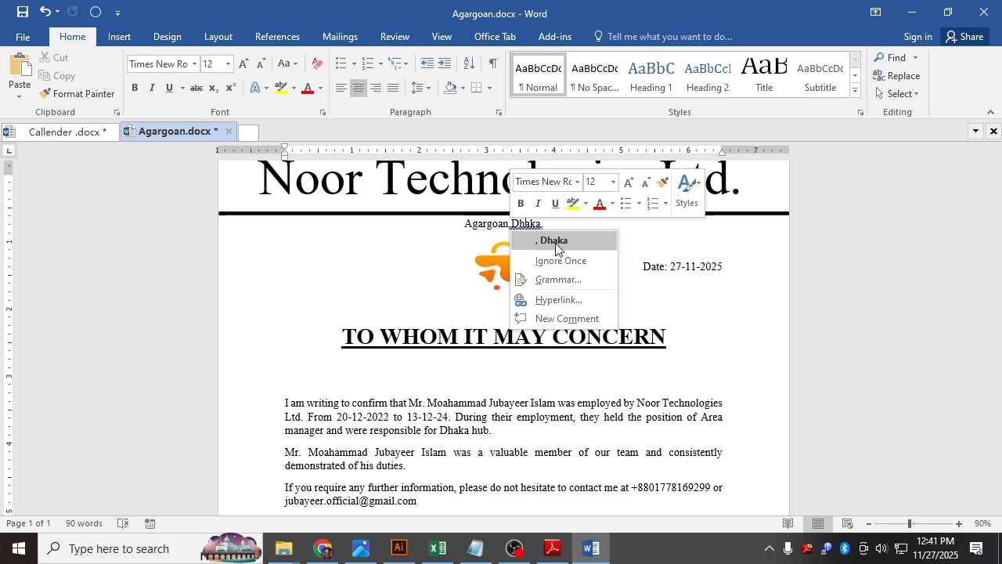
{"action": "left_click", "coordinate": [556, 243]}
Add the address word "Agargoan" to the dictionary and save the letter.
{"action": "right_click", "coordinate": [490, 229]}
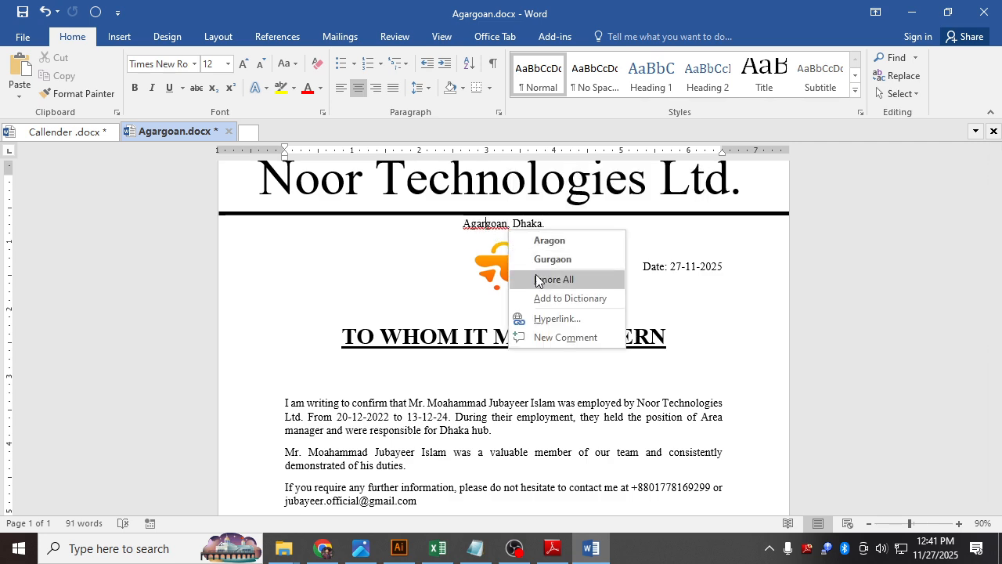
{"action": "left_click", "coordinate": [550, 300]}
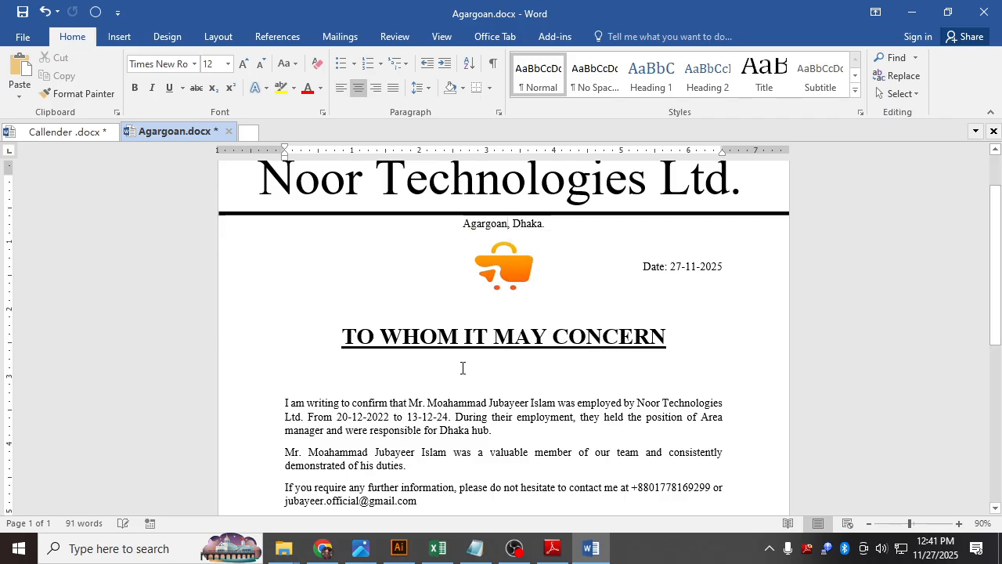
{"action": "left_click", "coordinate": [462, 391]}
{"action": "key", "text": "ctrl+s"}
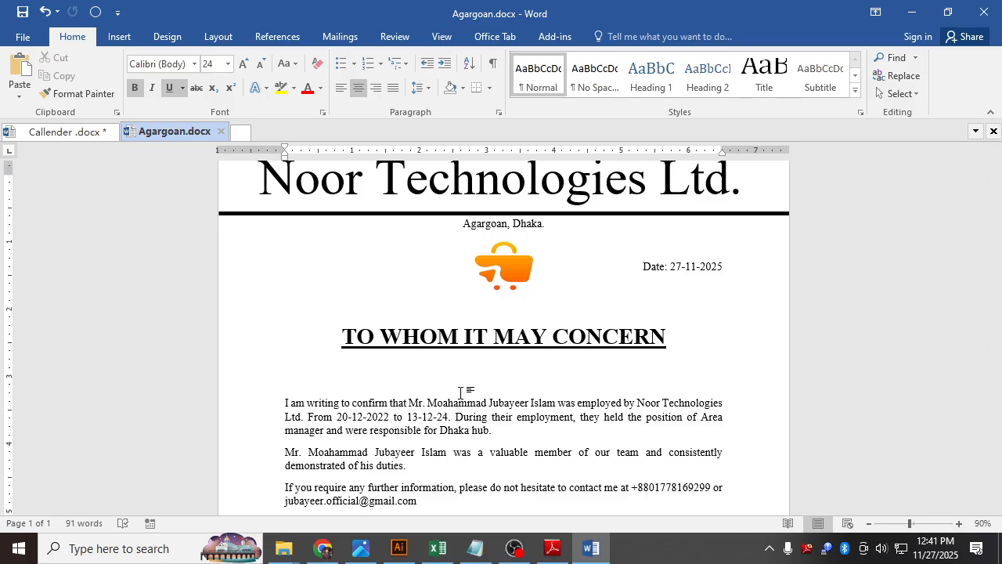
Save a PDF copy of the letter to the Desktop as Agargoan.pdf.
{"action": "left_click", "coordinate": [38, 37]}
{"action": "left_click", "coordinate": [36, 193]}
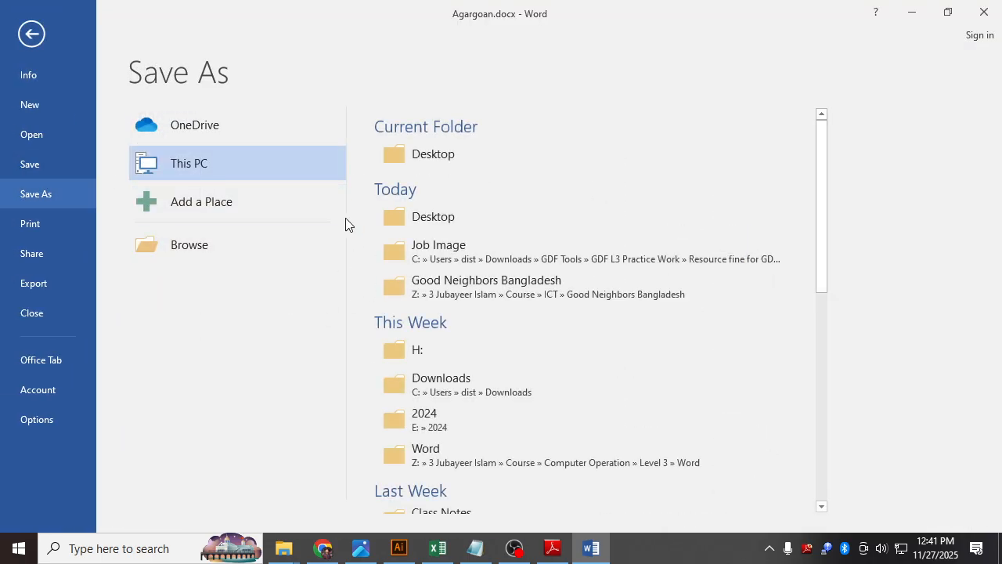
{"action": "left_click", "coordinate": [423, 165]}
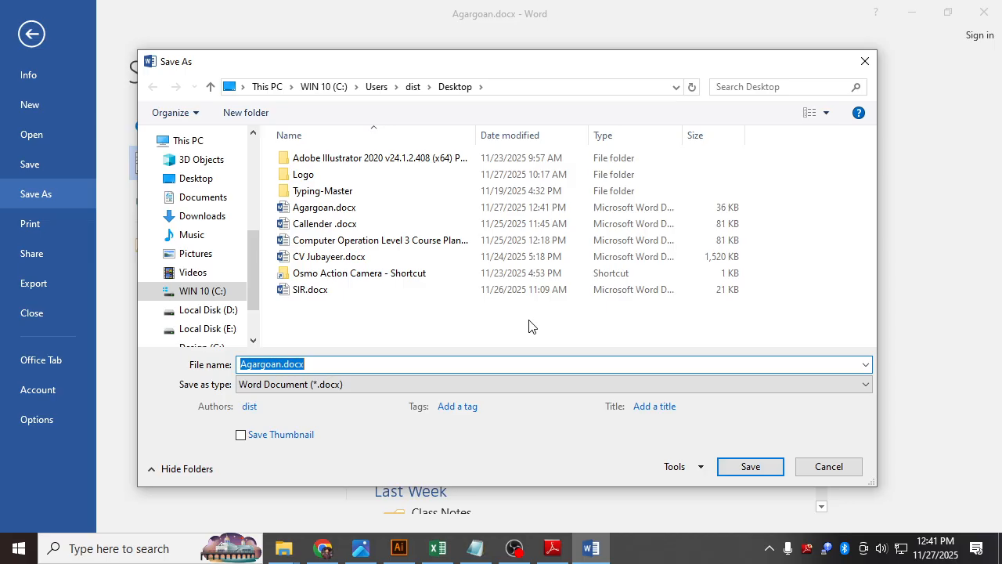
{"action": "left_click", "coordinate": [363, 388]}
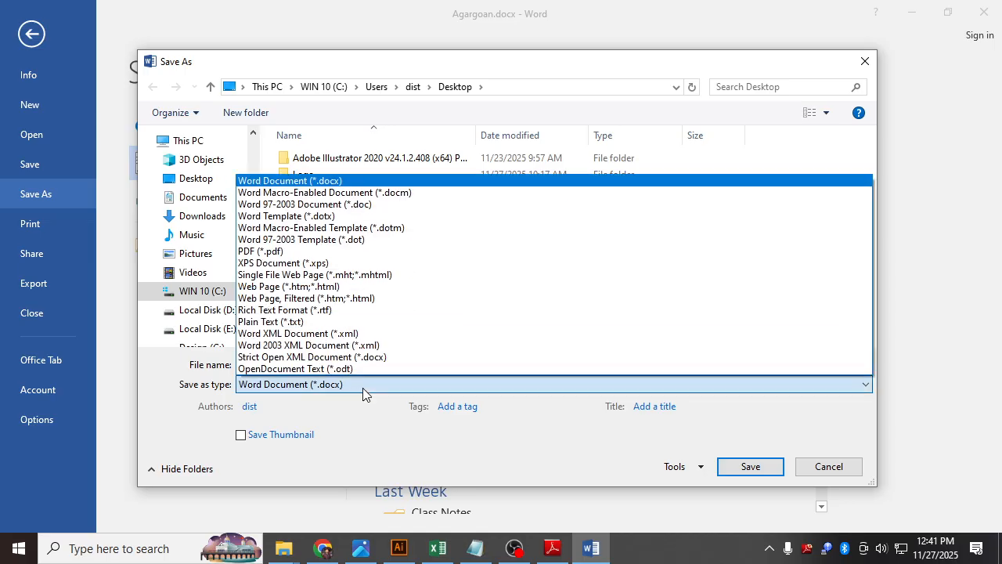
{"action": "left_click", "coordinate": [370, 252]}
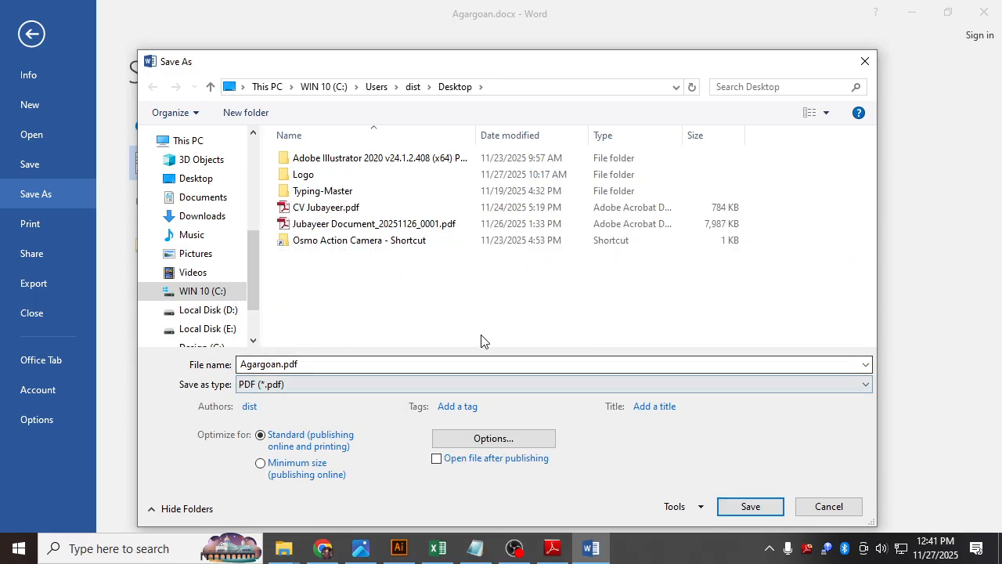
{"action": "left_click", "coordinate": [750, 506]}
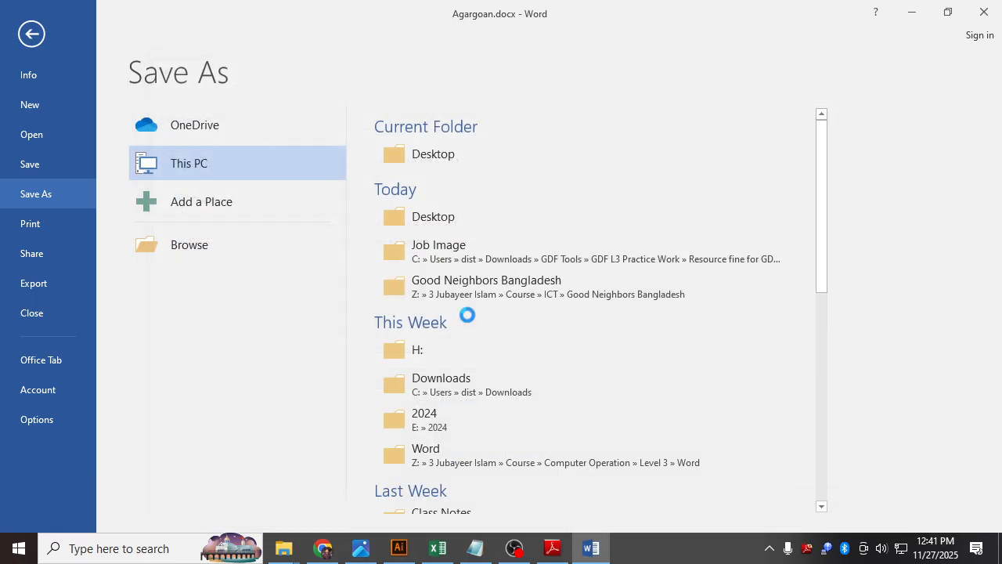
Look over the finished letter, then examine its print preview and the list of available printers.
{"action": "scroll", "coordinate": [542, 309], "scroll_direction": "up", "scroll_amount": 2}
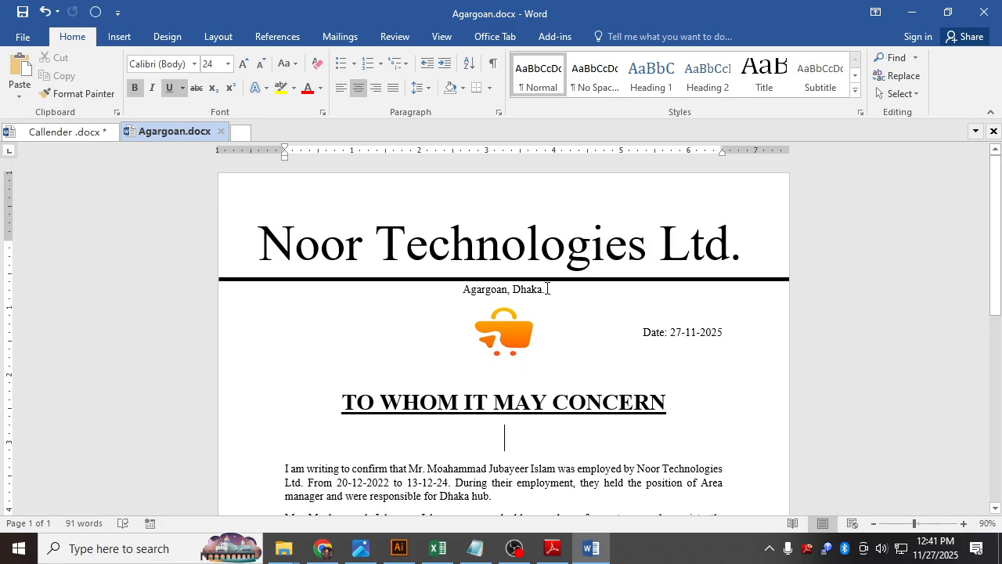
{"action": "scroll", "coordinate": [547, 288], "scroll_direction": "down", "scroll_amount": 7}
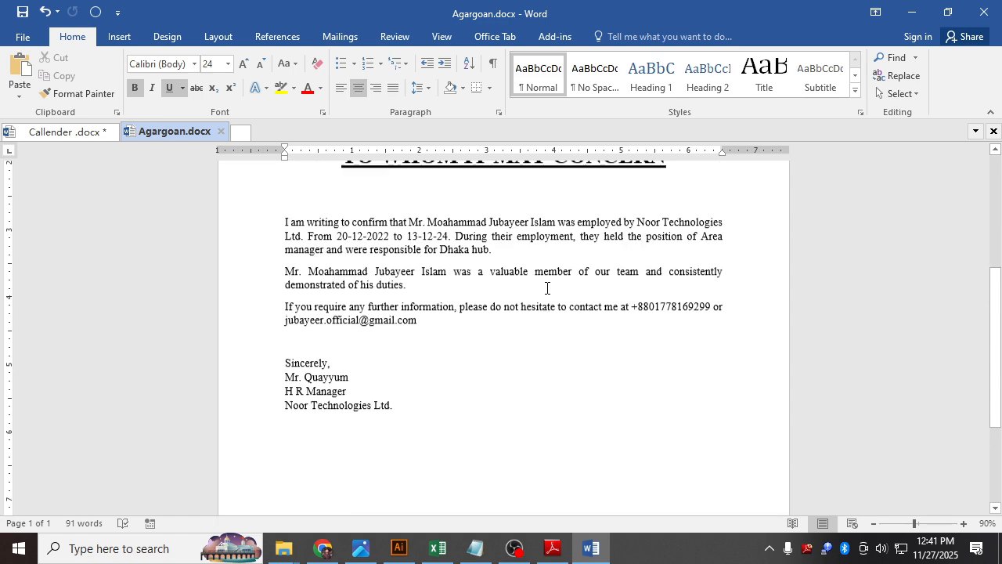
{"action": "scroll", "coordinate": [547, 288], "scroll_direction": "up", "scroll_amount": 1}
{"action": "left_click", "coordinate": [437, 356]}
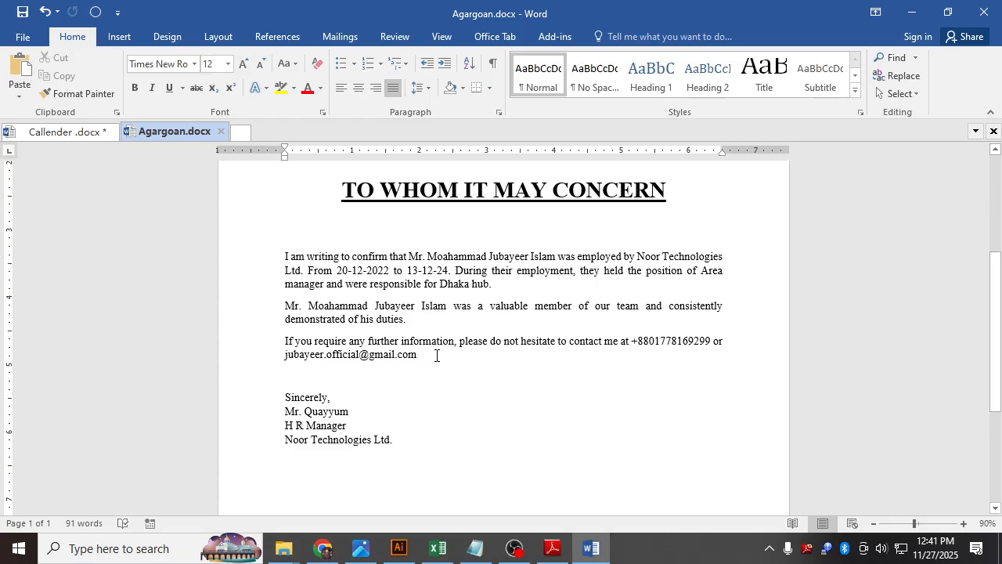
{"action": "key", "text": "ctrl+p"}
{"action": "left_click", "coordinate": [218, 218]}
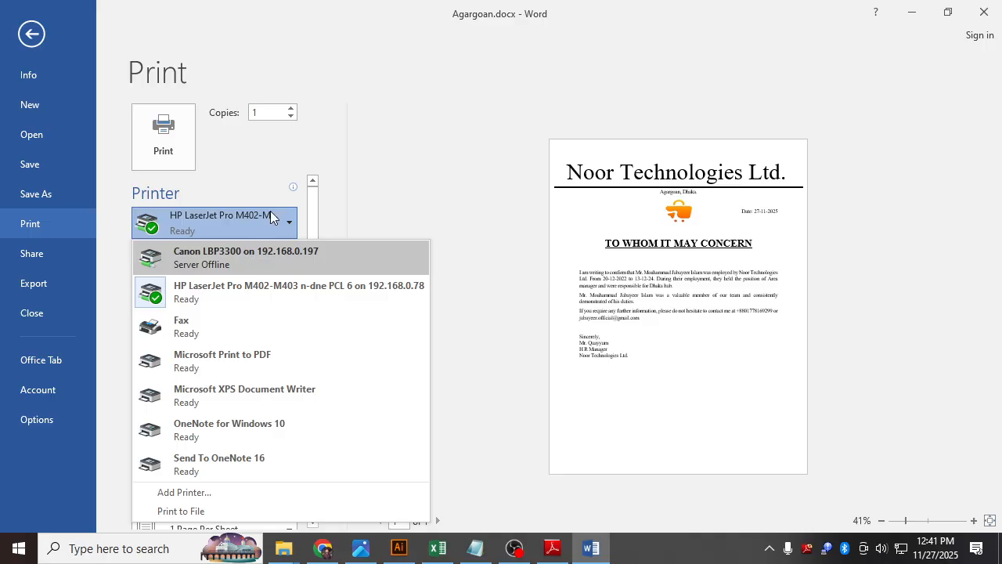
{"action": "left_click", "coordinate": [383, 193]}
{"action": "left_click", "coordinate": [514, 548]}
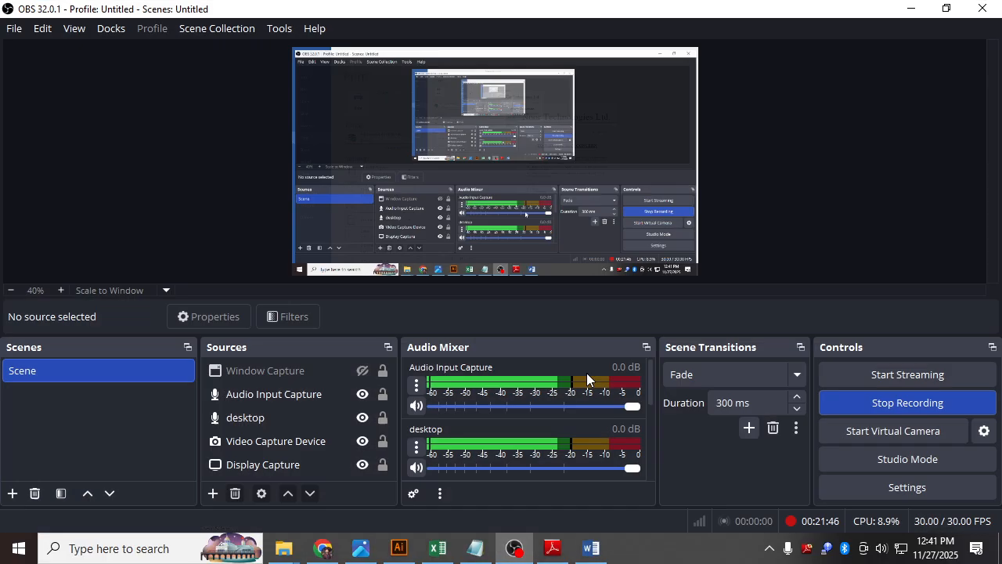